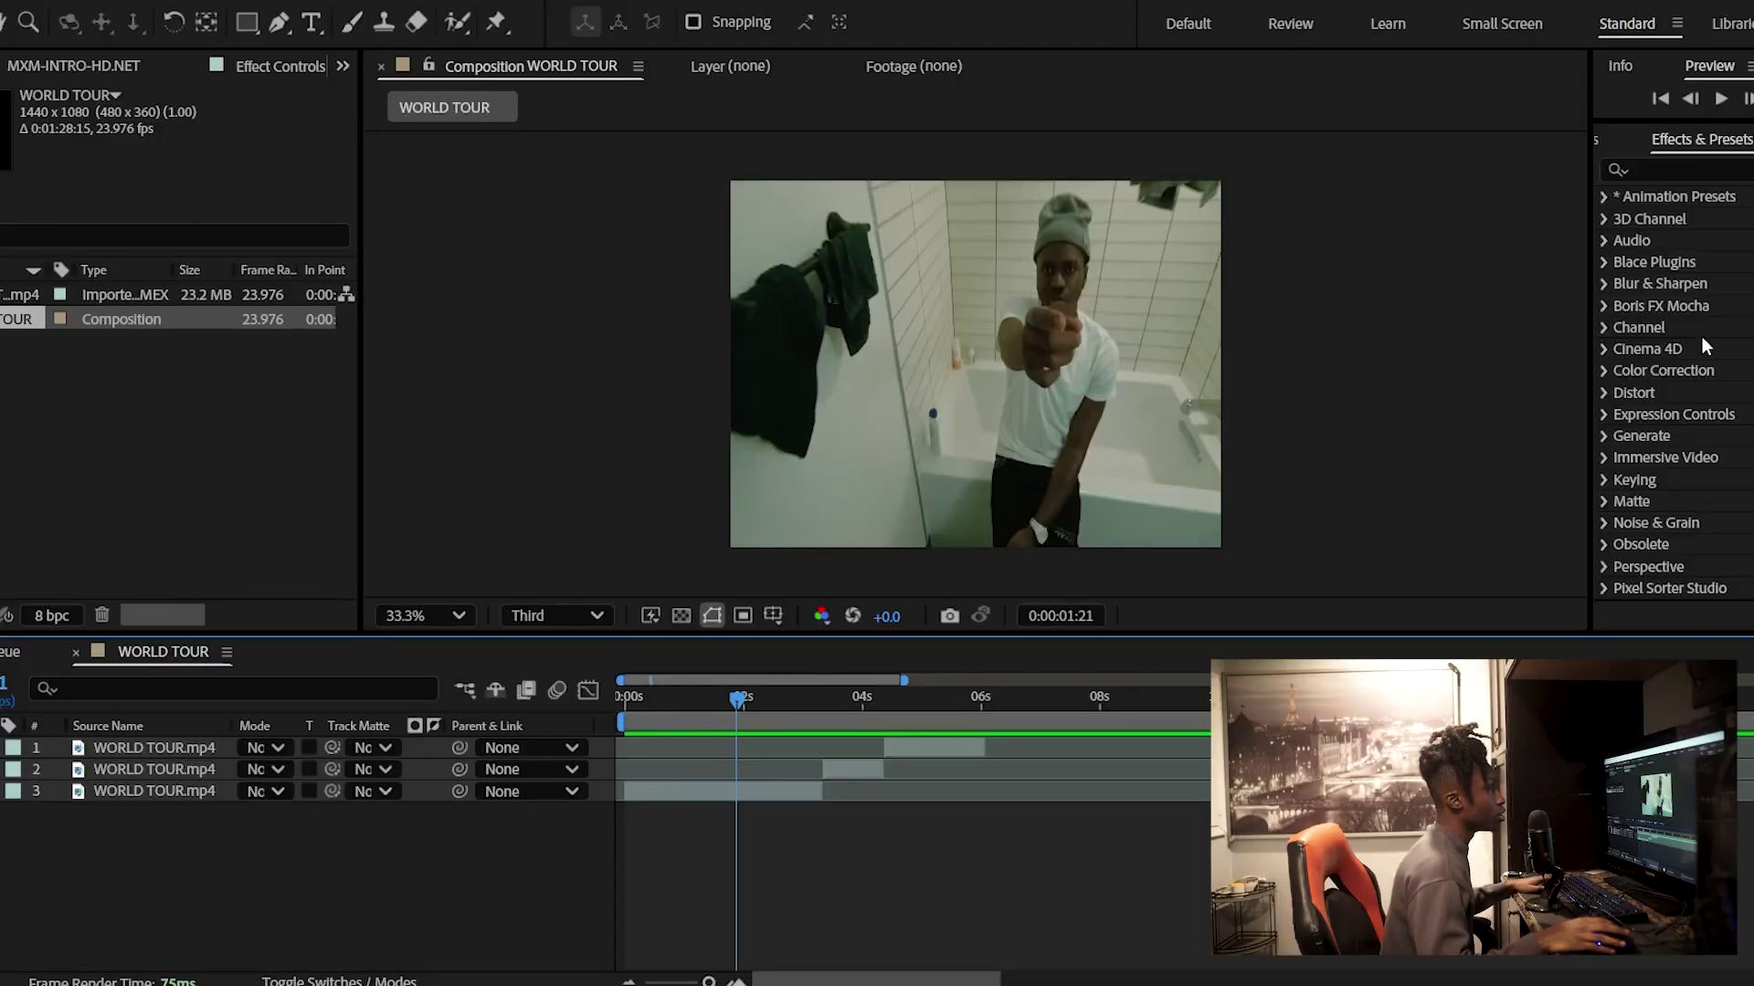
# - Find Lumetri Color in Effects & Presets and apply it to the WORLD TOUR.mp4 layer
pyautogui.click(1736, 169)
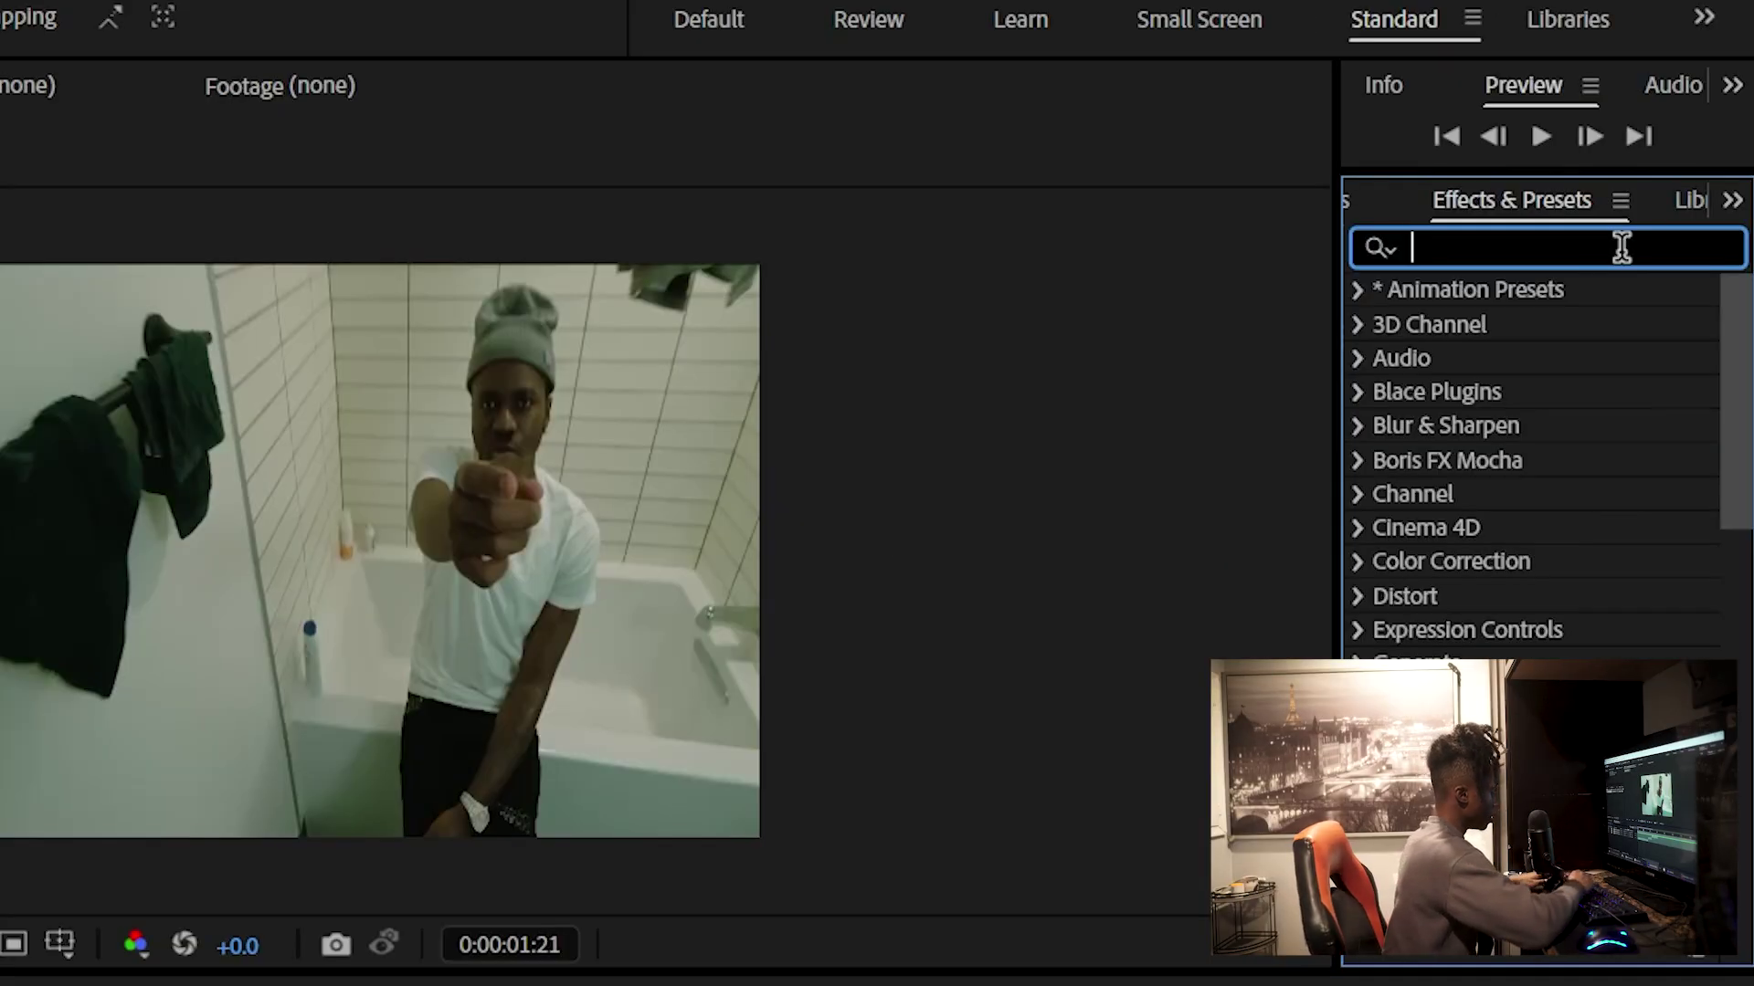
pyautogui.write('lumetri')
pyautogui.moveTo(1543, 325); pyautogui.dragTo(448, 888)
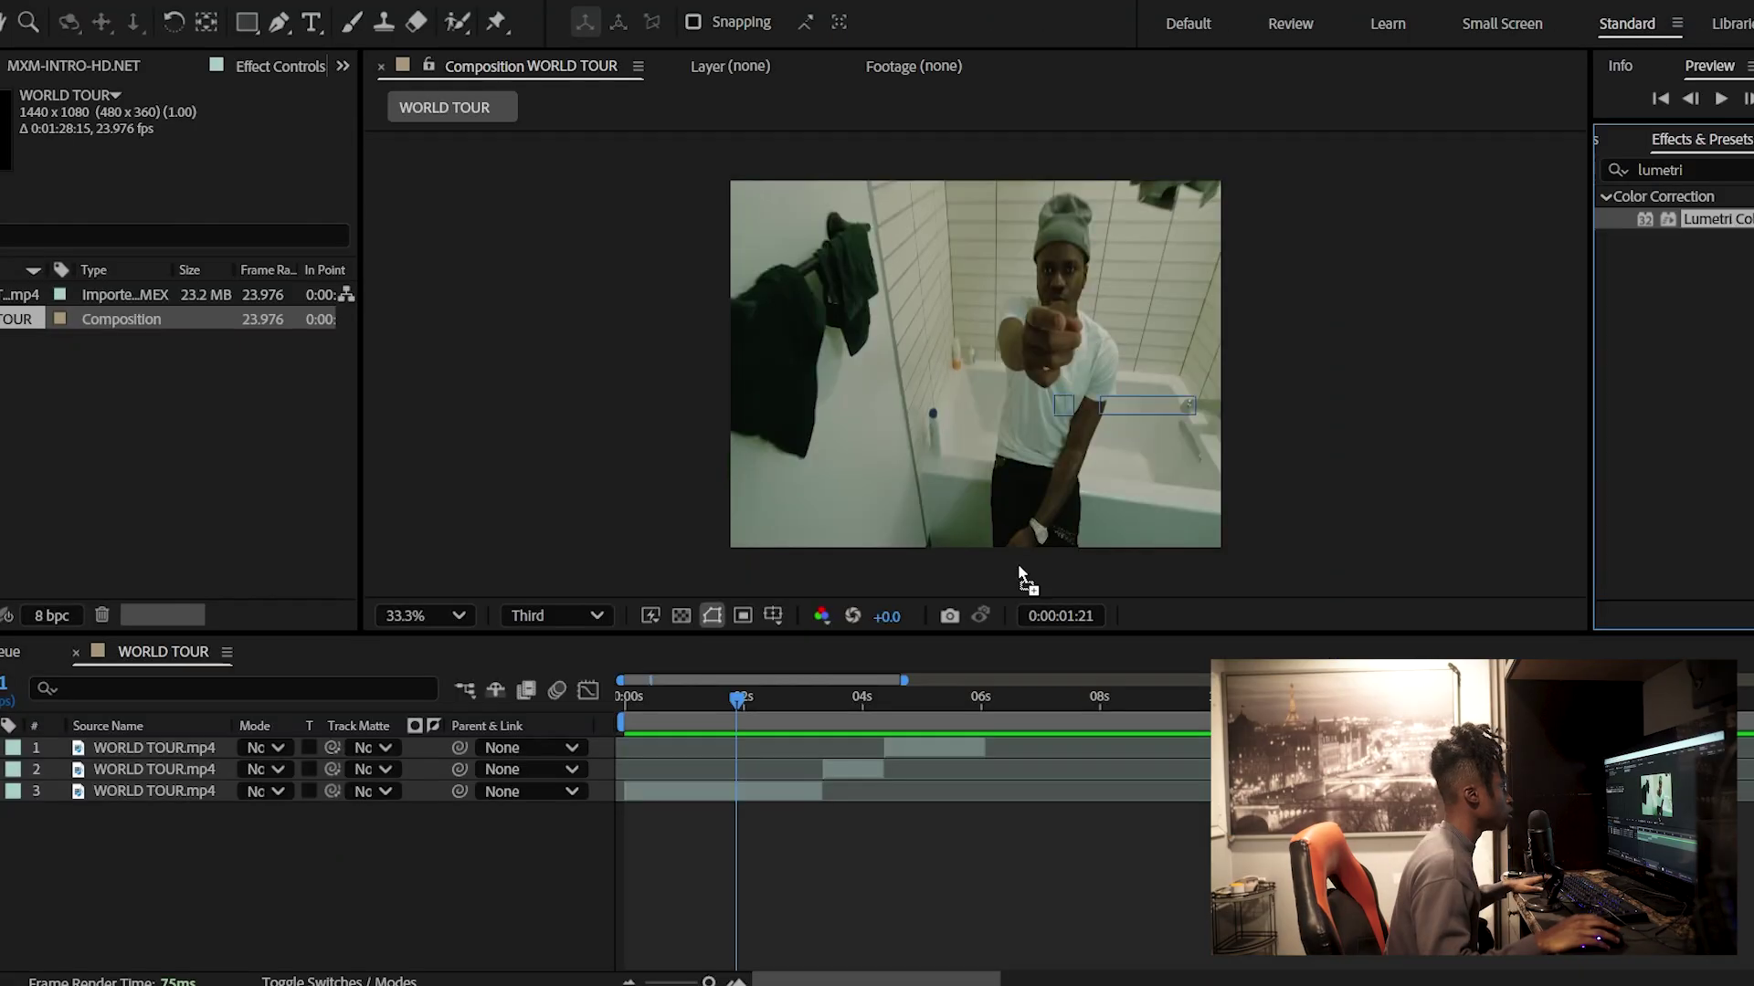
pyautogui.moveTo(1021, 577); pyautogui.dragTo(842, 791)
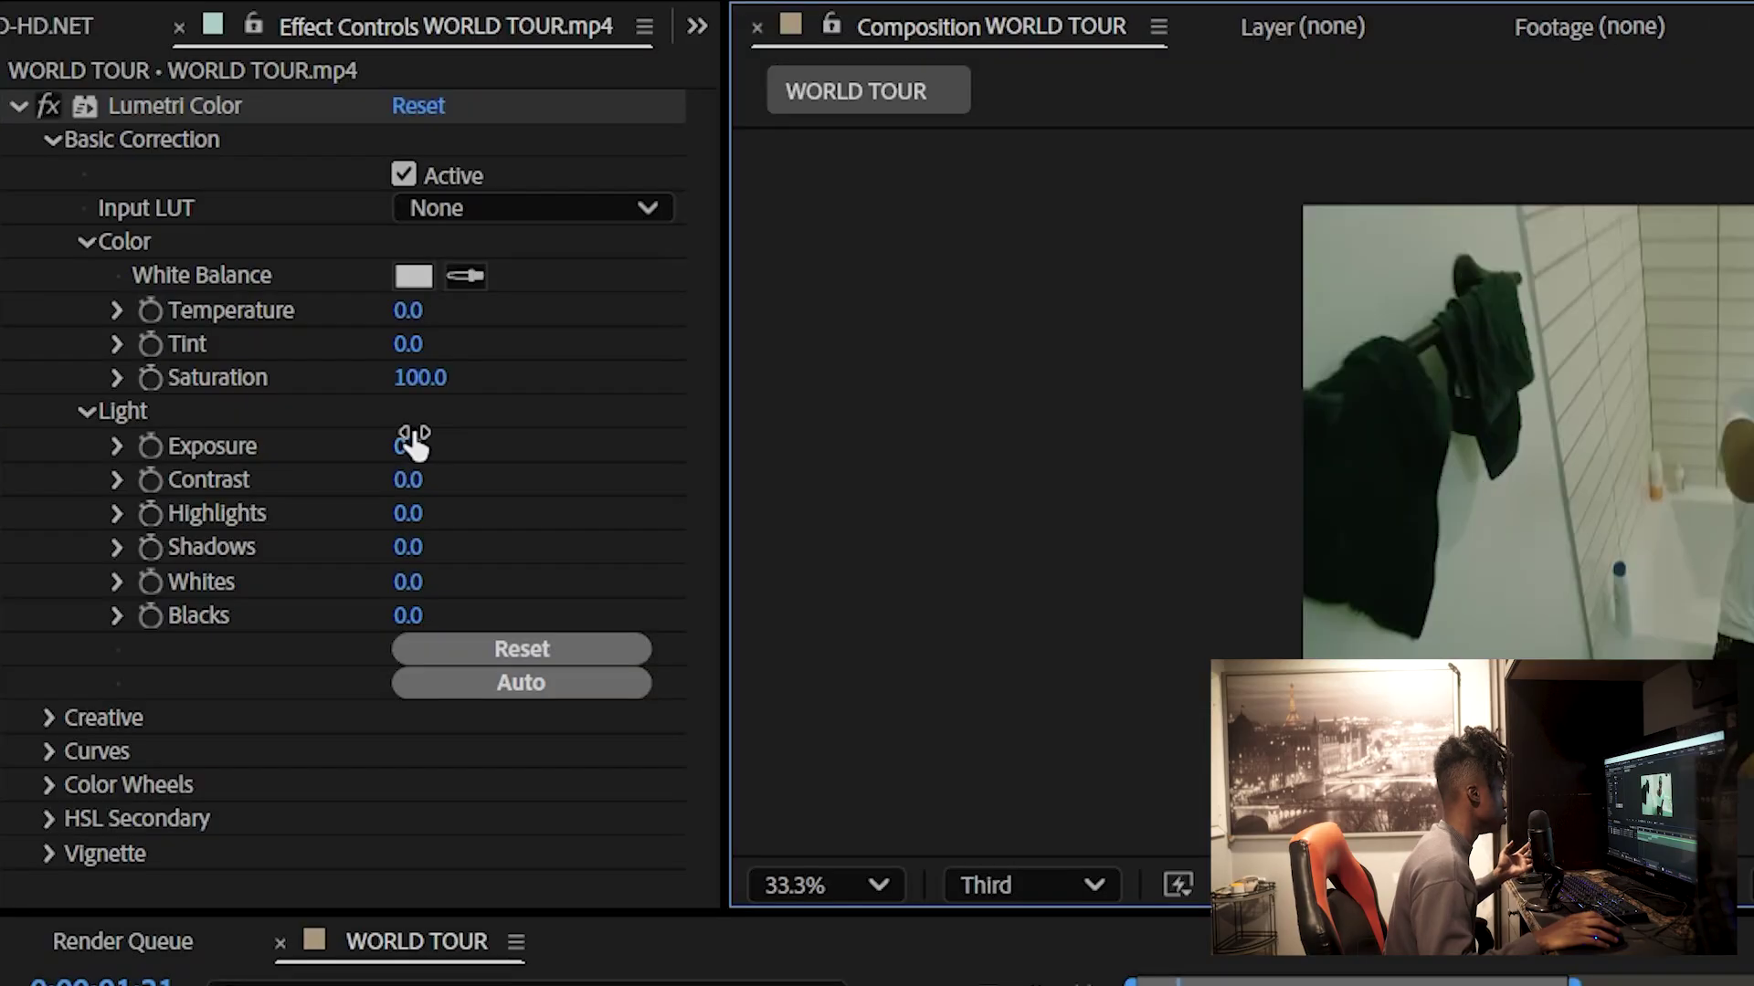
# - Grade with Exposure 2.3, Contrast 150, Highlights 85 and Shadows -35
pyautogui.moveTo(159, 331); pyautogui.dragTo(199, 330)
pyautogui.moveTo(472, 440); pyautogui.dragTo(744, 493)
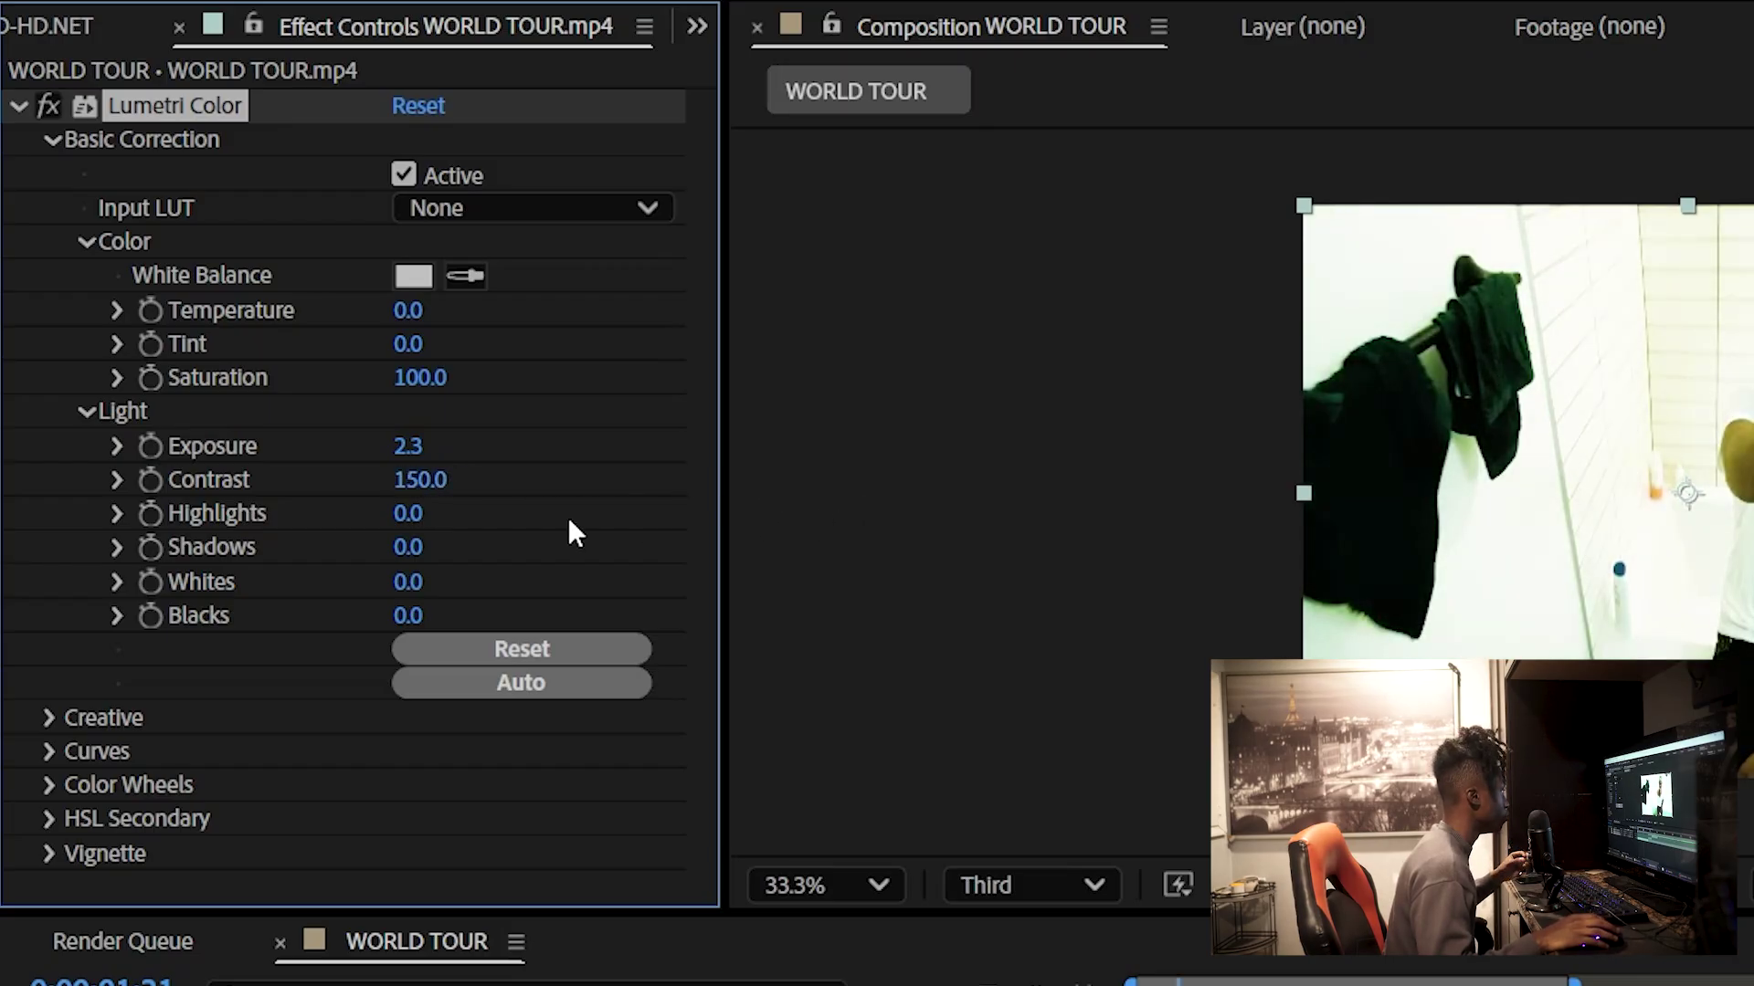
pyautogui.moveTo(411, 512); pyautogui.dragTo(592, 510)
pyautogui.moveTo(407, 548); pyautogui.dragTo(329, 540)
pyautogui.click(904, 532)
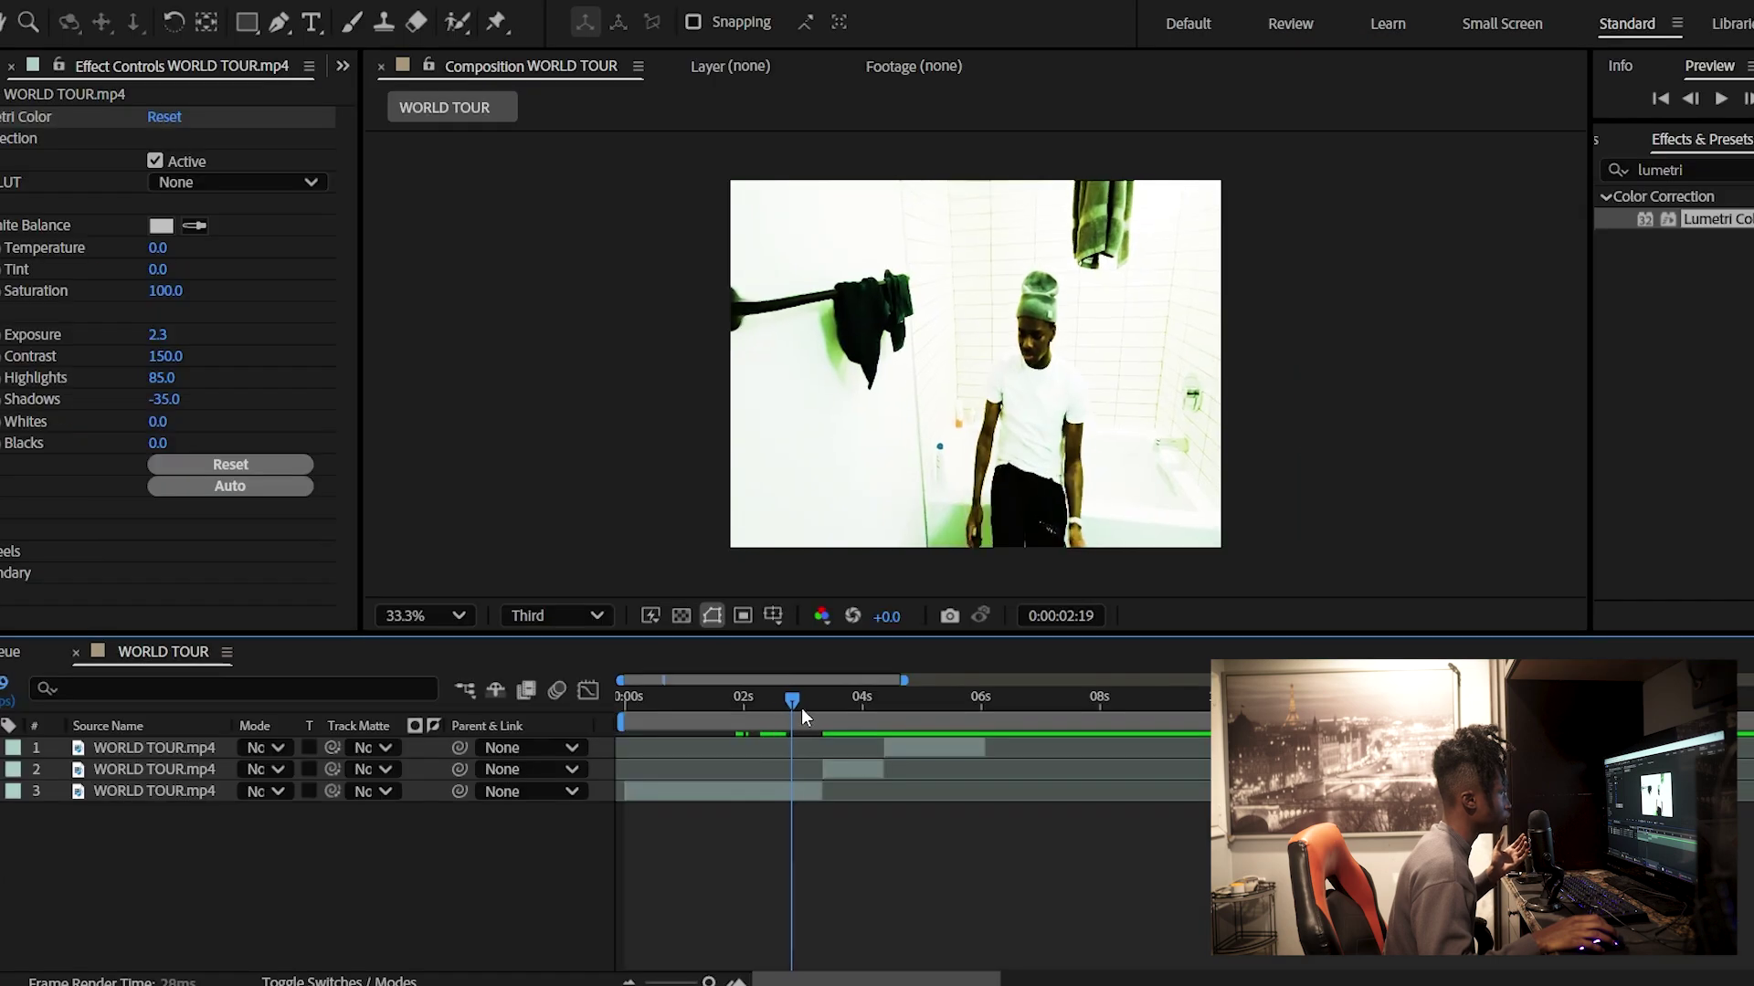
# - Play back the graded clip, then apply Sapphire S_Hotspots to layer 3
pyautogui.moveTo(802, 709); pyautogui.dragTo(649, 715)
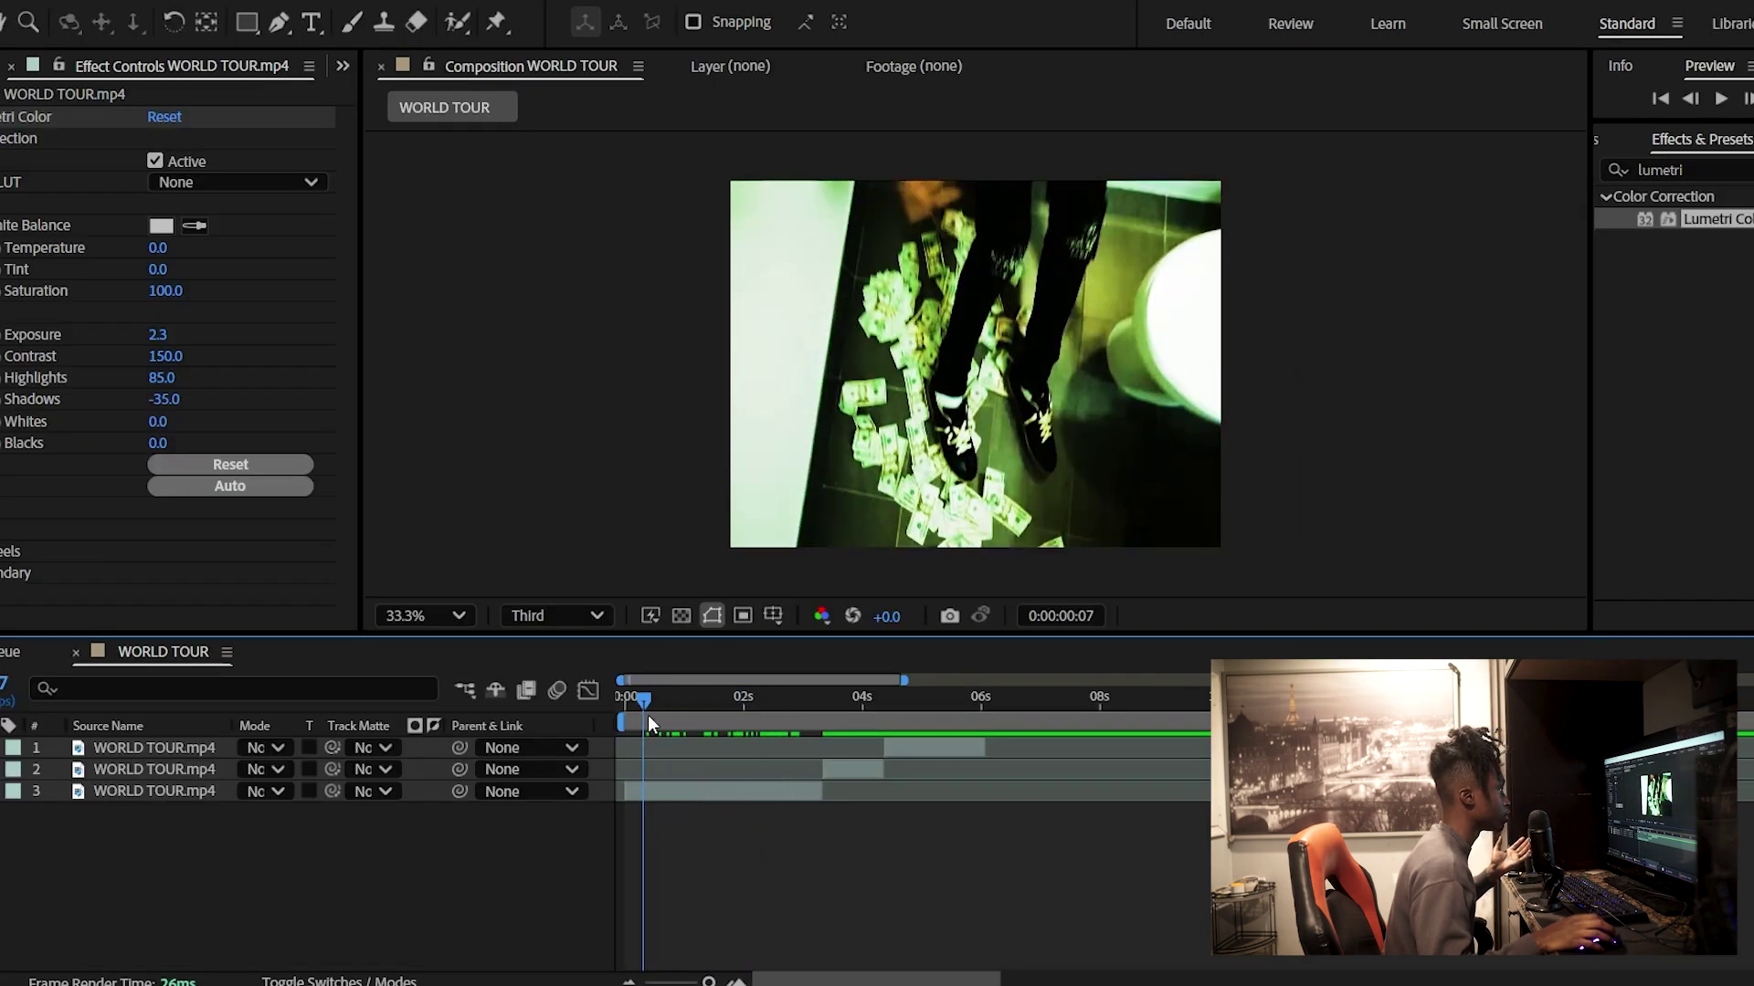
pyautogui.press('space')
pyautogui.click(1658, 184)
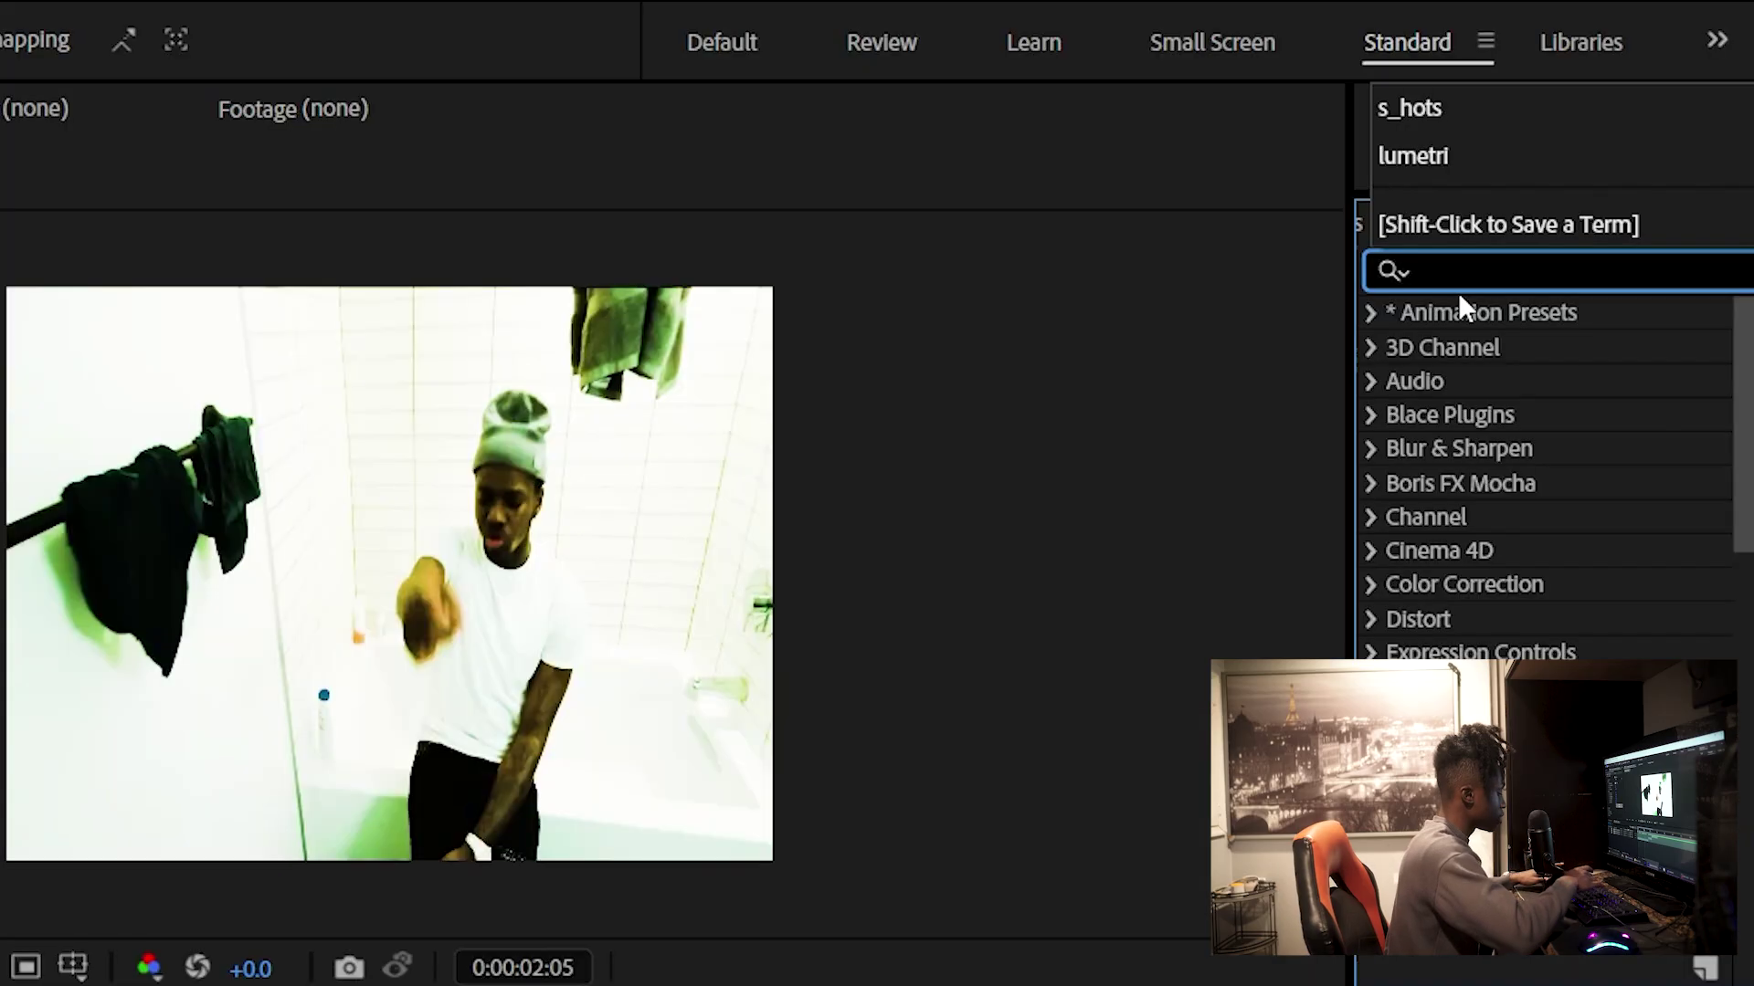
pyautogui.write('s')
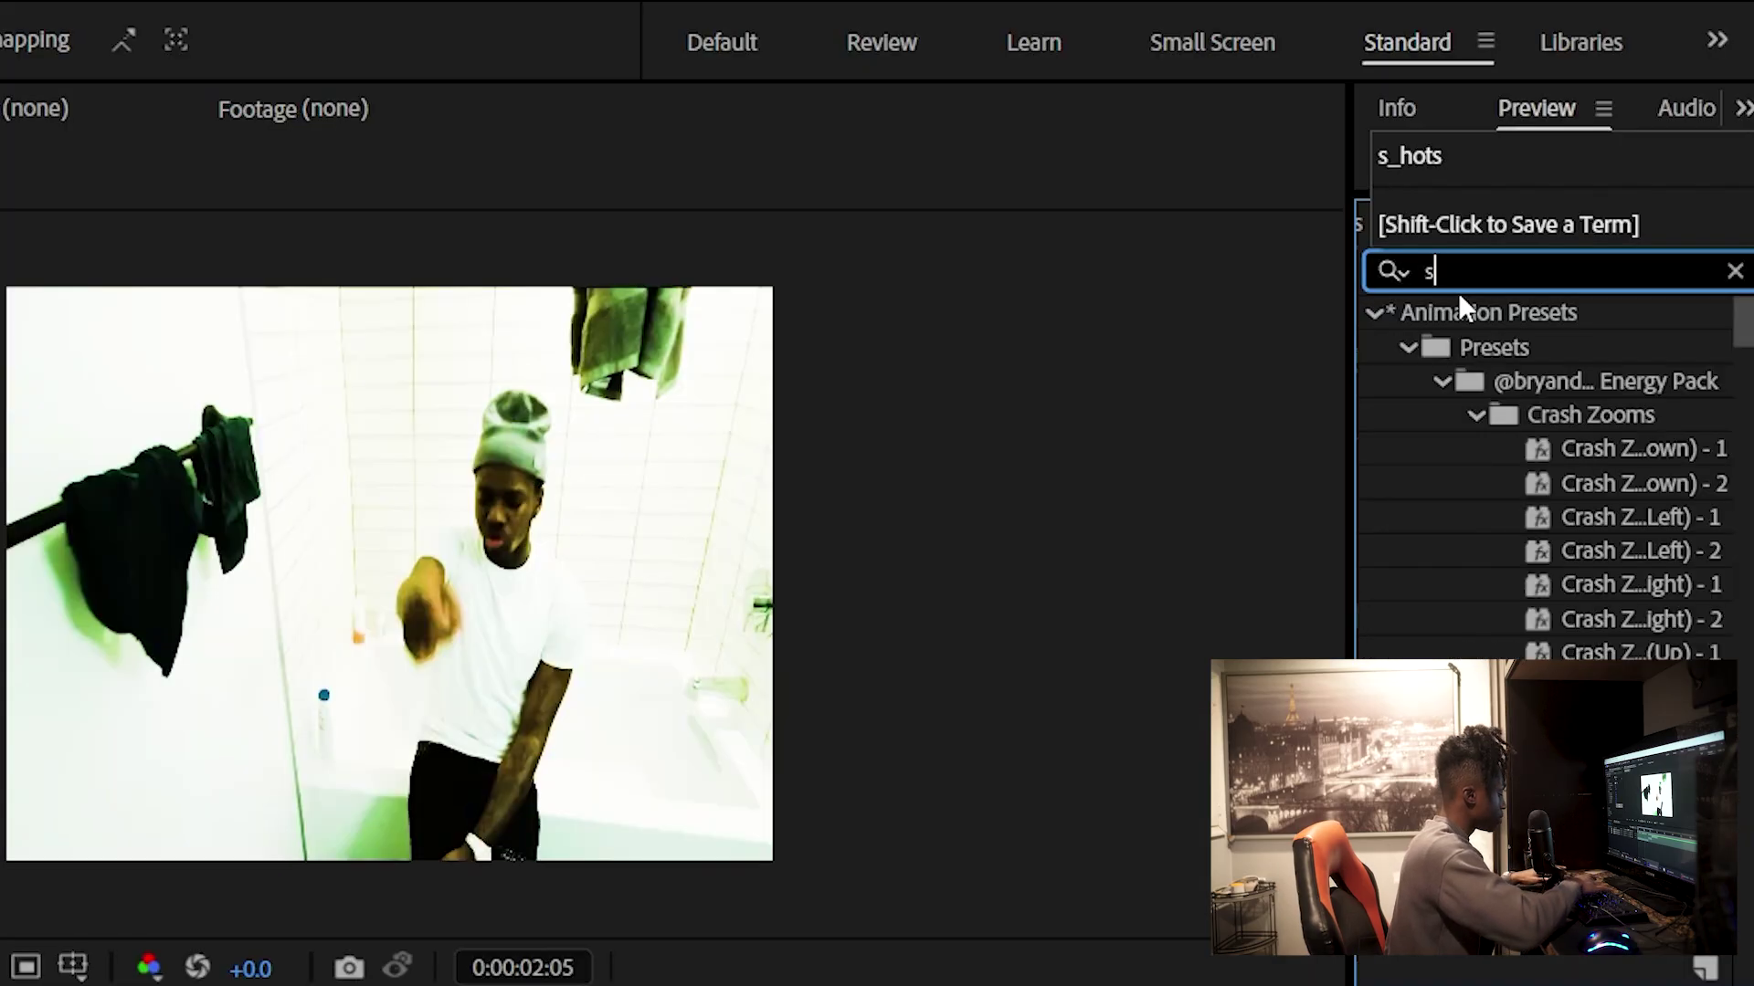
pyautogui.write('_hotspo')
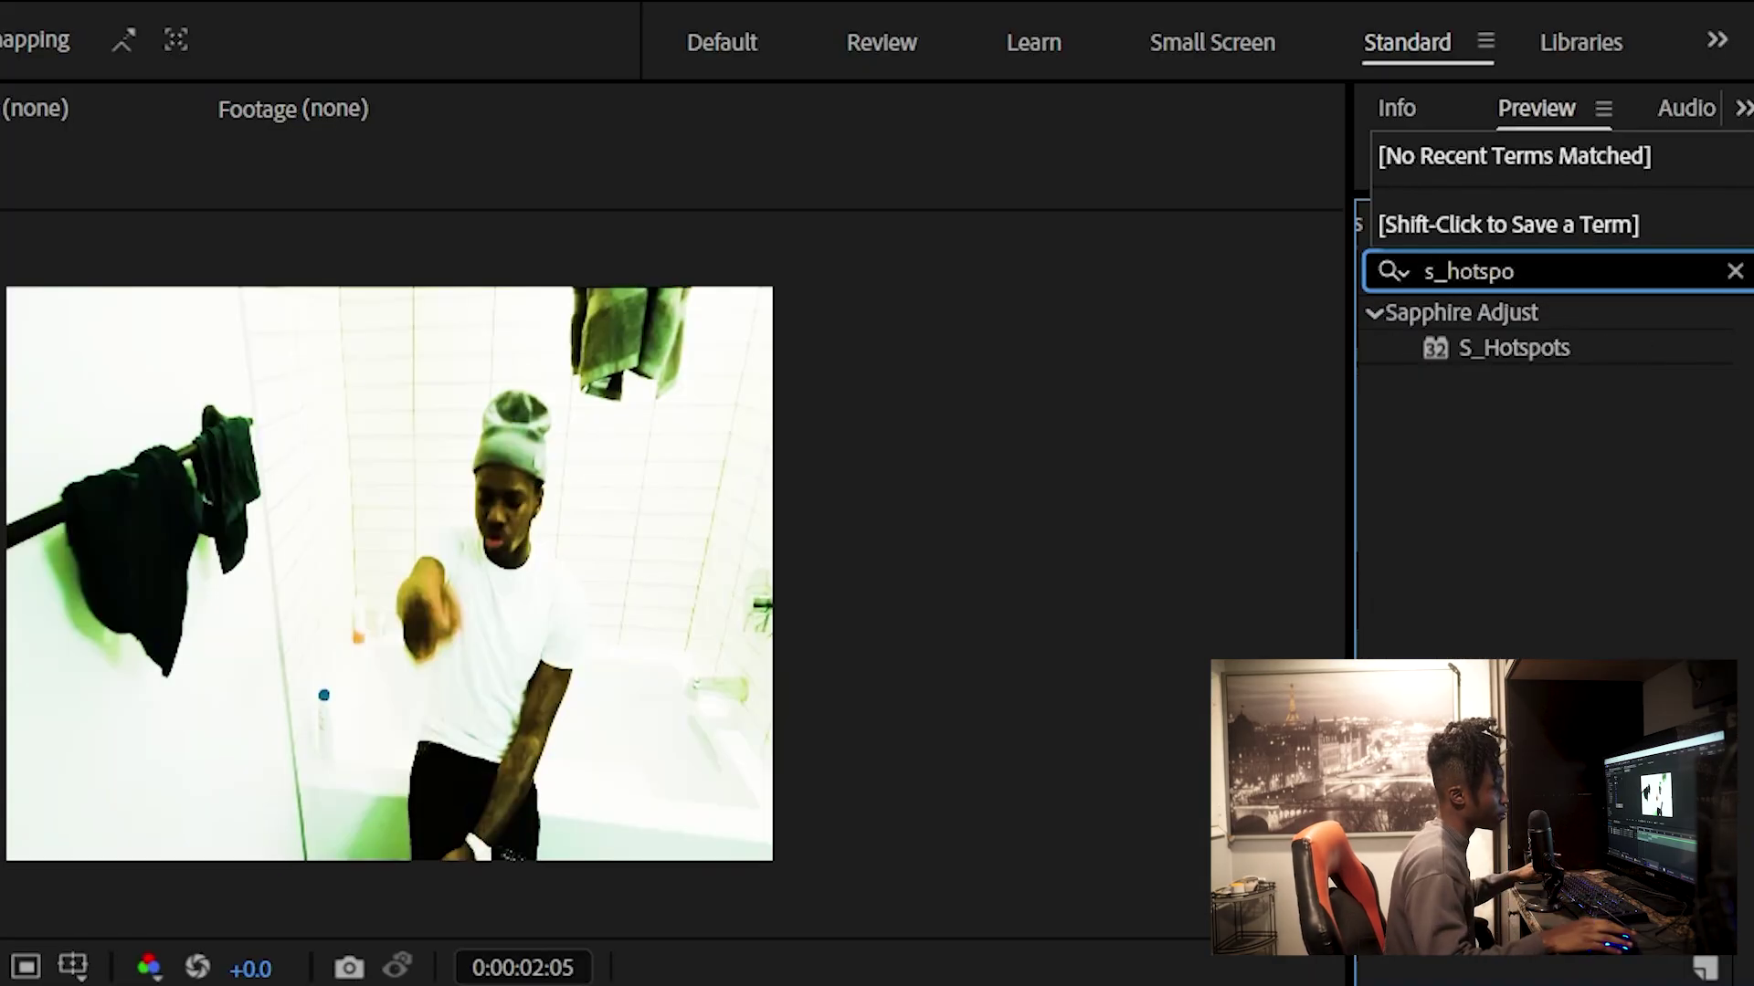
pyautogui.moveTo(1529, 347); pyautogui.dragTo(9, 985)
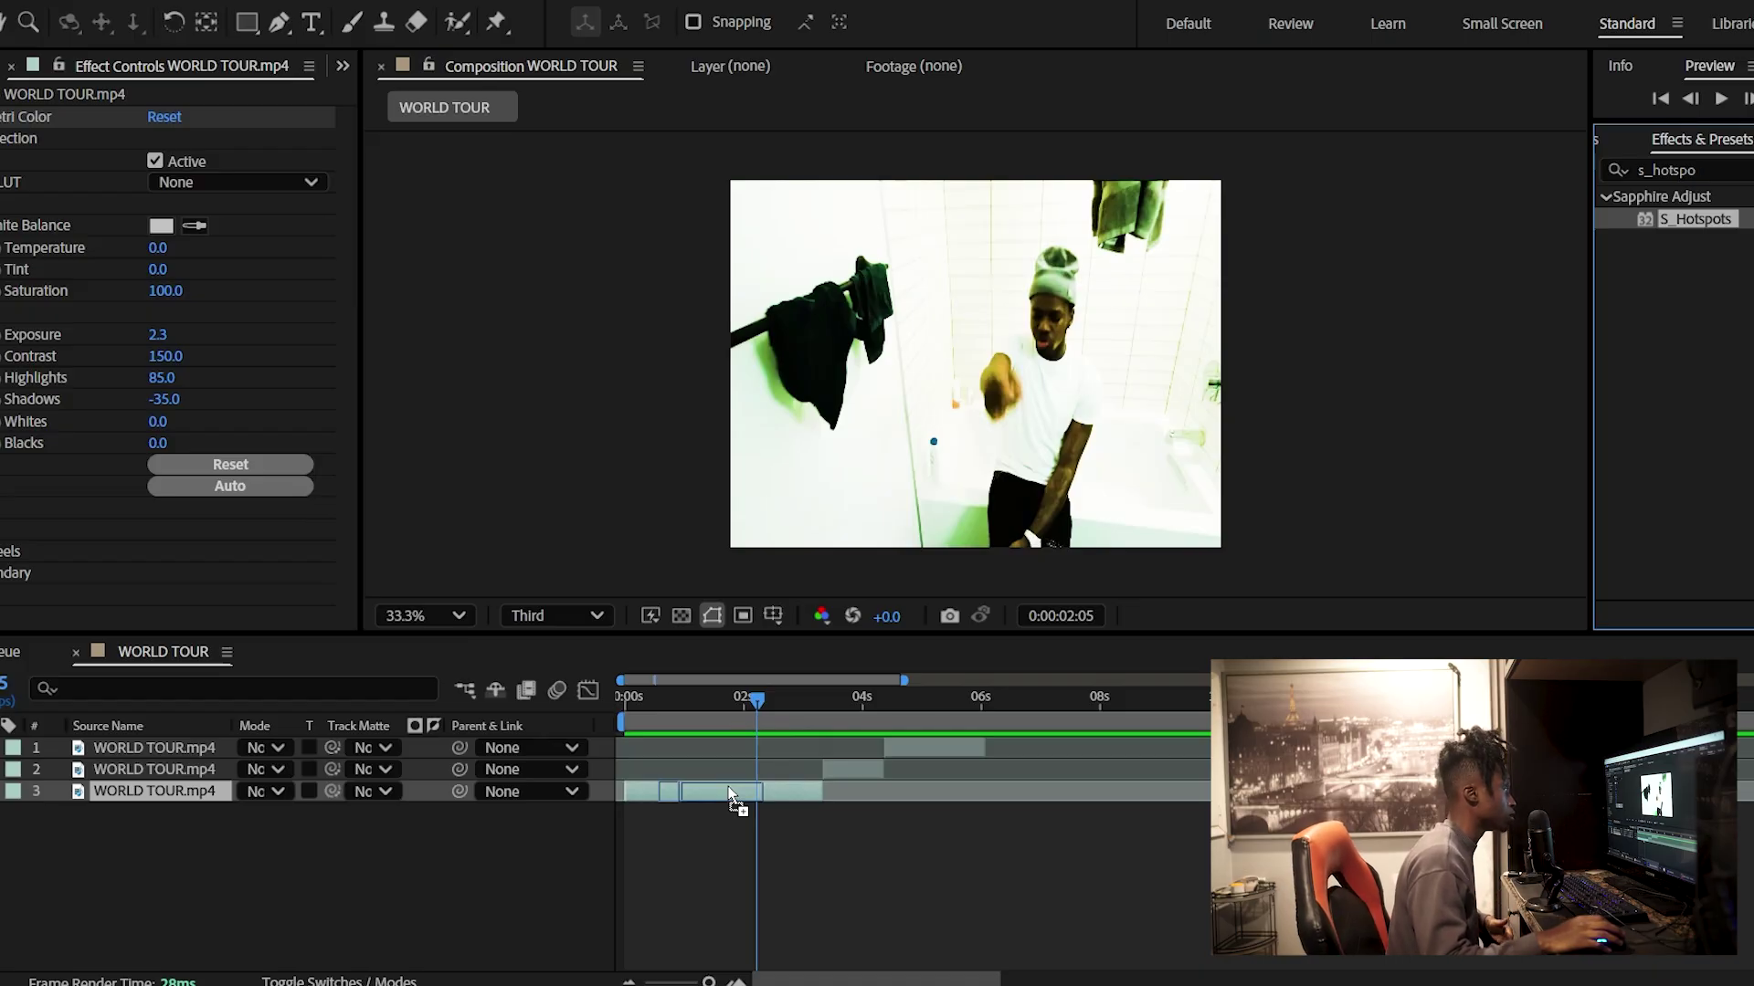
pyautogui.moveTo(731, 796); pyautogui.dragTo(726, 786)
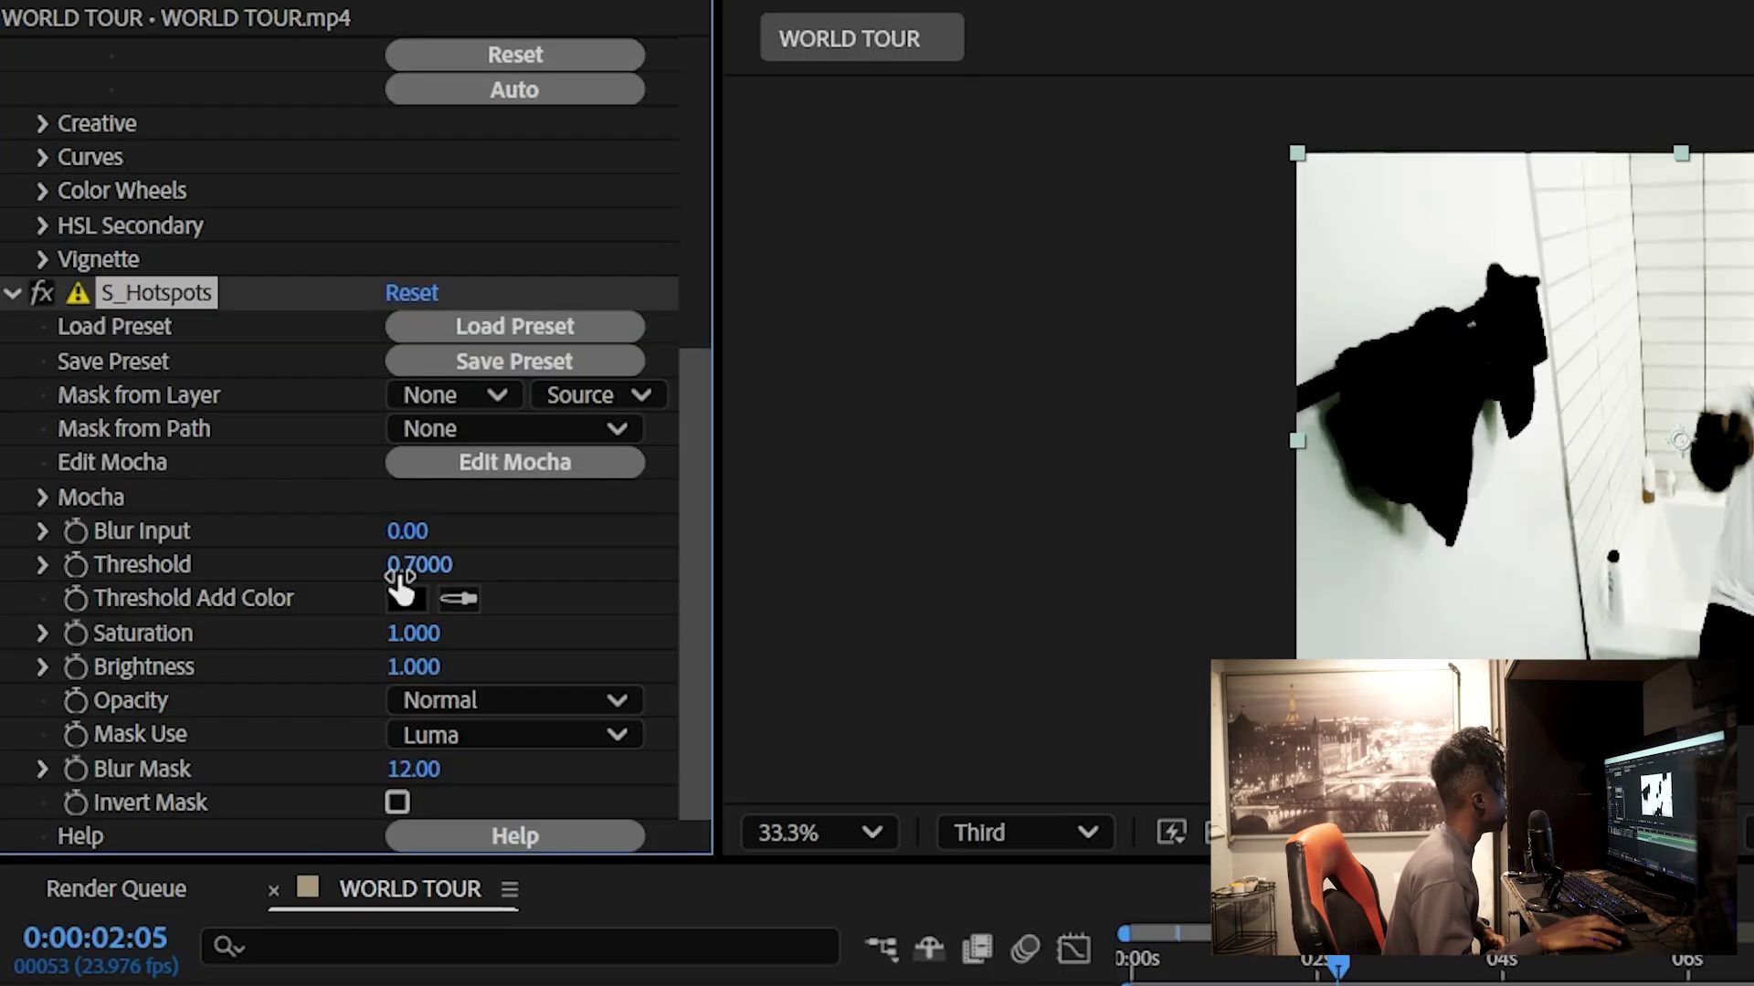
# - Lower the S_Hotspots Threshold to 0.1700, checking the look around 0:00:02:05
pyautogui.moveTo(407, 575); pyautogui.dragTo(329, 591)
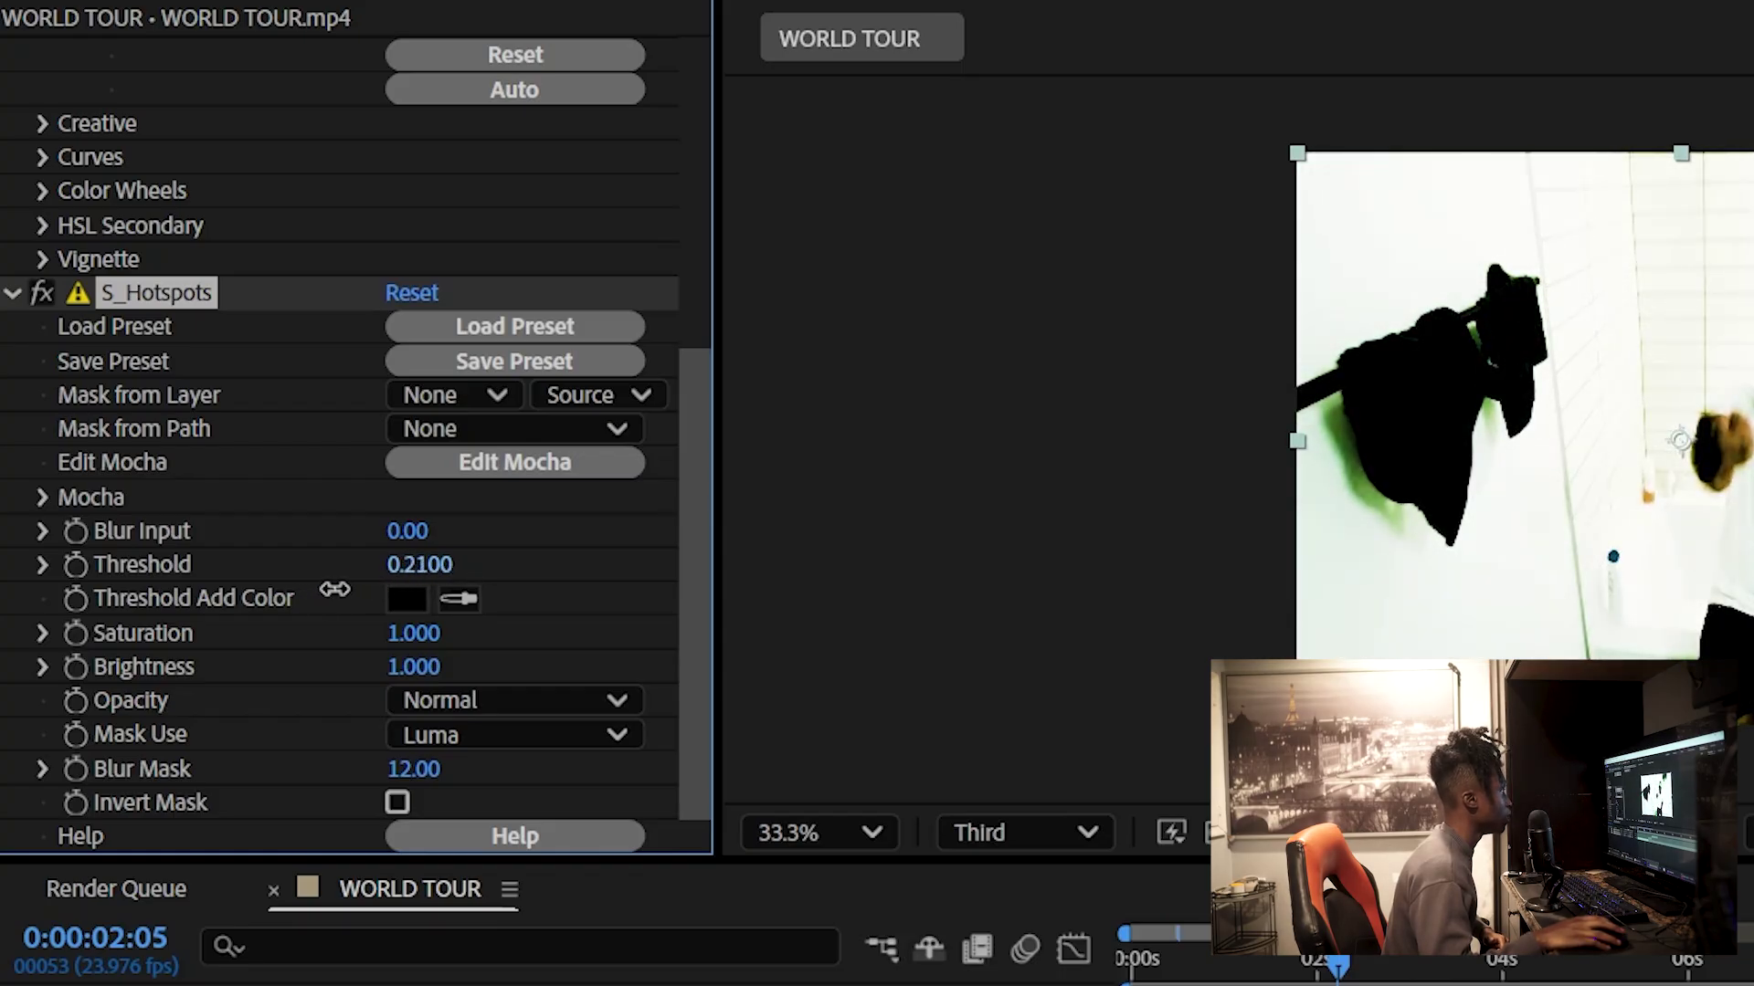
pyautogui.moveTo(1338, 964)
pyautogui.mouseDown()
pyautogui.moveTo(1409, 956)
pyautogui.moveTo(1343, 961)
pyautogui.mouseUp()
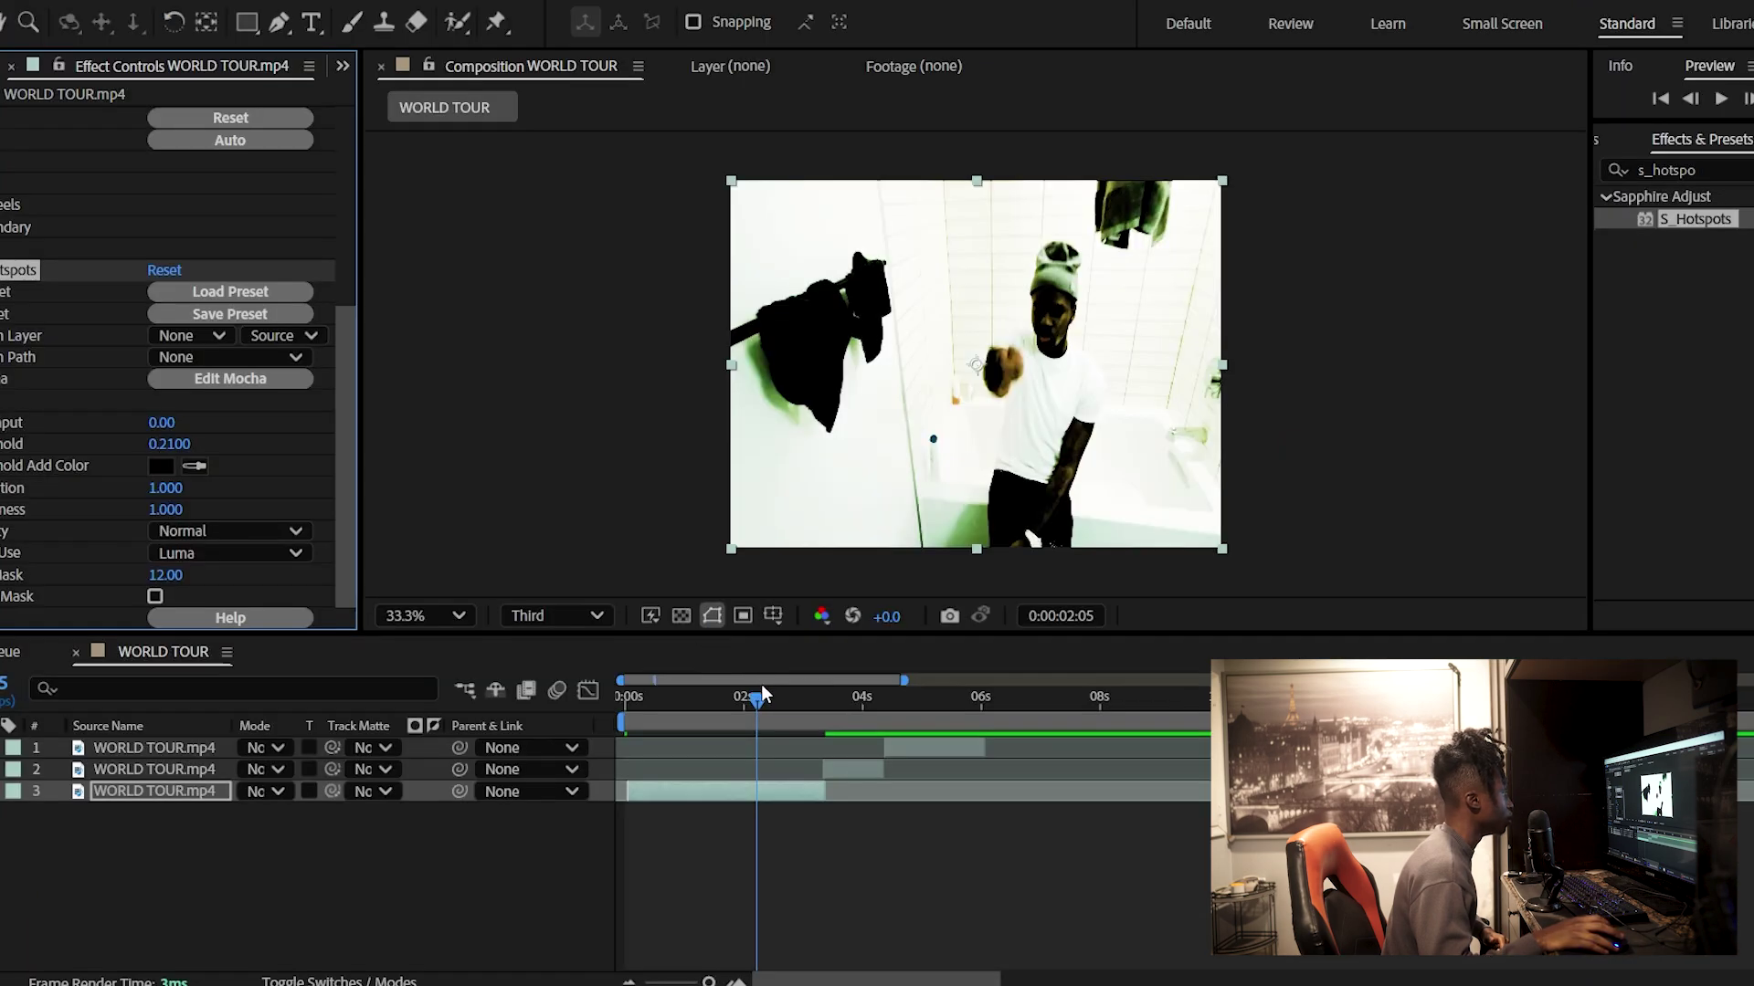
pyautogui.moveTo(760, 698); pyautogui.dragTo(758, 695)
pyautogui.moveTo(169, 444); pyautogui.dragTo(116, 456)
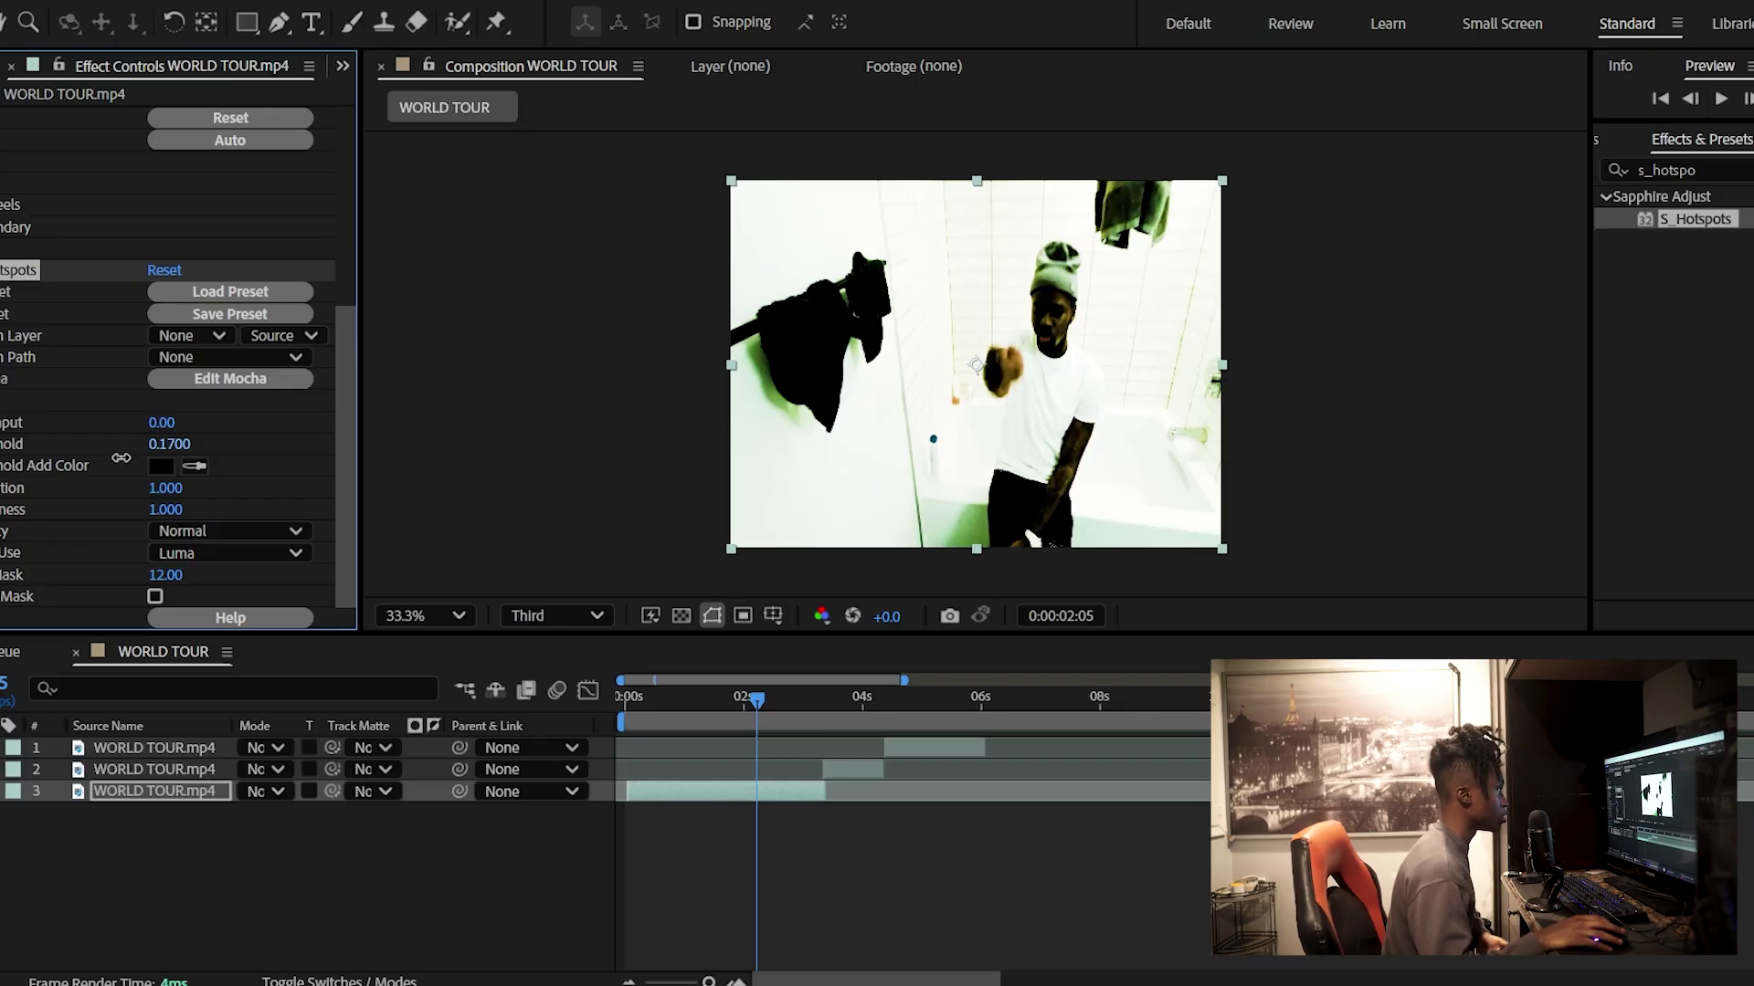
# - Reduce layer 3's Lumetri Exposure to 1.8 and view the frame at 50%
pyautogui.scroll(7, 1154, 380)
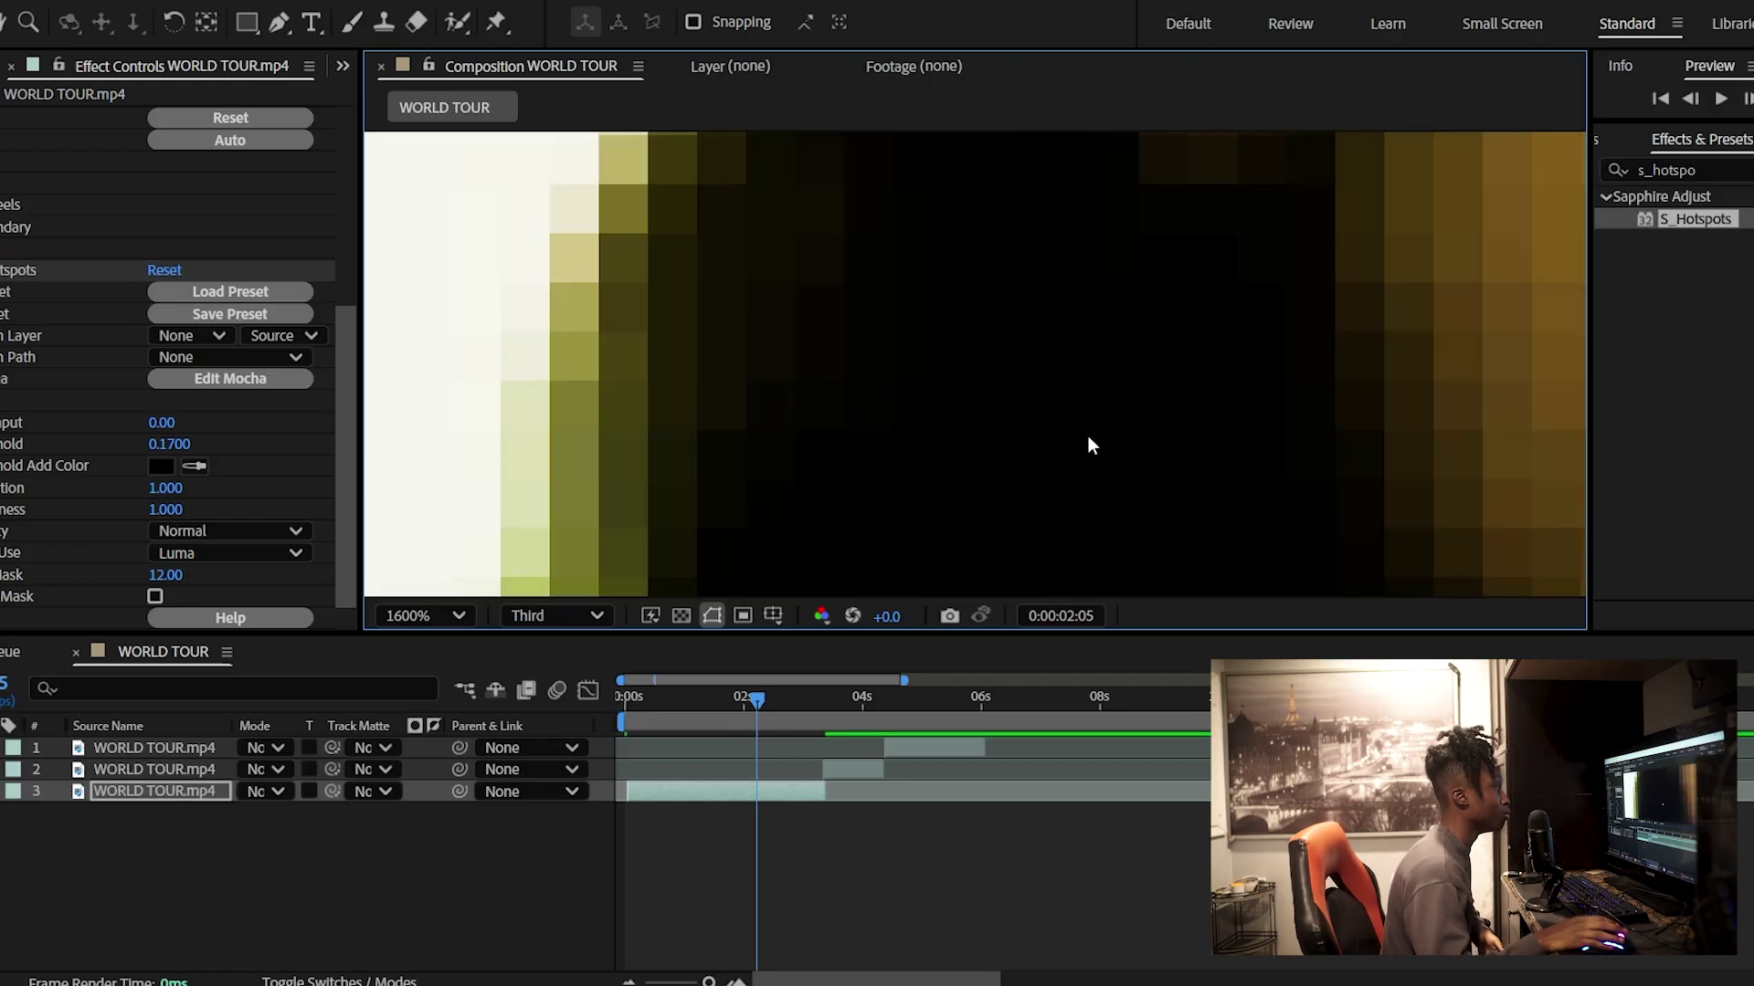
pyautogui.scroll(-6, 1082, 435)
pyautogui.scroll(-2, 1080, 433)
pyautogui.scroll(5, 172, 356)
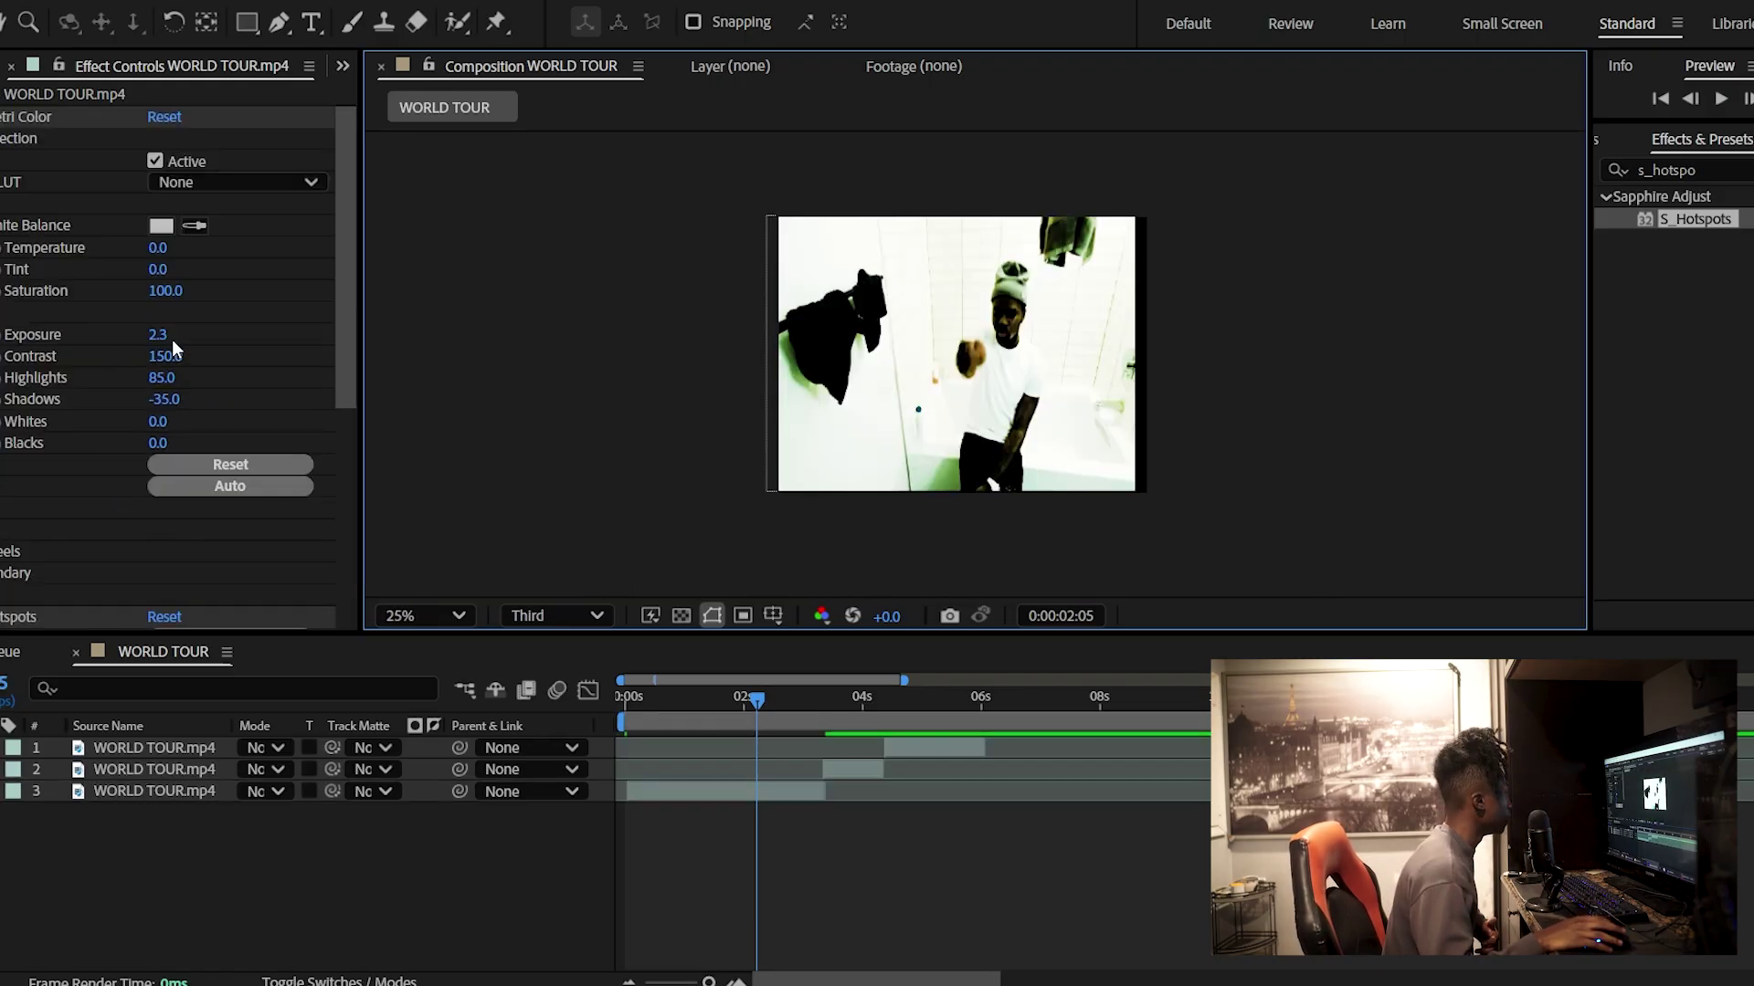
pyautogui.click(157, 334)
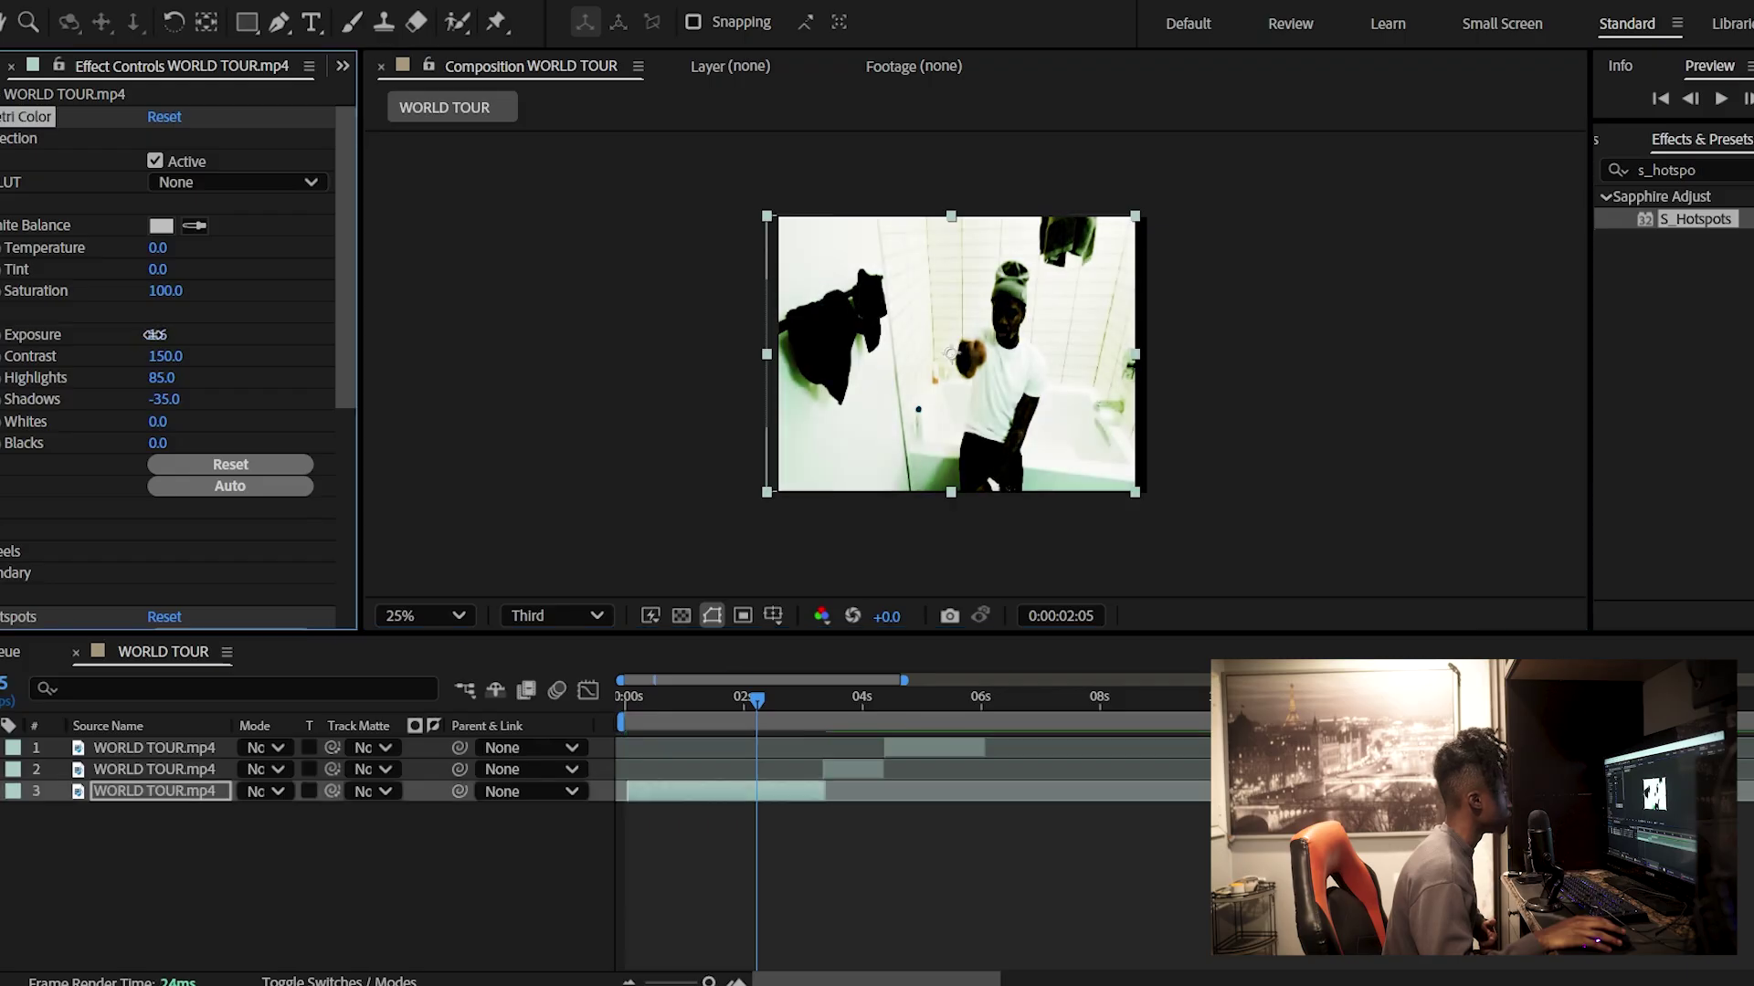
pyautogui.click(545, 420)
pyautogui.press('.')
# - Shift layer 3's Position X from 672.1 to 721.1 (721.1, 533.7)
pyautogui.click(621, 576)
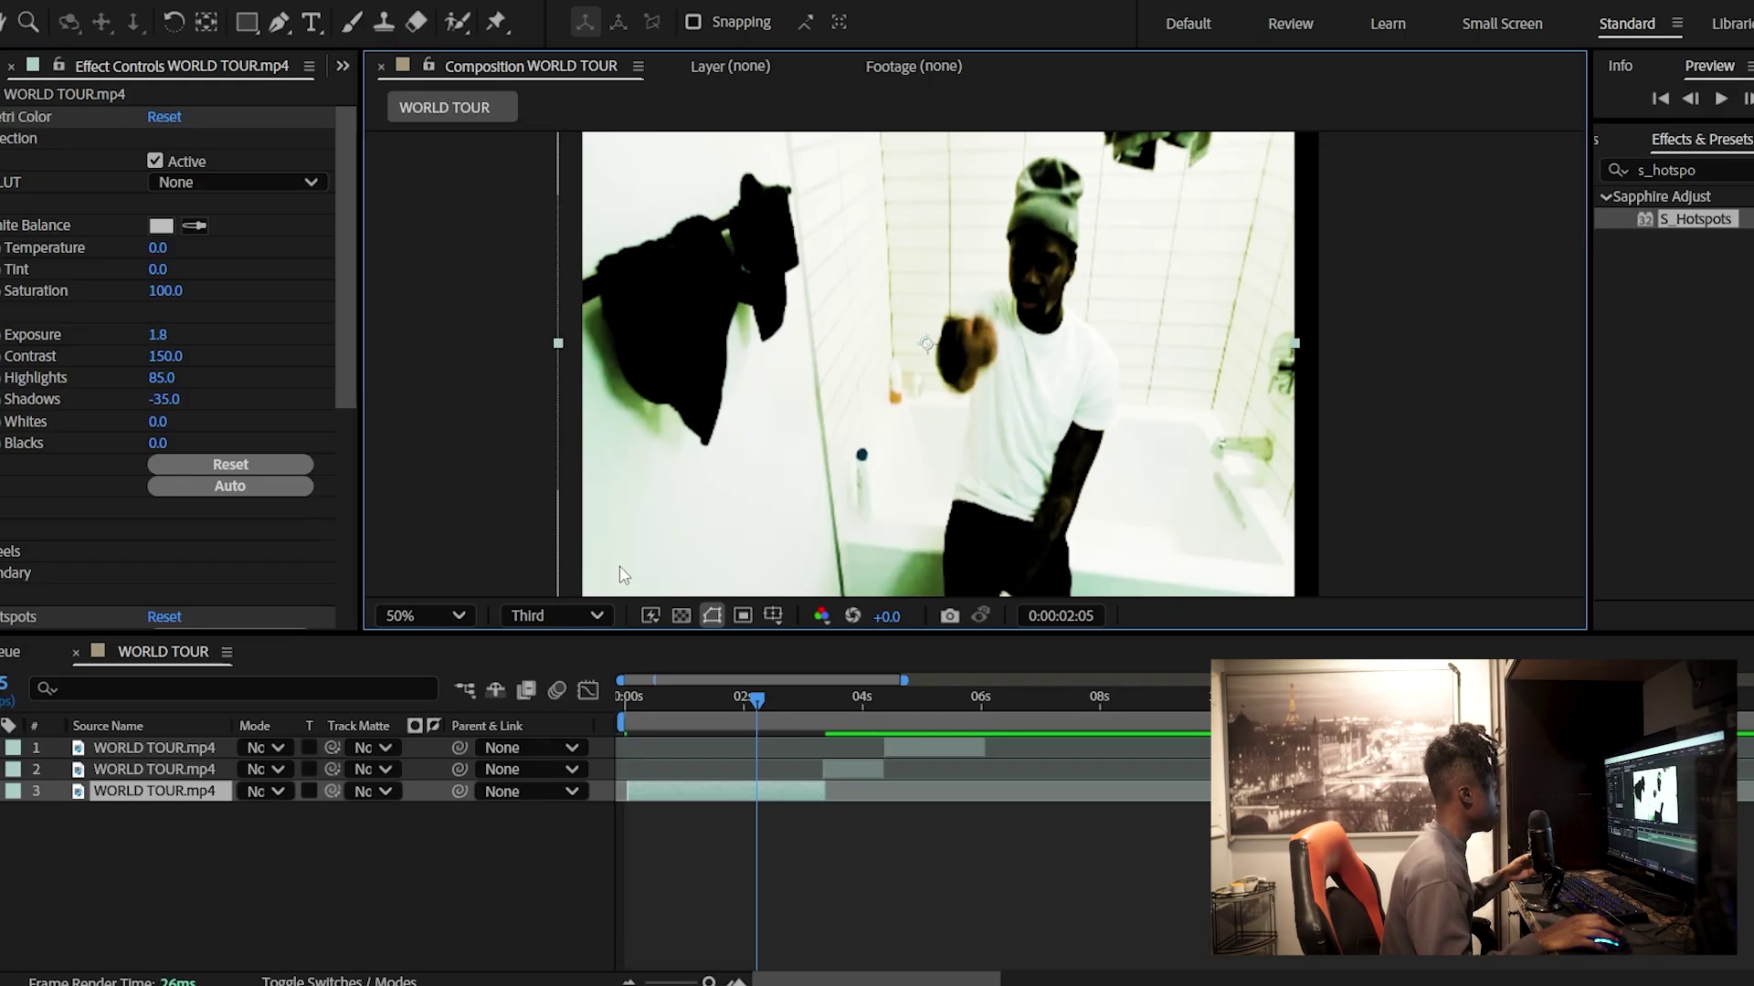
pyautogui.press('p')
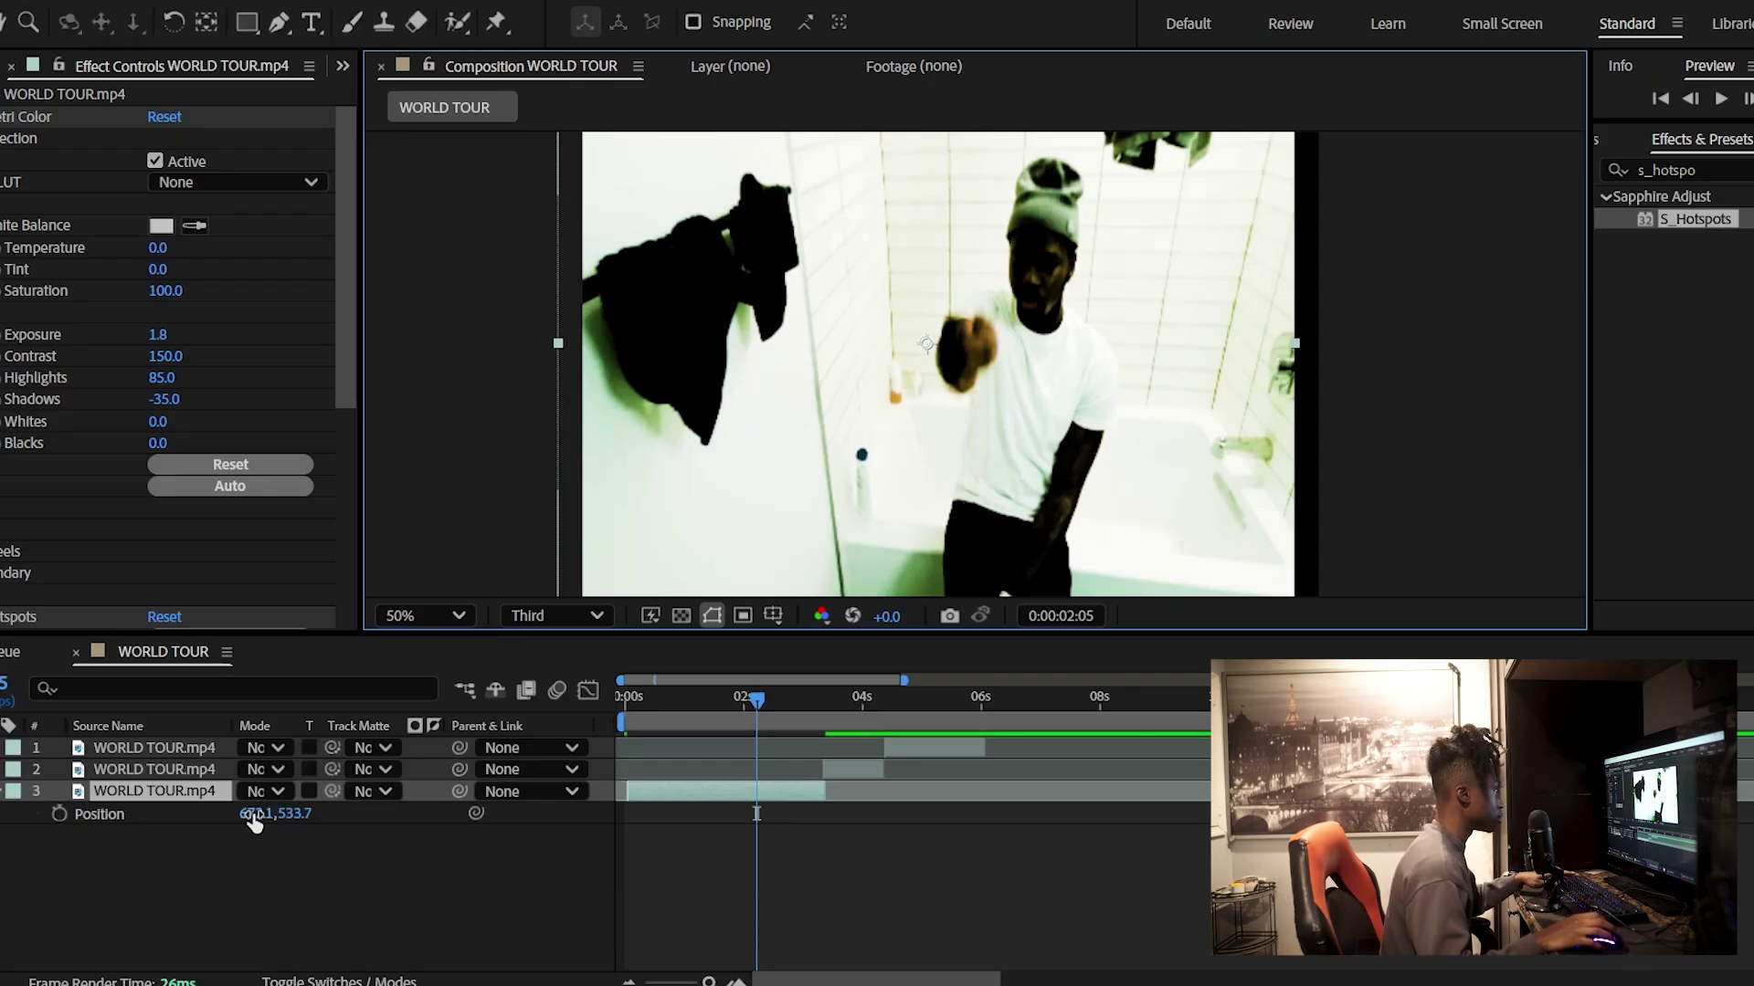
pyautogui.moveTo(254, 822); pyautogui.dragTo(298, 822)
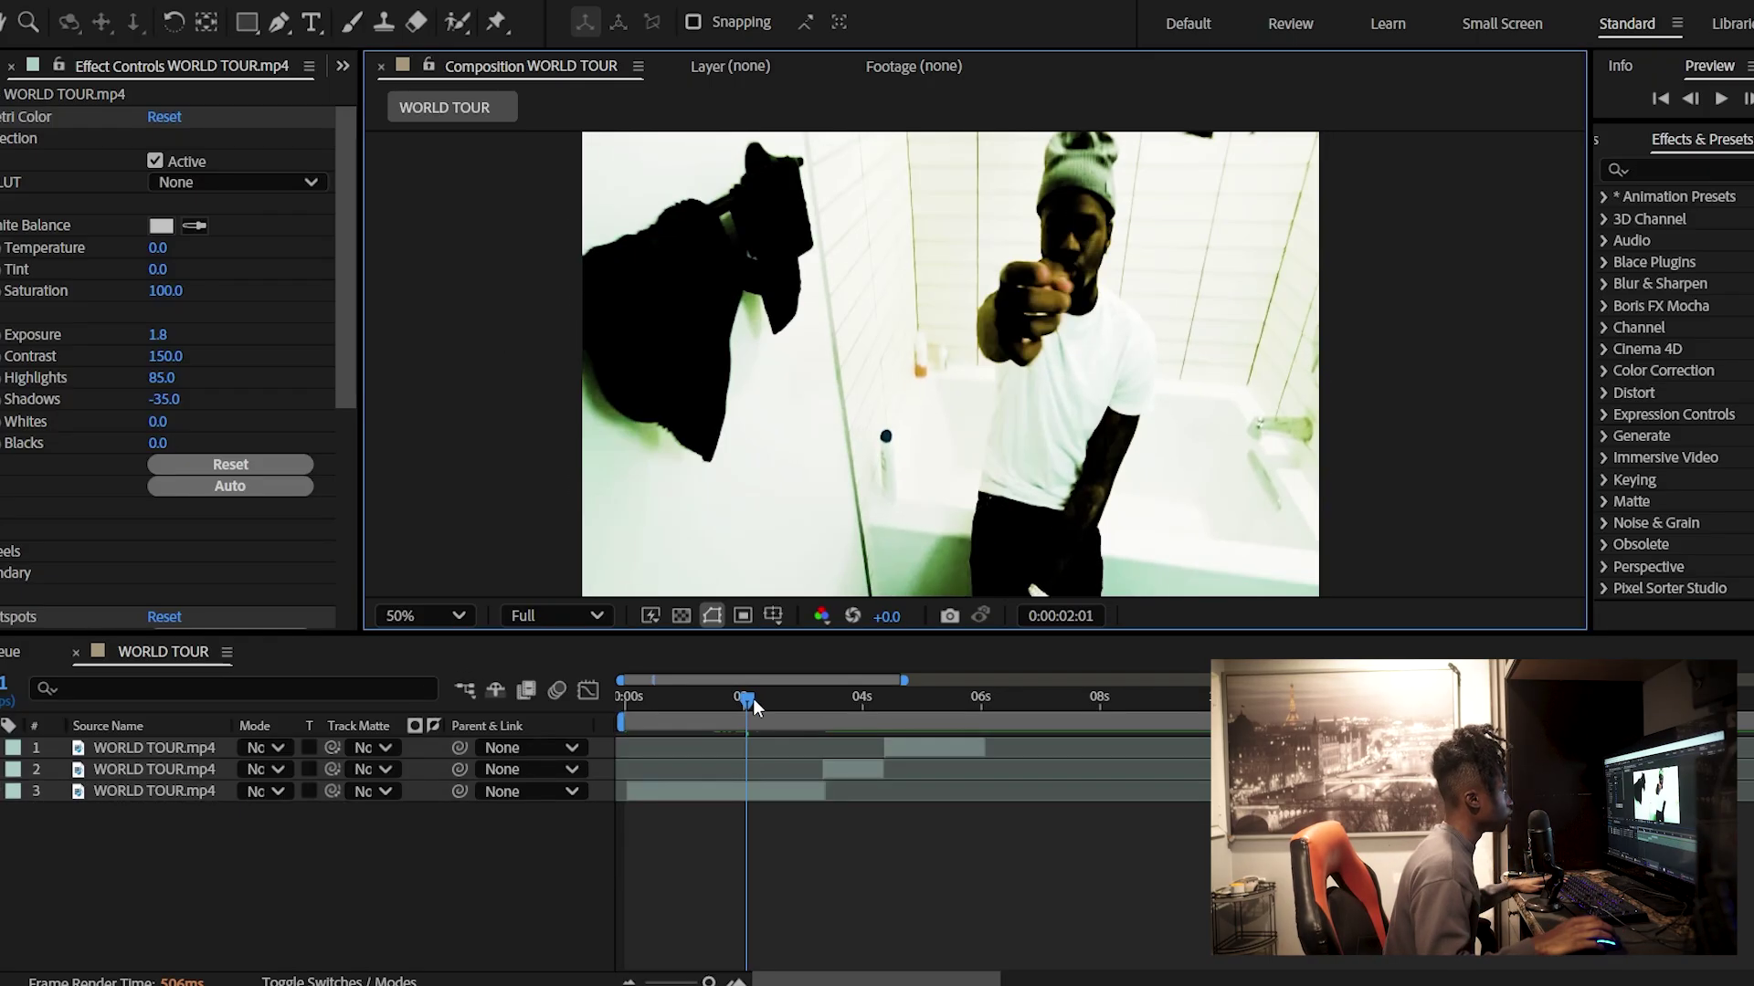
pyautogui.moveTo(753, 698)
pyautogui.mouseDown()
pyautogui.moveTo(796, 707)
pyautogui.moveTo(716, 720)
pyautogui.moveTo(743, 712)
pyautogui.mouseUp()
# - Apply Sapphire S_JpegDamage to layer 3 from Effects & Presets
pyautogui.click(1658, 168)
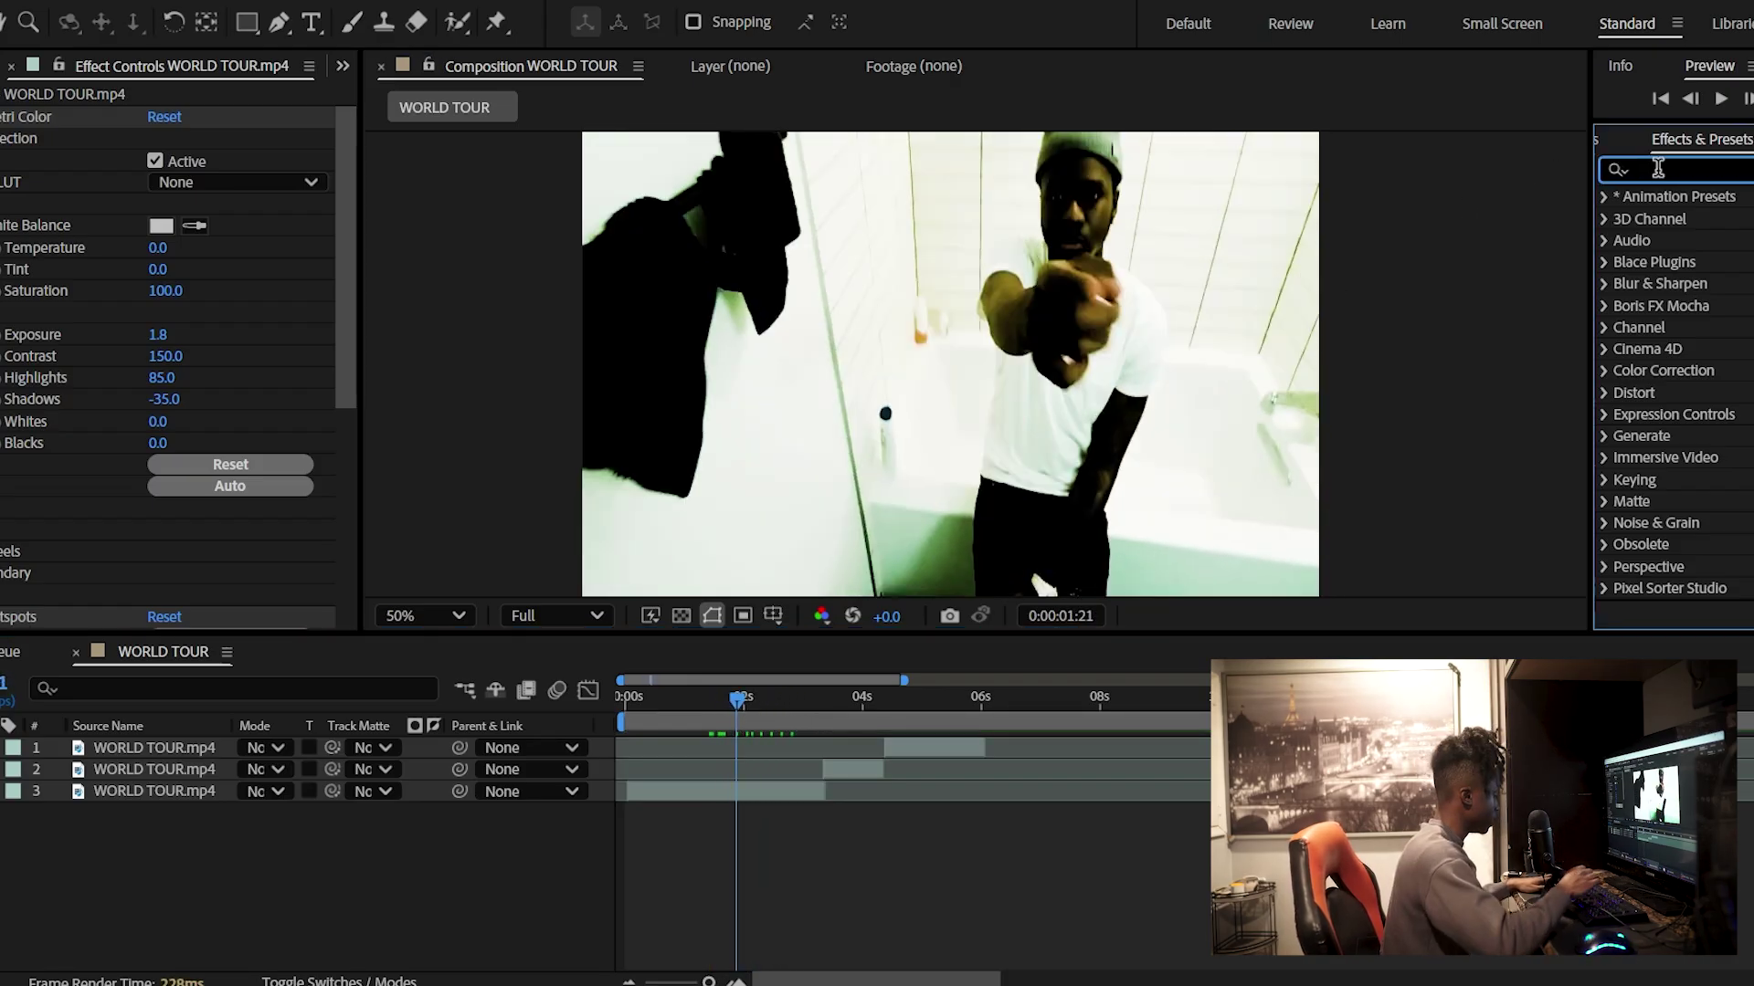
pyautogui.write('s_')
pyautogui.write('jpe')
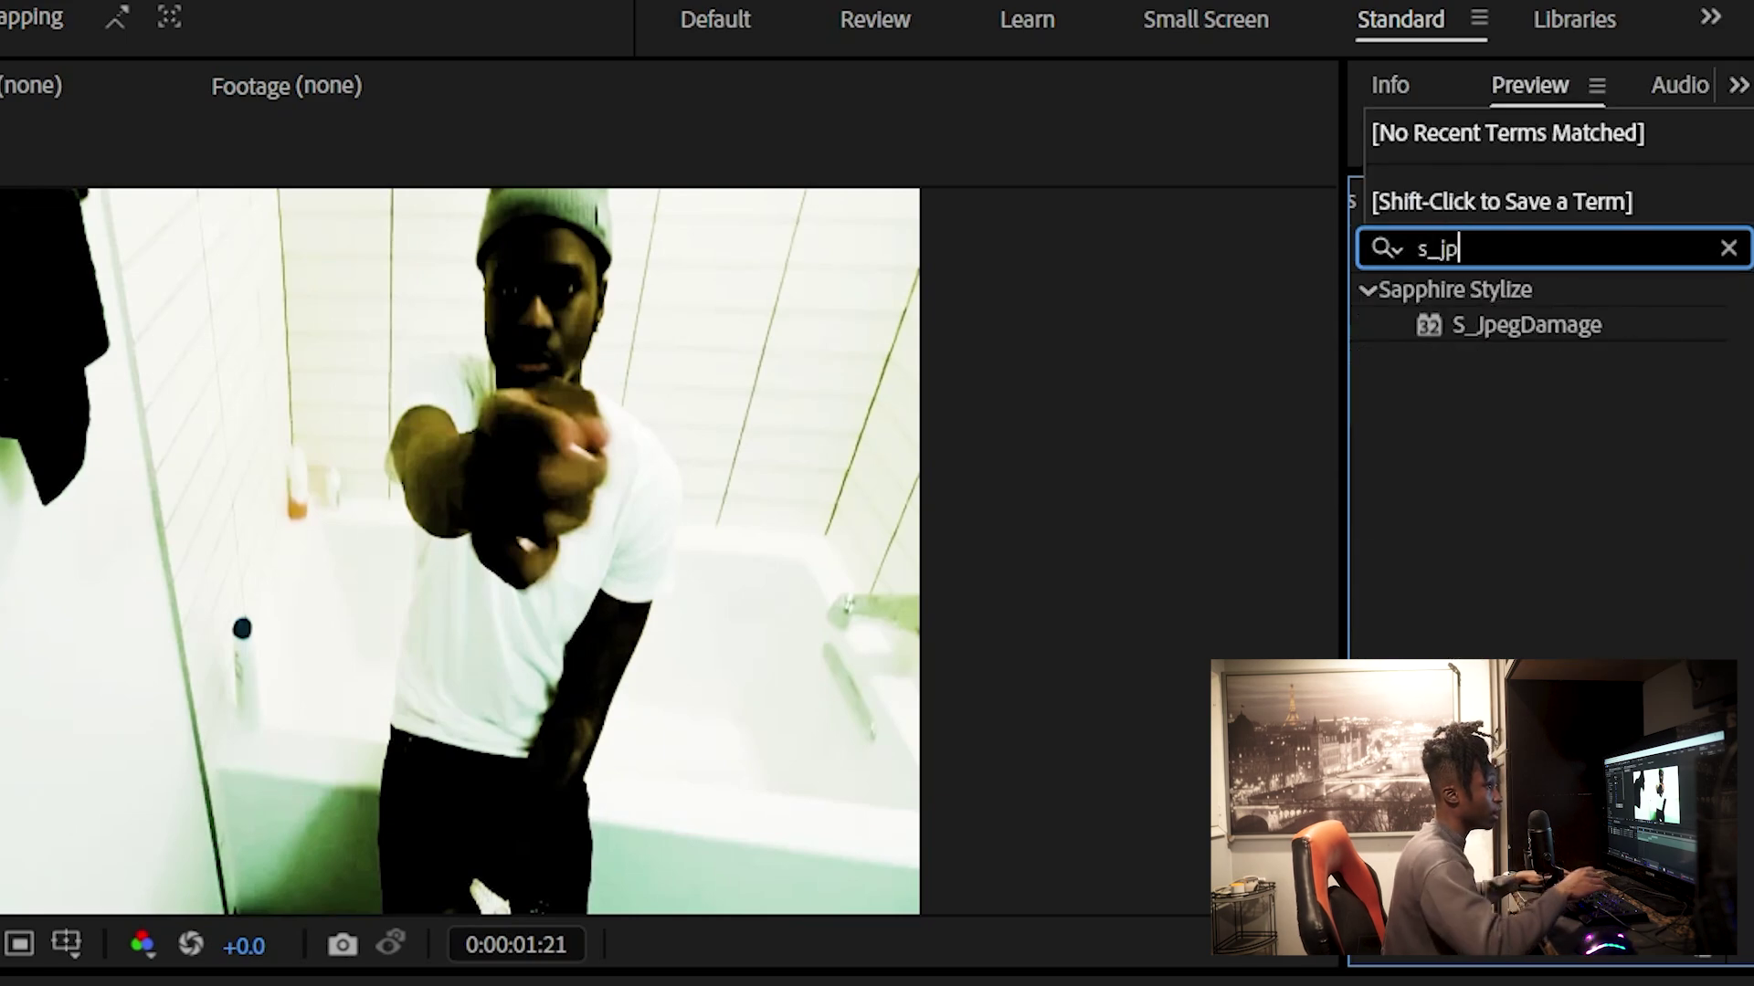
pyautogui.doubleClick(1498, 325)
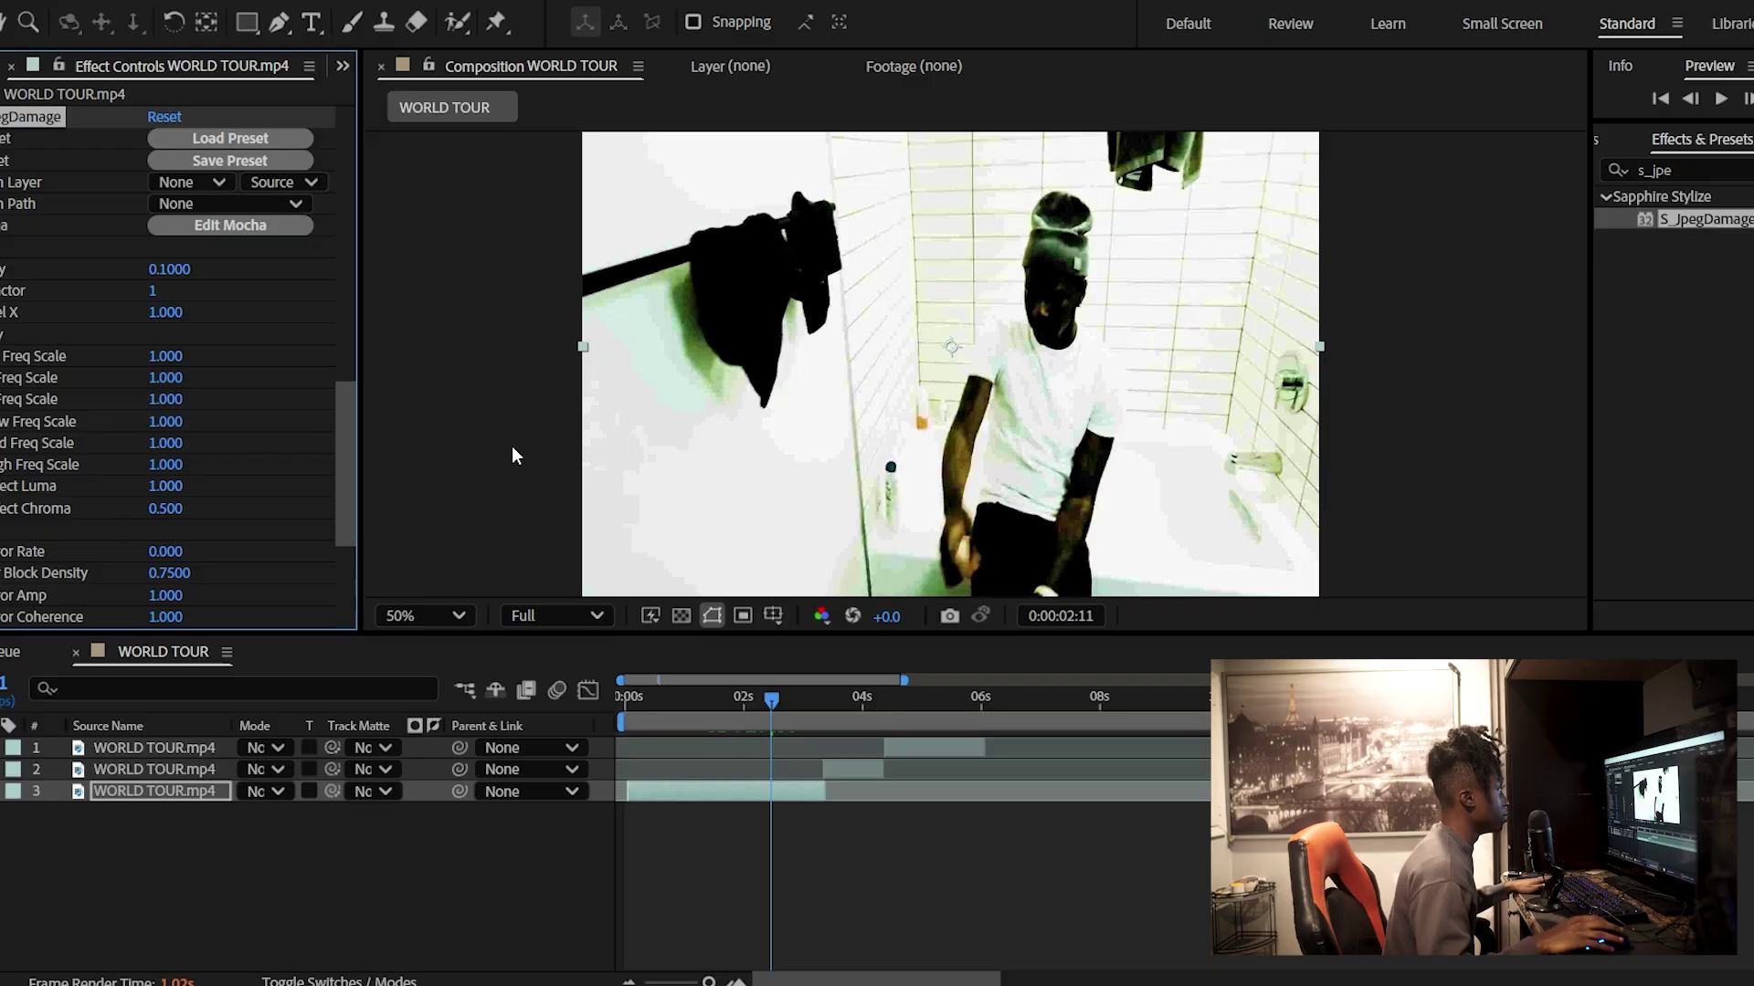
pyautogui.click(515, 455)
# - Lower S_JpegDamage Quality from 0.9 down to about 0.104 for heavy blockiness
pyautogui.click(173, 270)
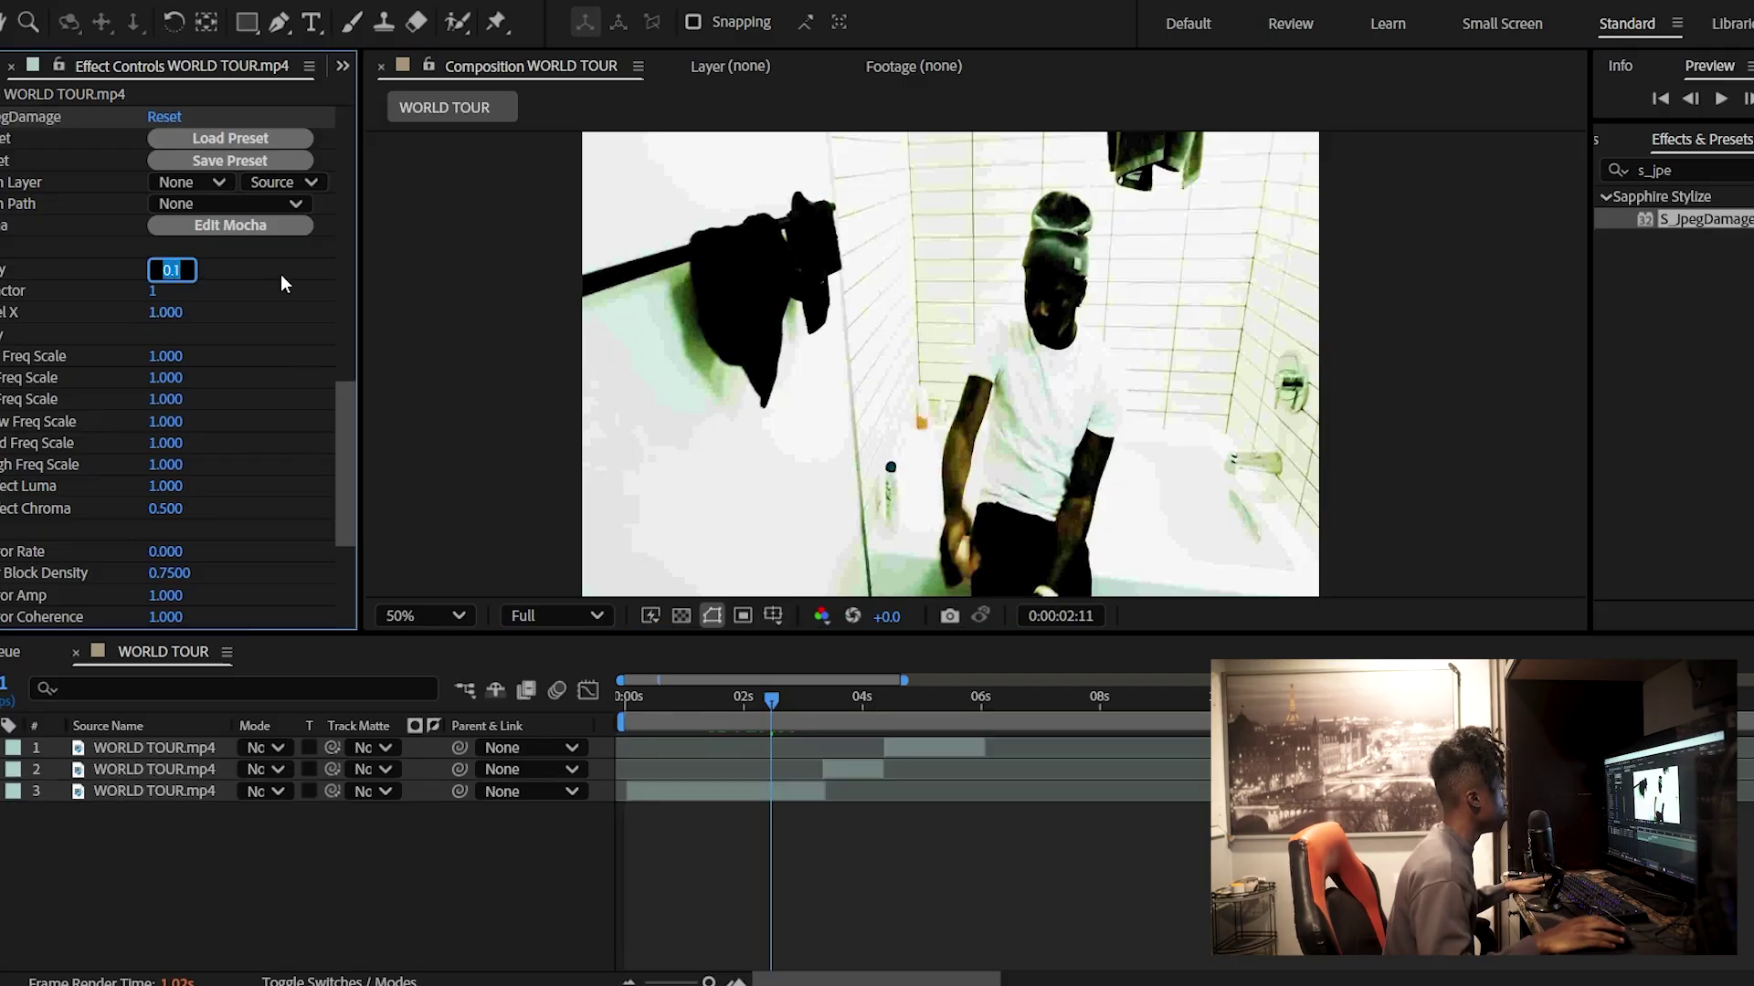
pyautogui.write('0.9')
pyautogui.press('Return')
pyautogui.moveTo(190, 278); pyautogui.dragTo(61, 283)
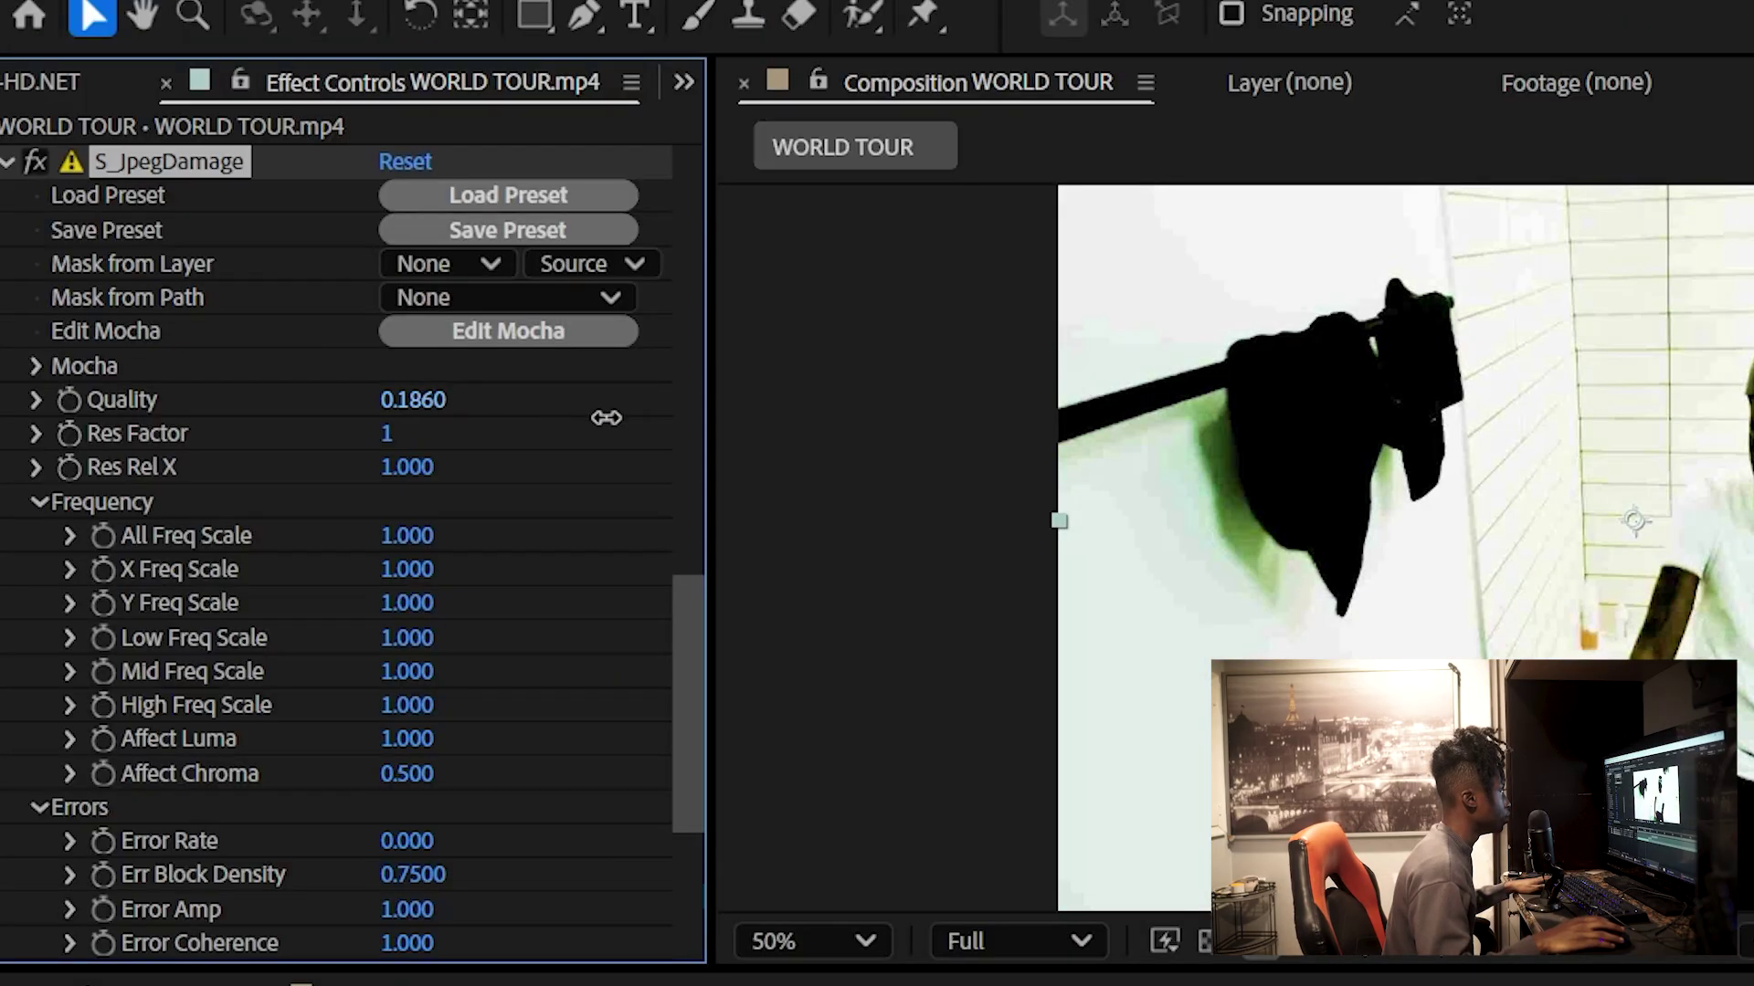
pyautogui.moveTo(244, 421); pyautogui.dragTo(115, 402)
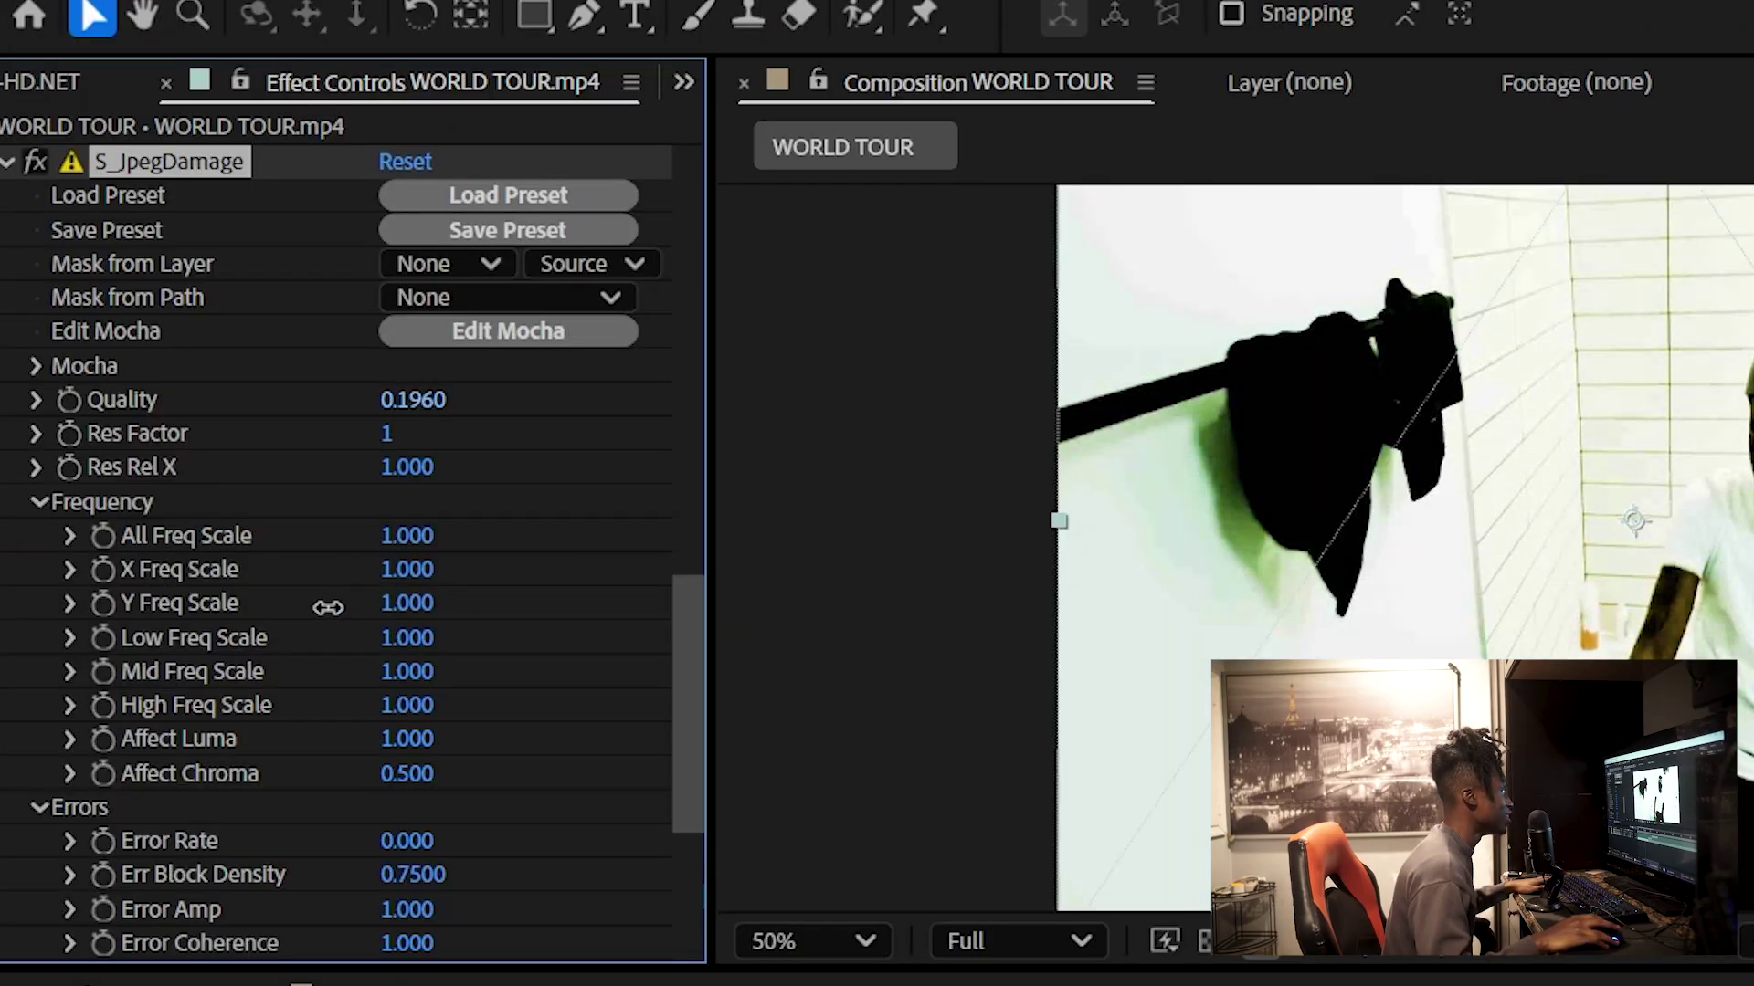
pyautogui.moveTo(328, 608); pyautogui.dragTo(302, 614)
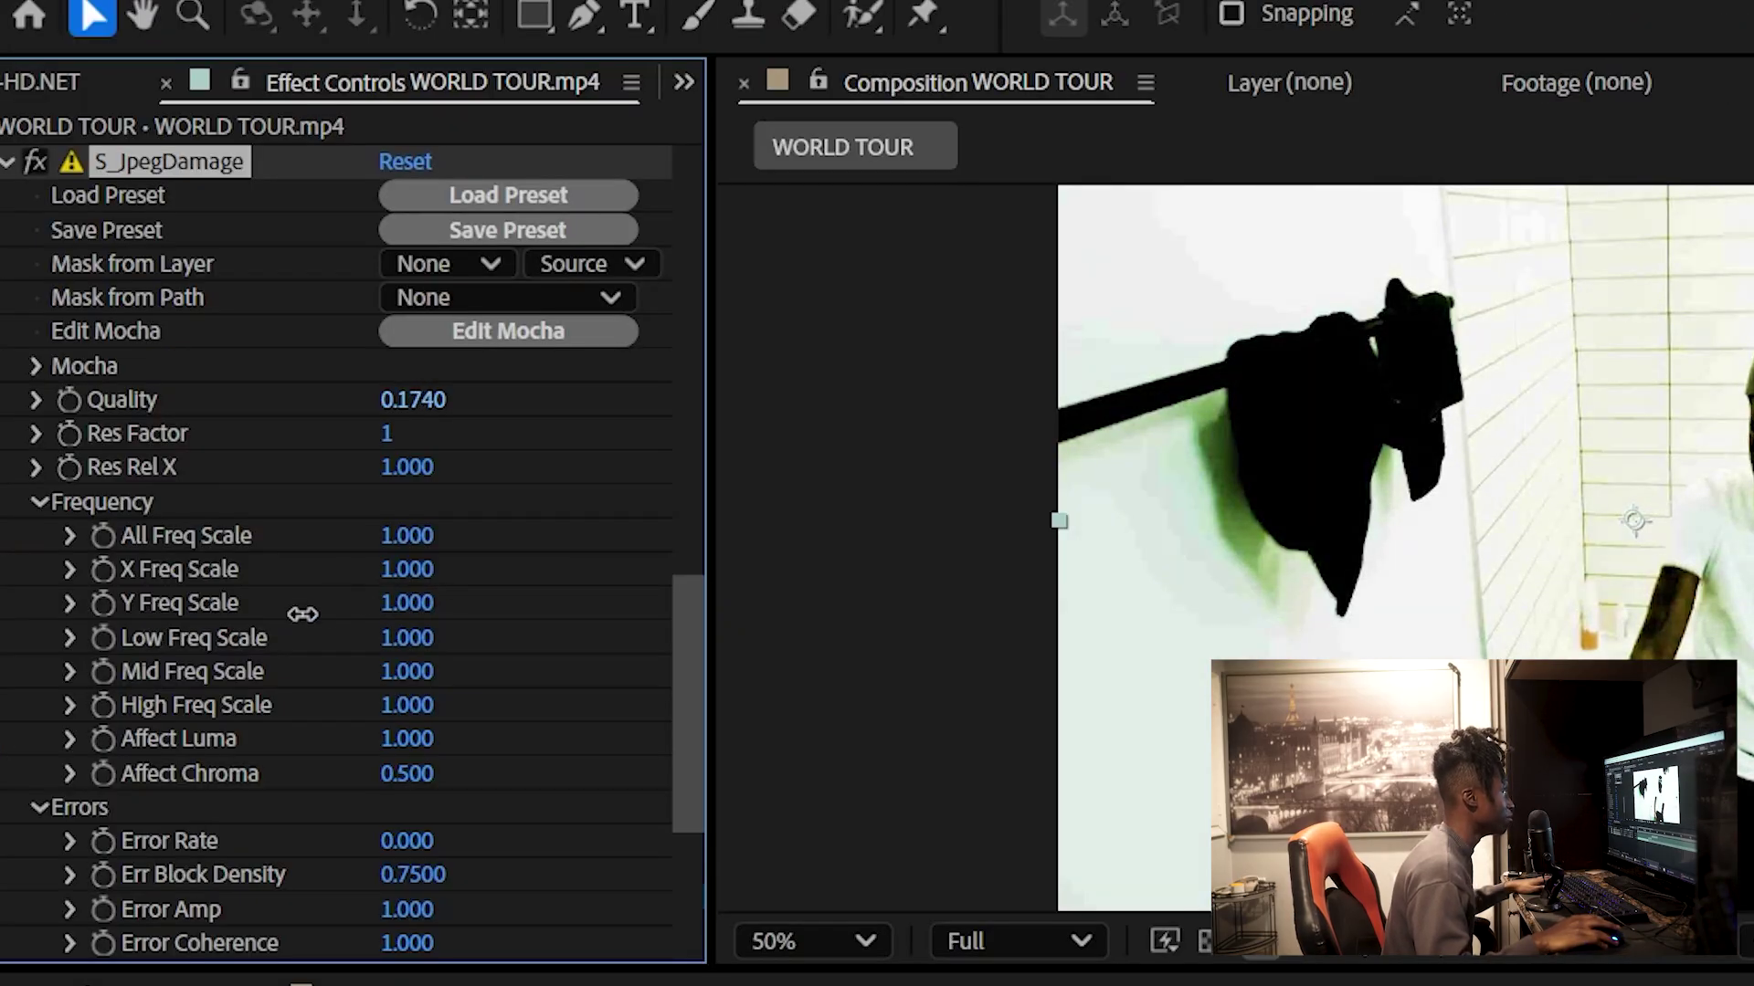
pyautogui.moveTo(187, 630)
pyautogui.mouseDown()
pyautogui.moveTo(201, 610)
pyautogui.moveTo(117, 637)
pyautogui.moveTo(188, 617)
pyautogui.moveTo(180, 632)
pyautogui.mouseUp()
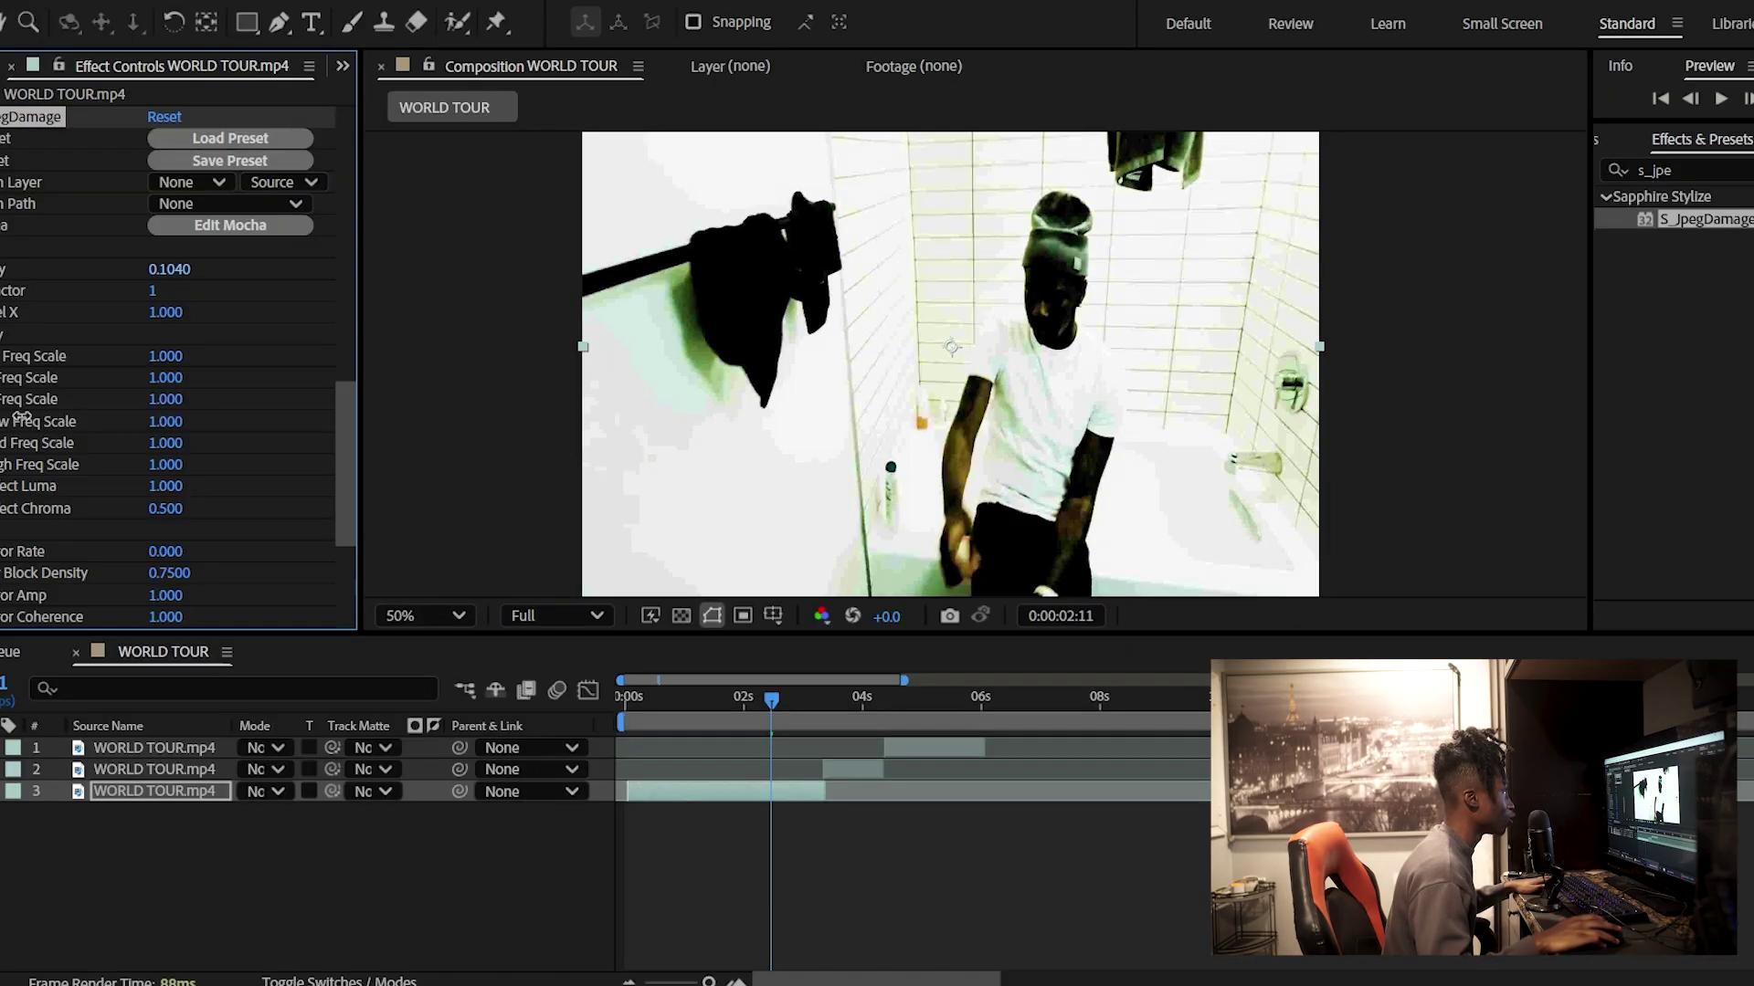
# - Check the damage at later frames around 0:00:03:17 and select the Lumetri Color effect
pyautogui.click(795, 697)
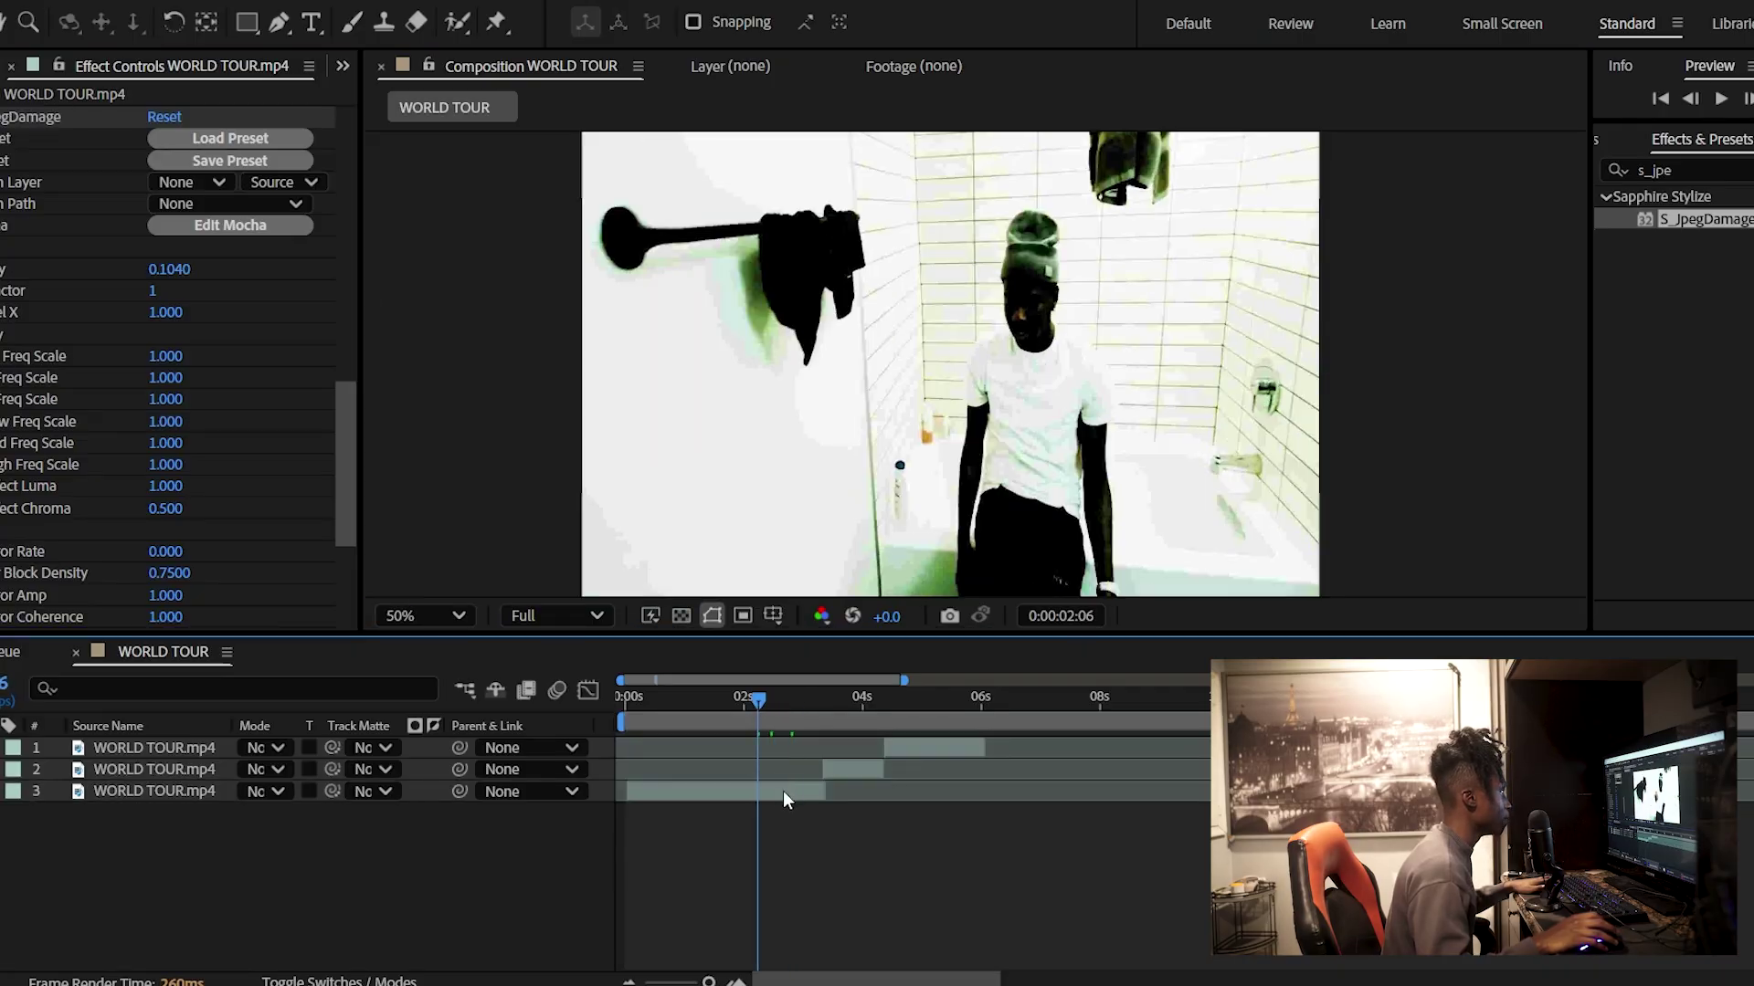
pyautogui.click(846, 717)
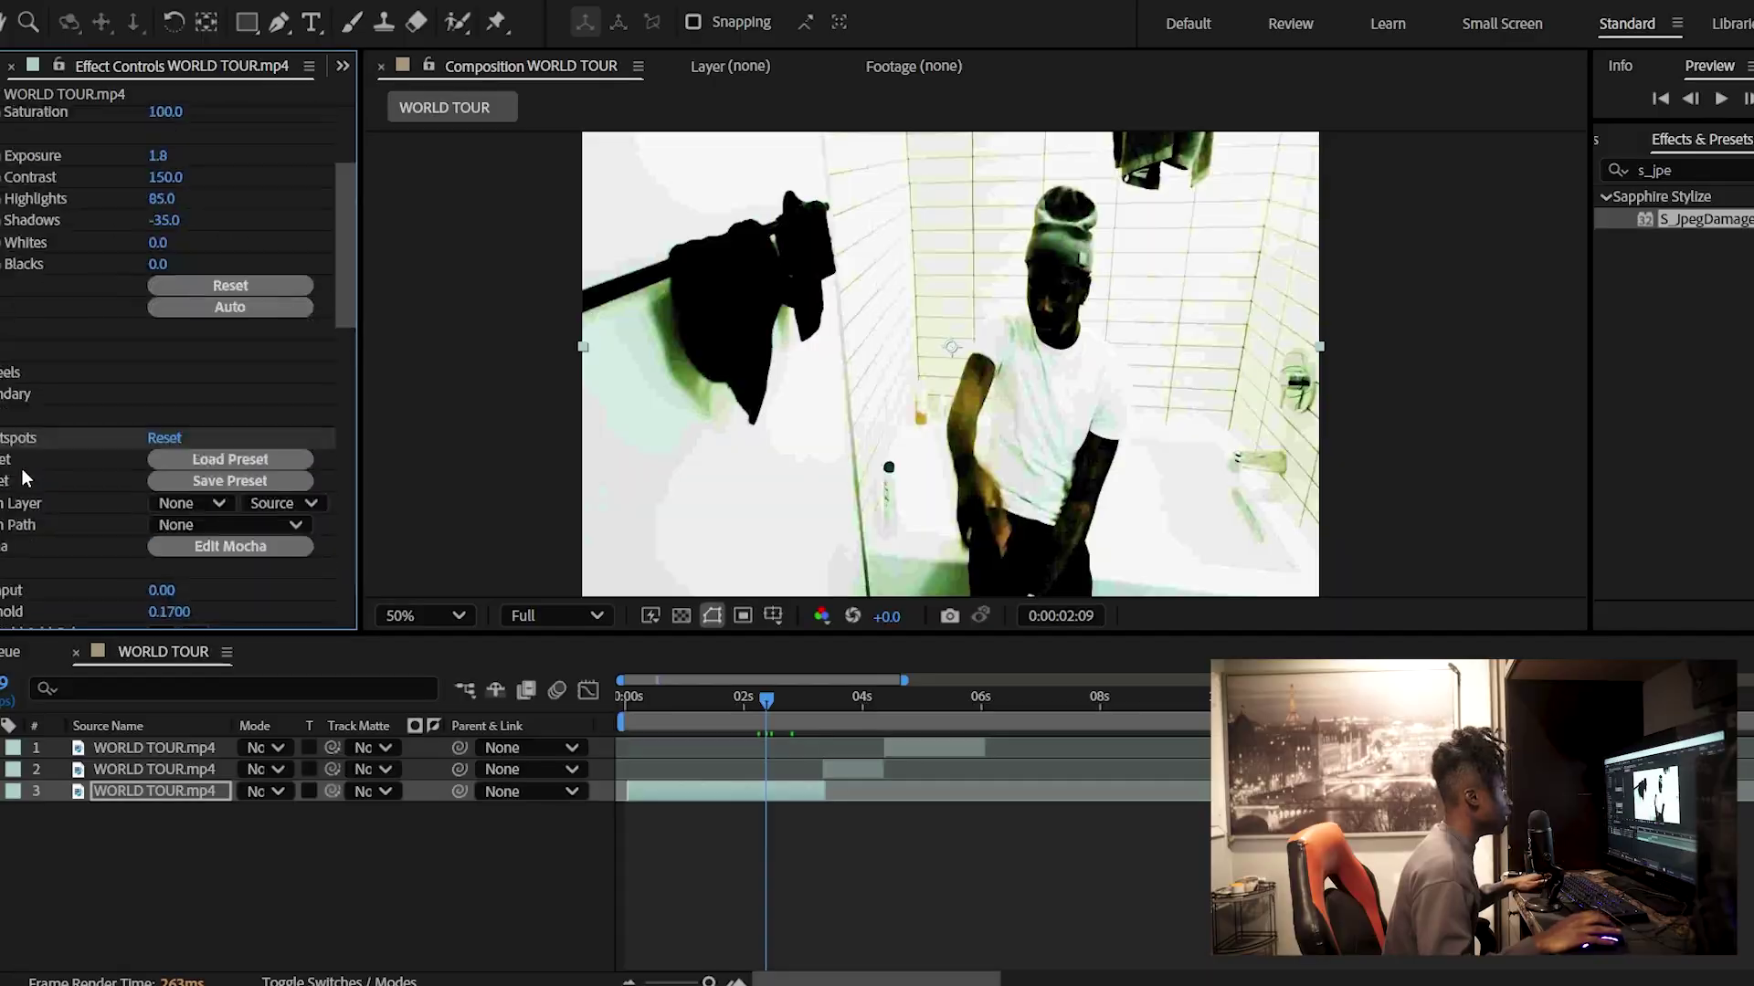
pyautogui.scroll(4, 22, 468)
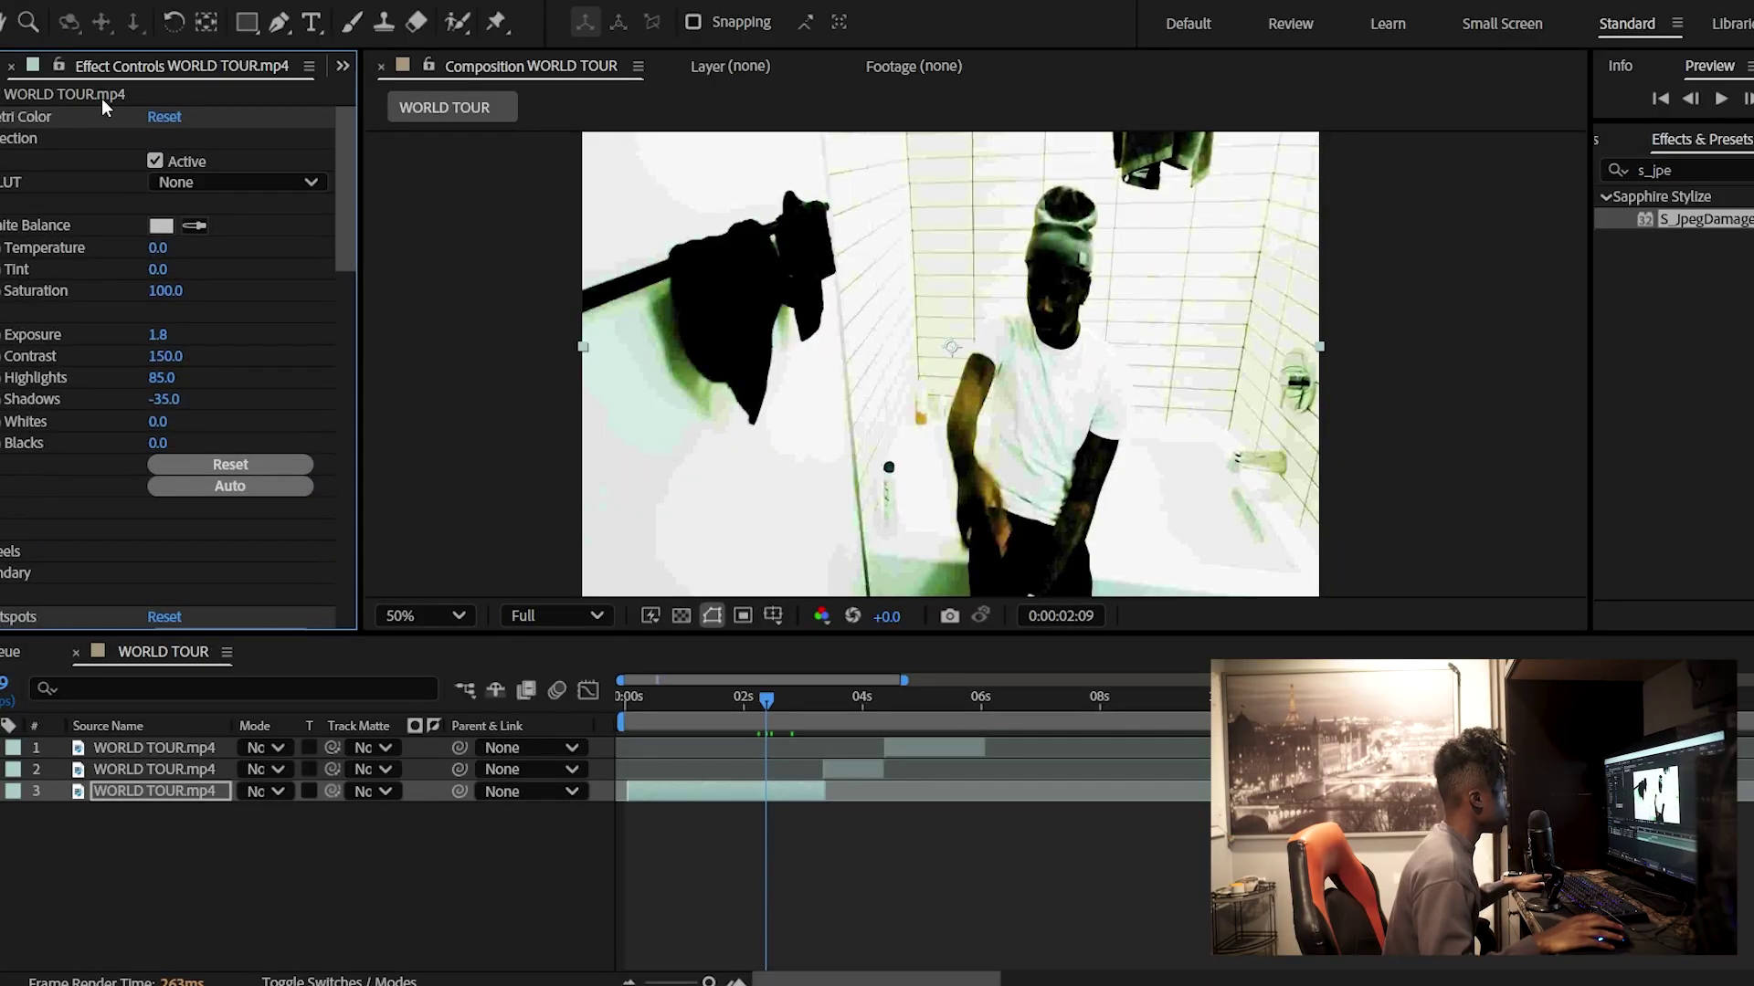
pyautogui.click(53, 115)
pyautogui.click(842, 696)
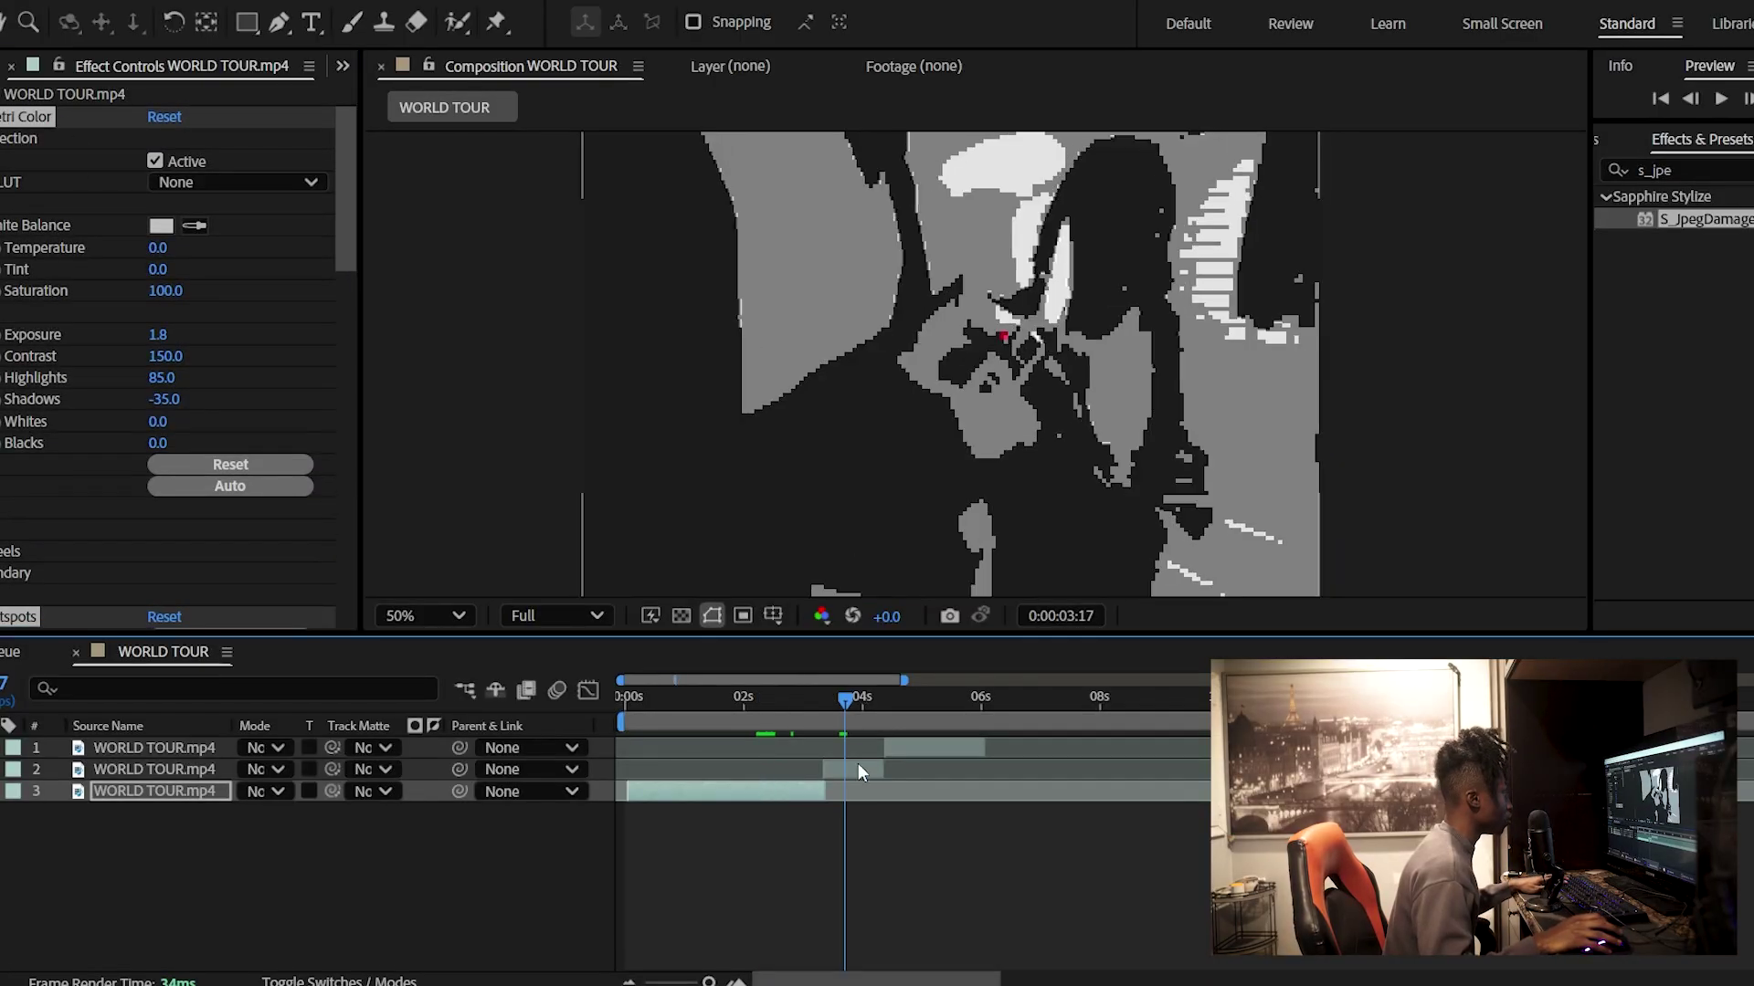
# - Delete the S_JpegDamage effect from the second clip
pyautogui.click(859, 770)
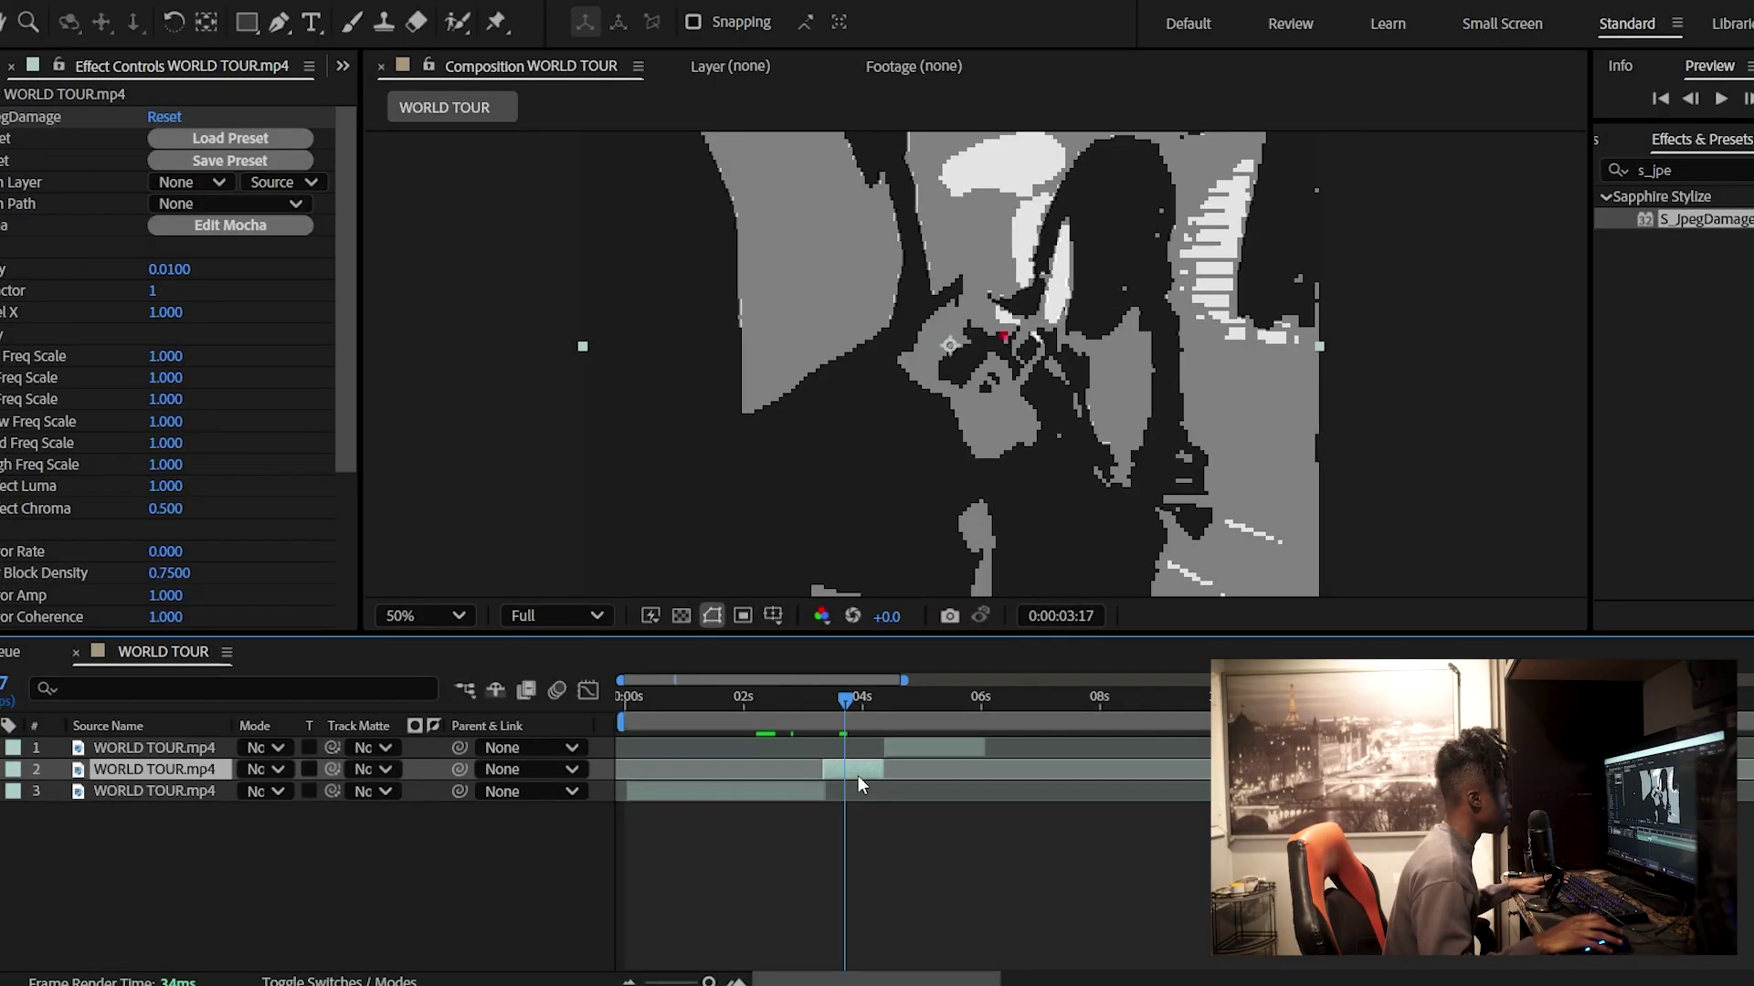
pyautogui.click(37, 124)
pyautogui.press('Delete')
pyautogui.click(919, 747)
# - Lower the top clip's Lumetri Exposure to 1.0 and review frames around 0:00:04:19
pyautogui.click(934, 700)
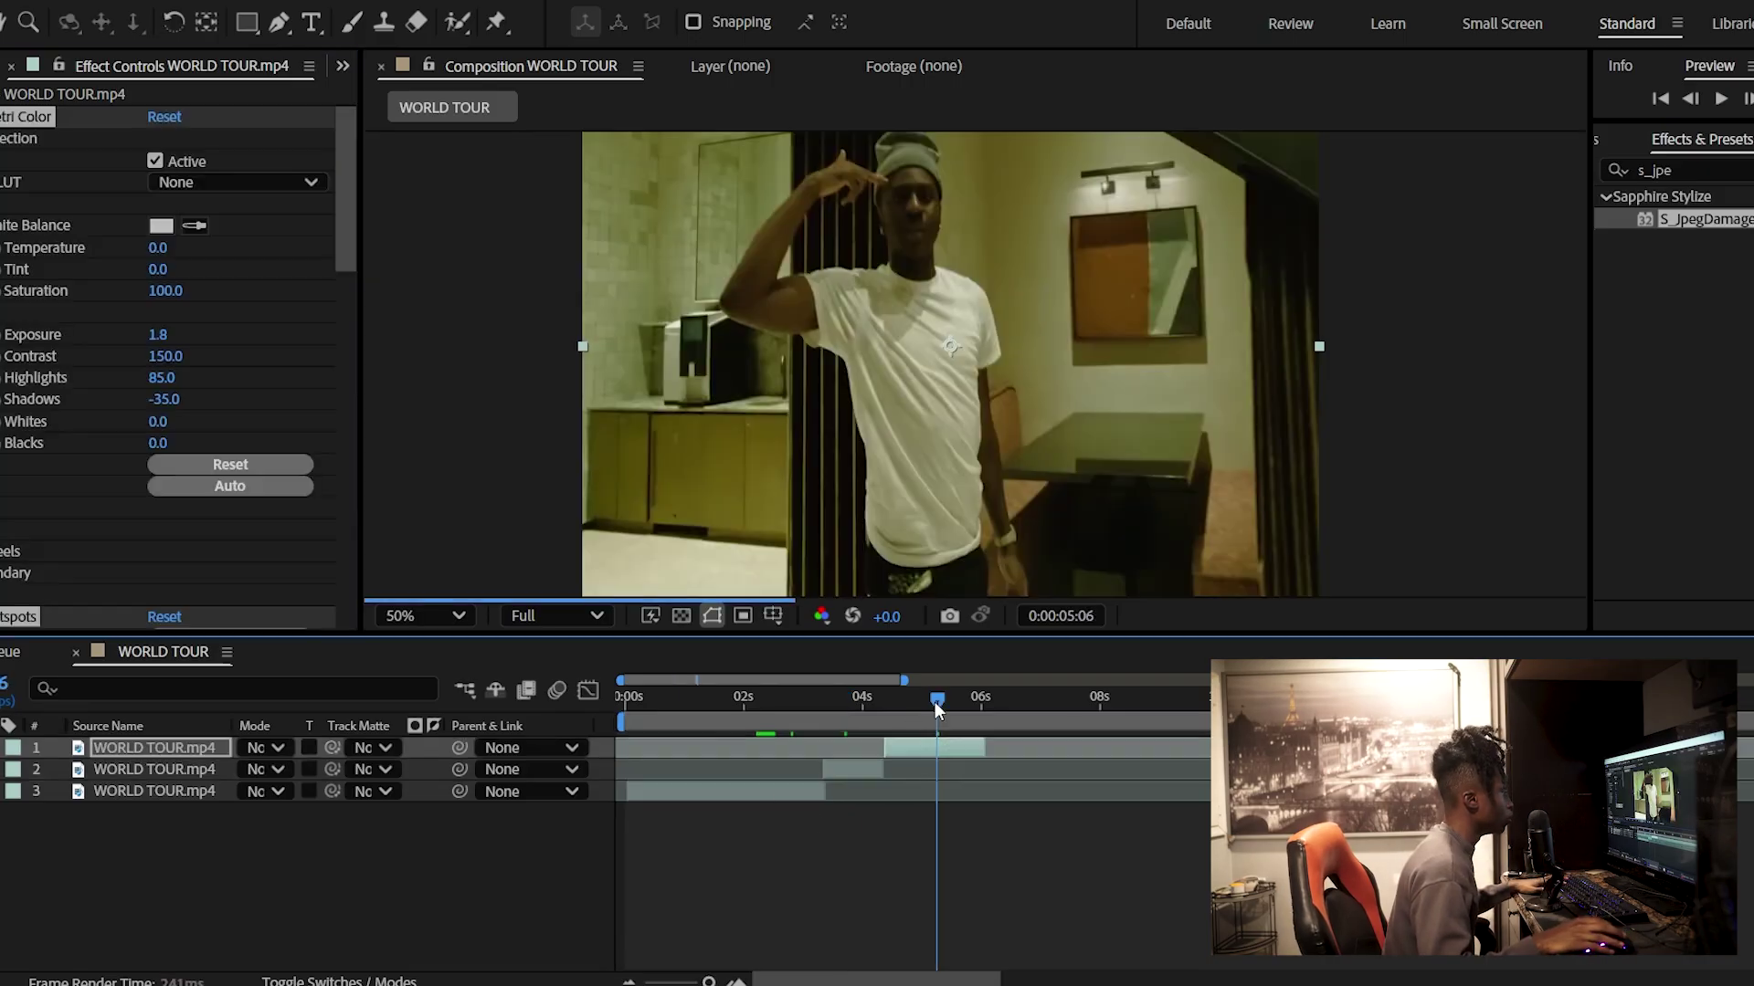
pyautogui.moveTo(938, 699); pyautogui.dragTo(909, 700)
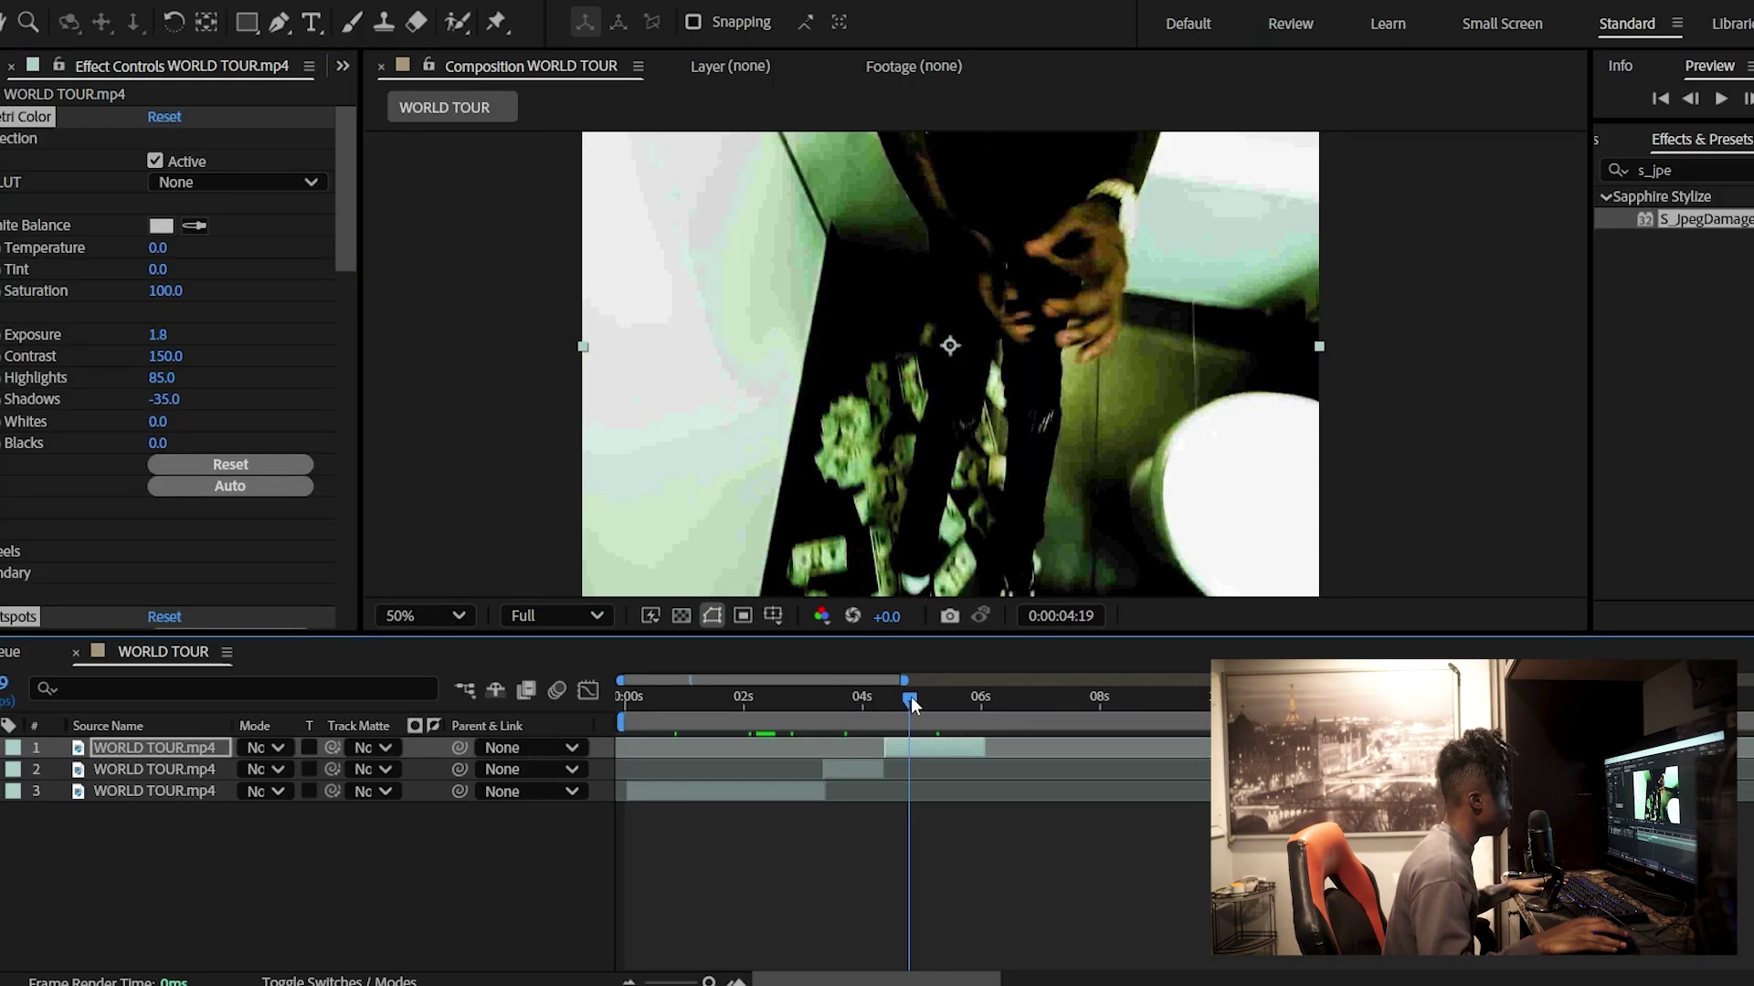
pyautogui.click(431, 383)
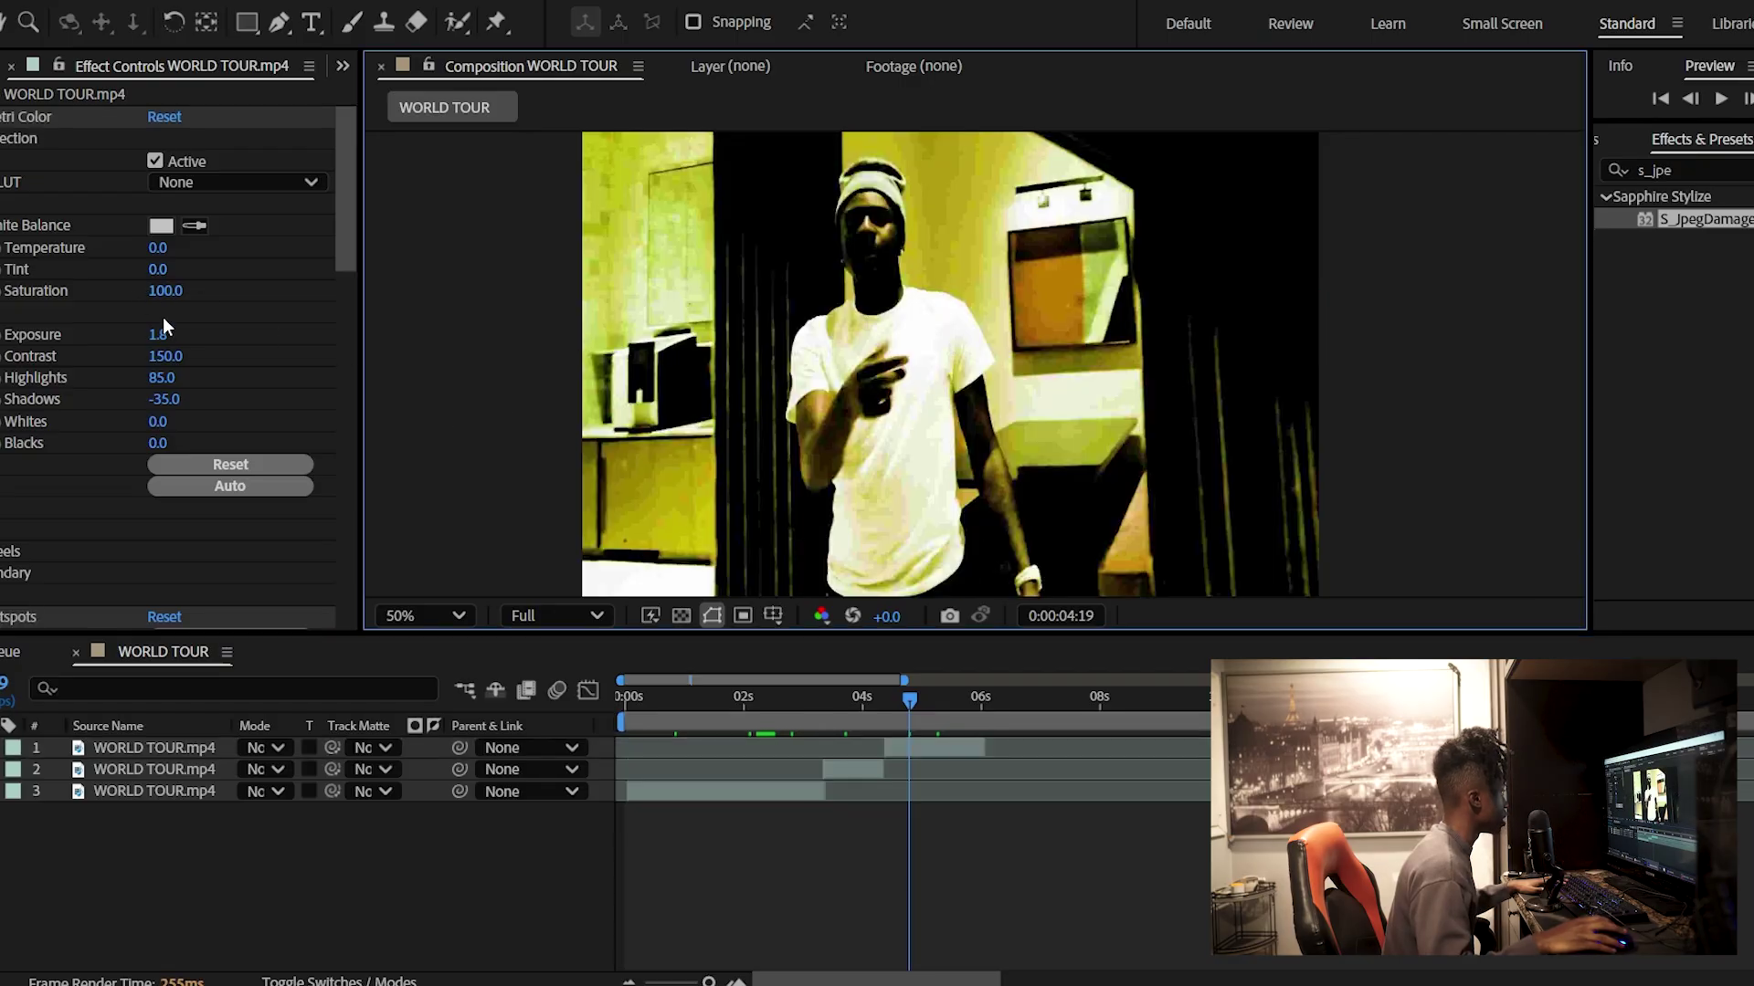
pyautogui.moveTo(153, 330)
pyautogui.mouseDown()
pyautogui.moveTo(191, 336)
pyautogui.moveTo(173, 336)
pyautogui.mouseUp()
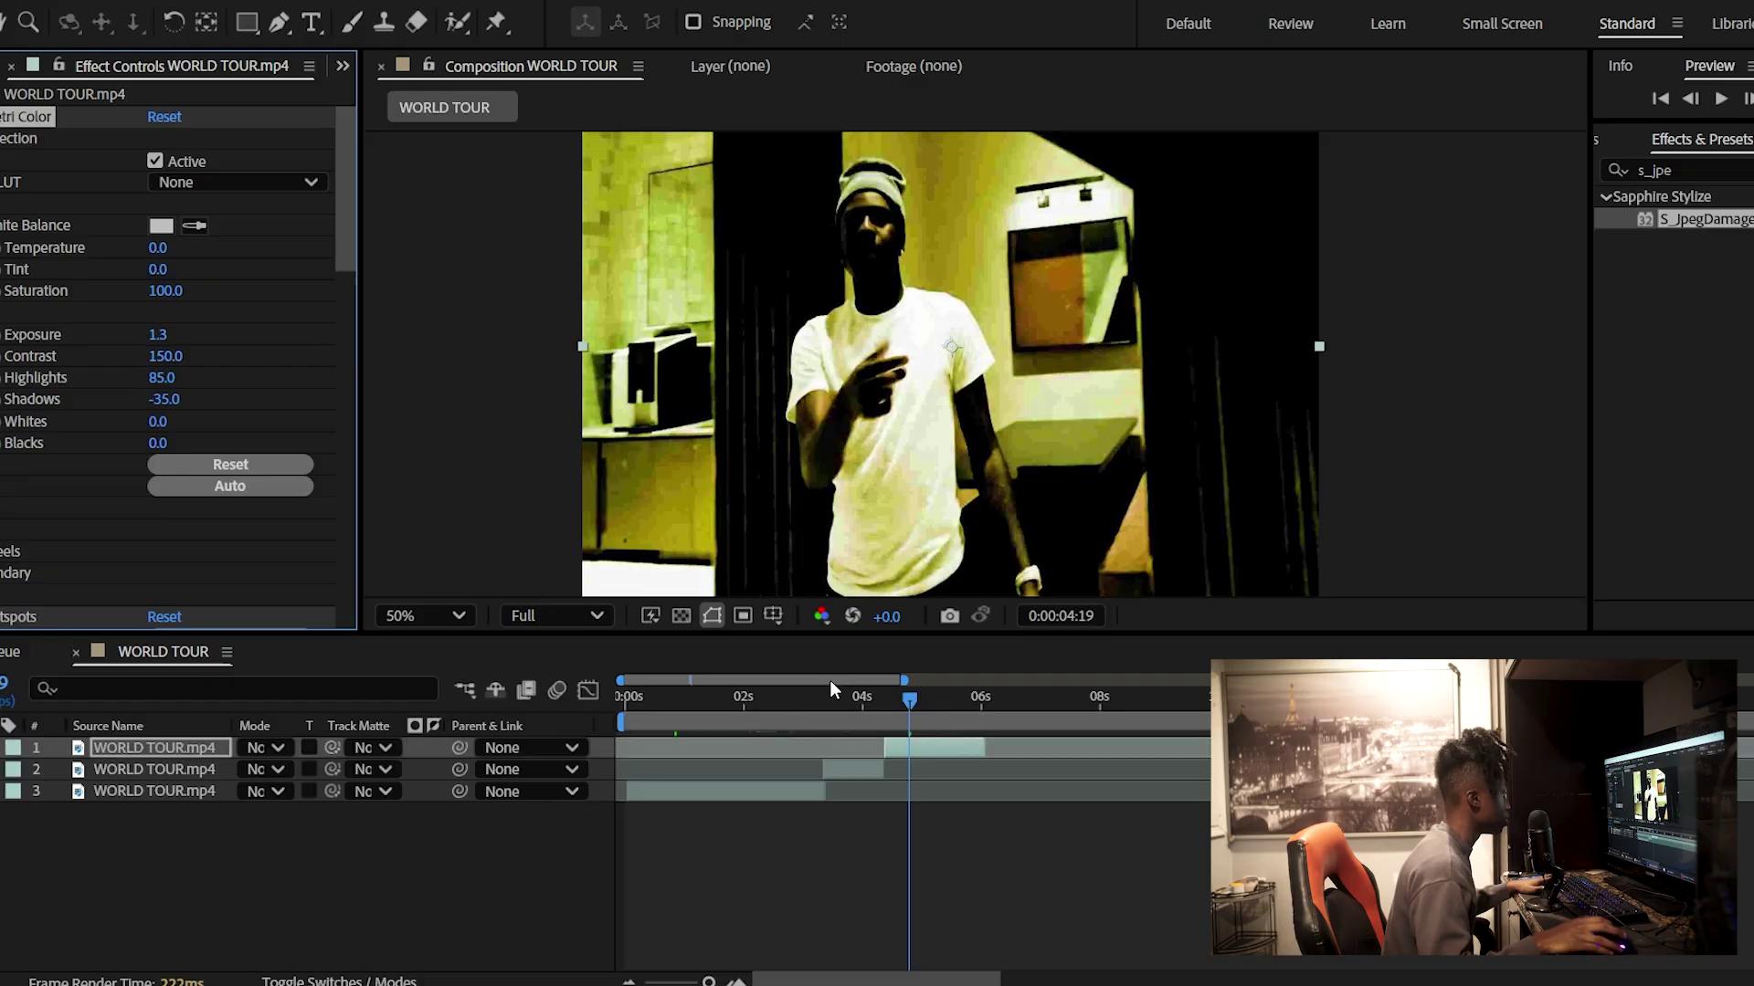
pyautogui.click(851, 703)
pyautogui.click(863, 769)
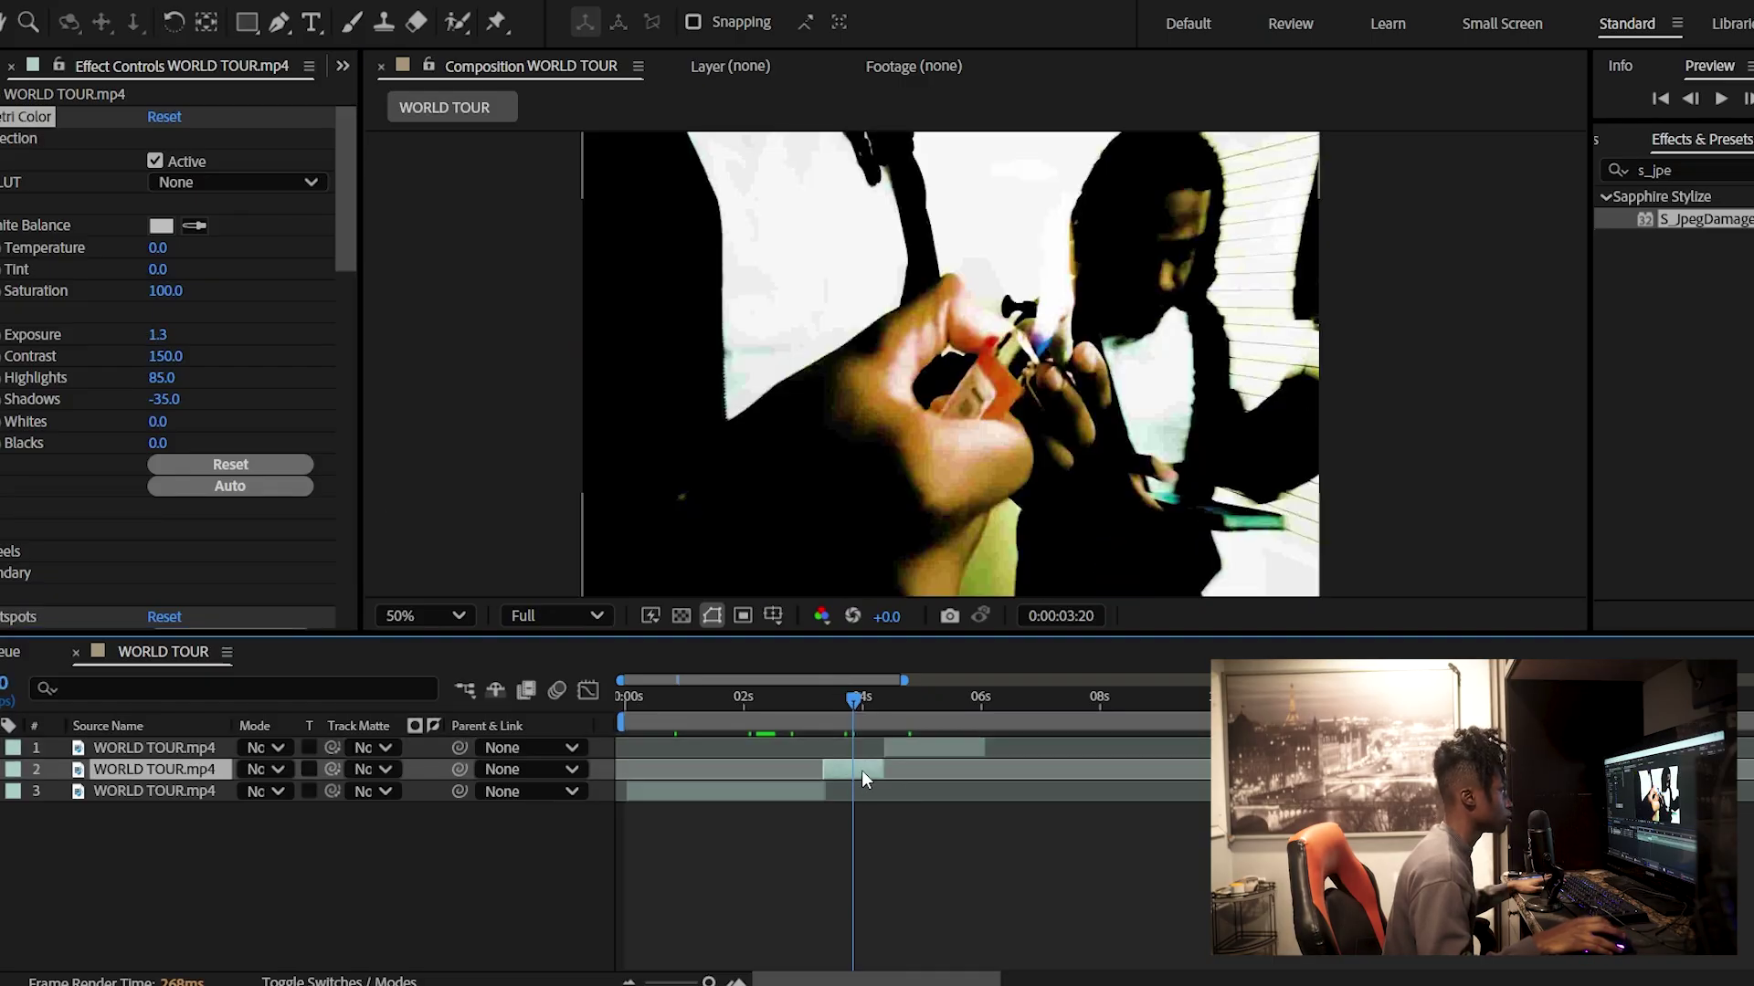
pyautogui.click(670, 699)
pyautogui.click(310, 22)
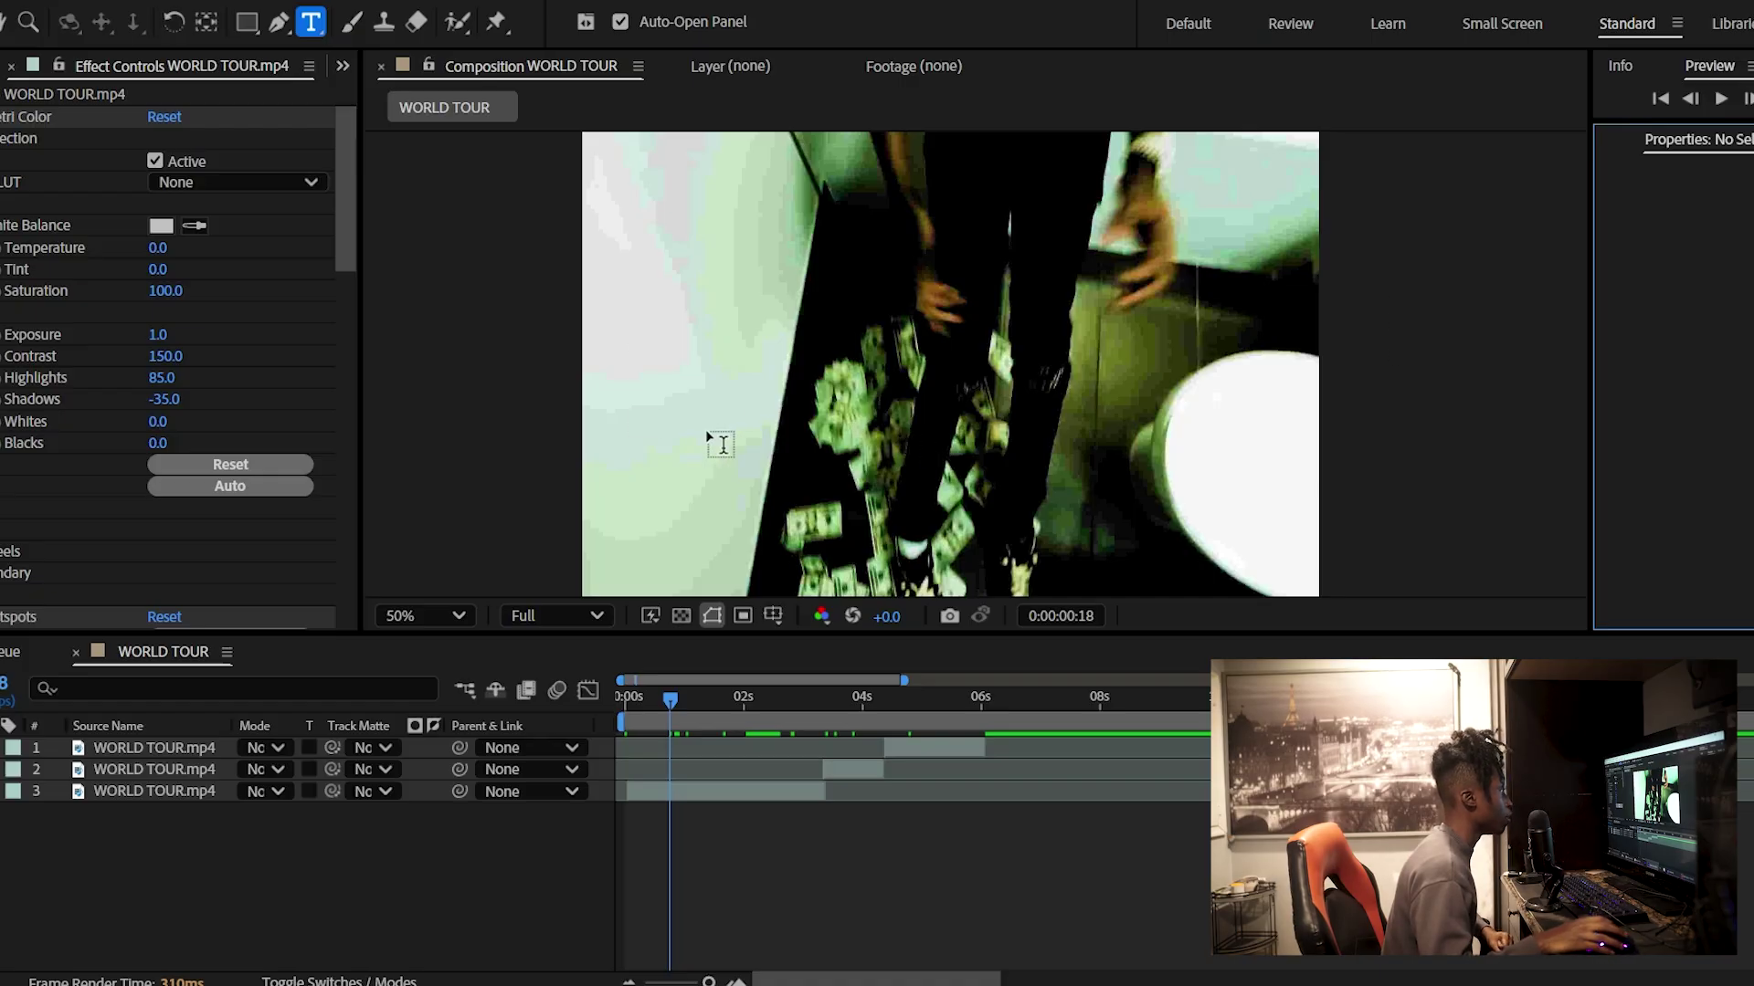
# - Start a text layer at the lower left in Kabel Book at 36.1 px
pyautogui.click(673, 520)
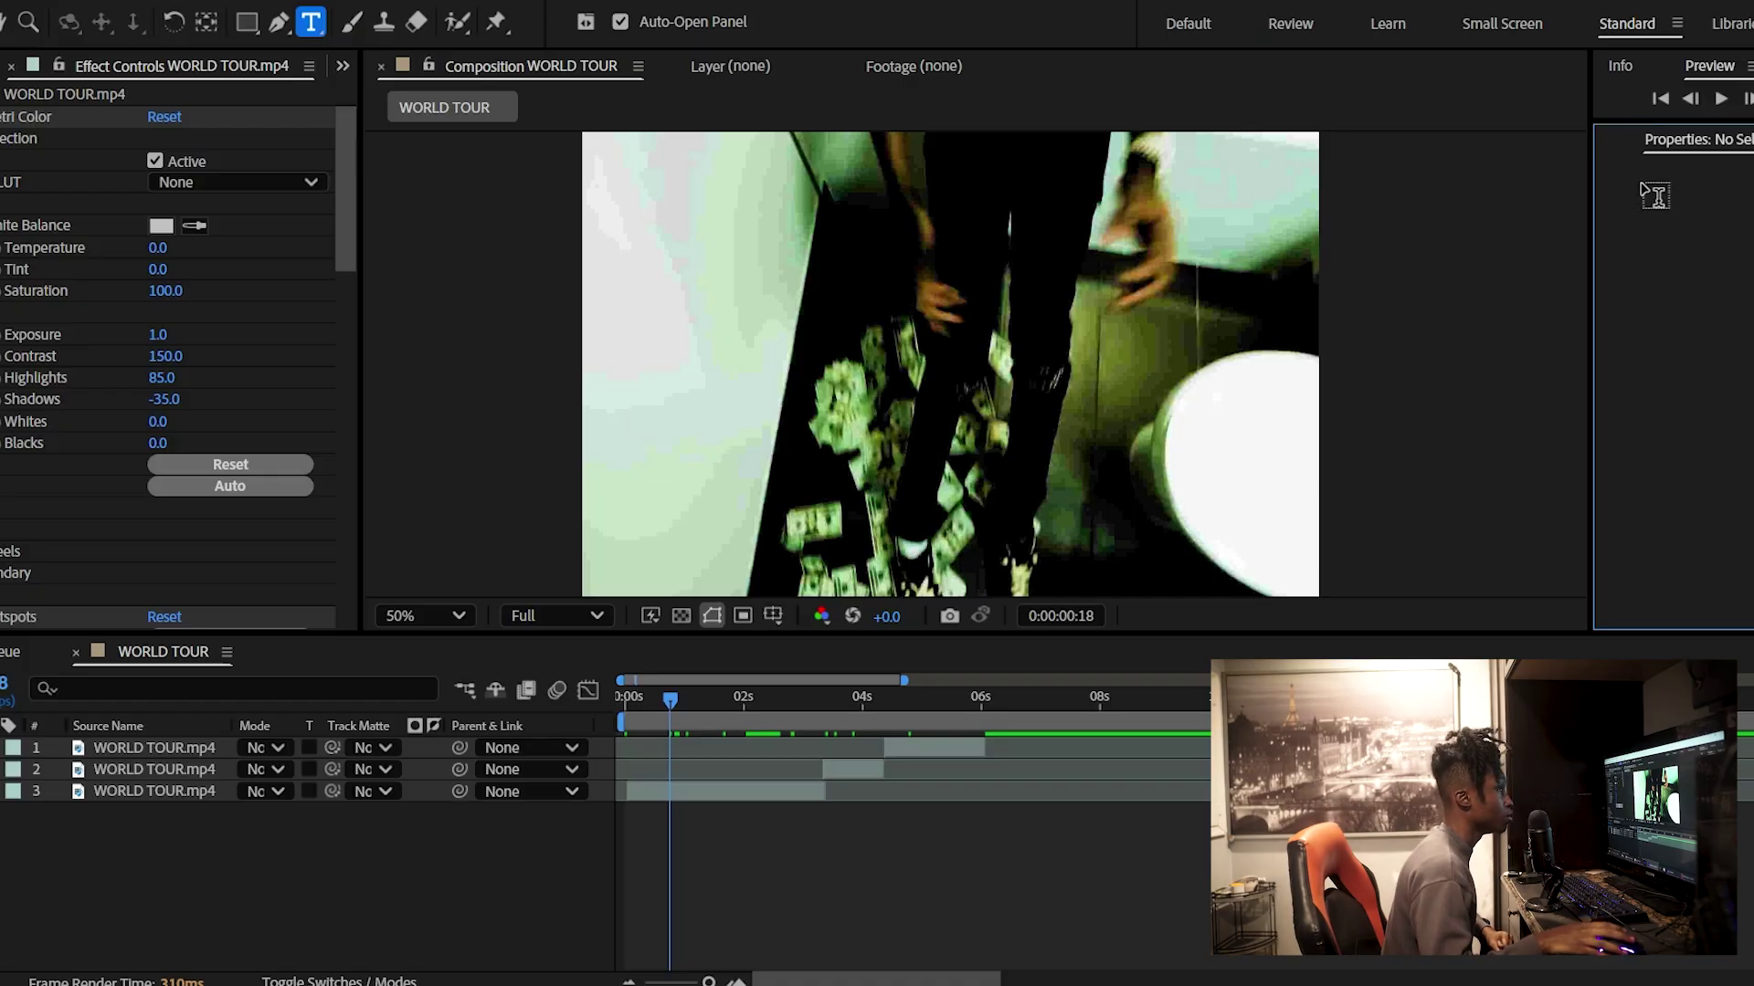
pyautogui.click(1711, 379)
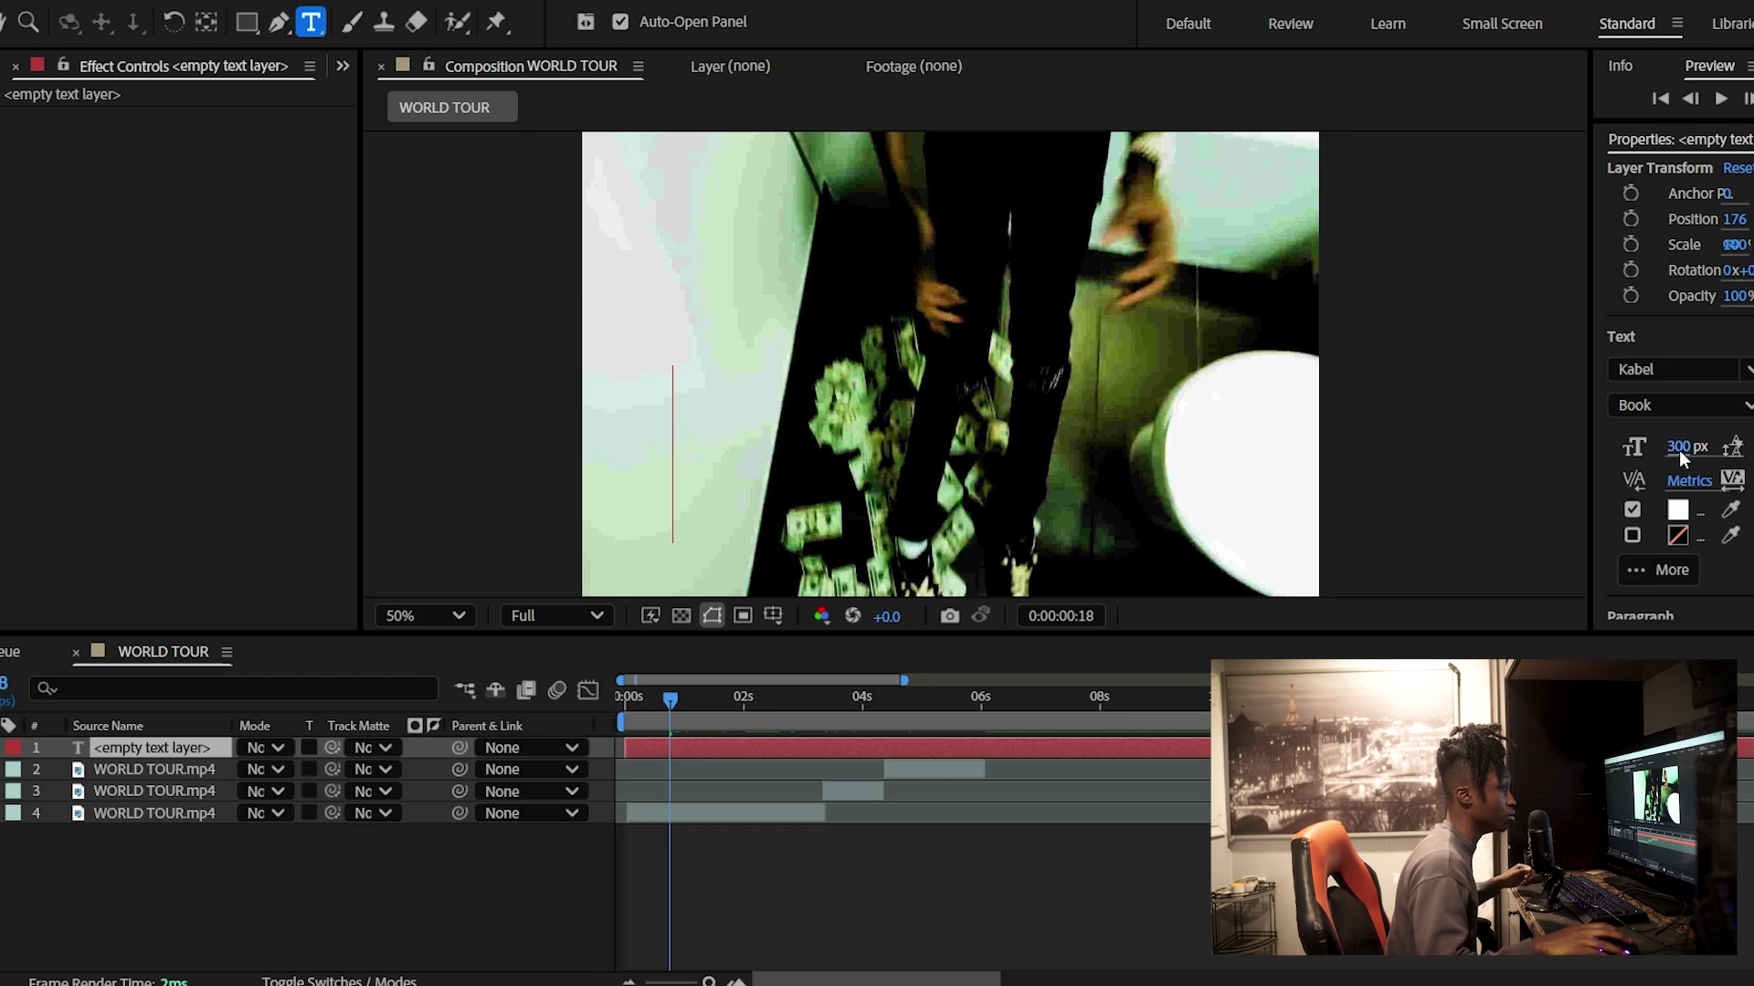
pyautogui.moveTo(1679, 451); pyautogui.dragTo(1264, 423)
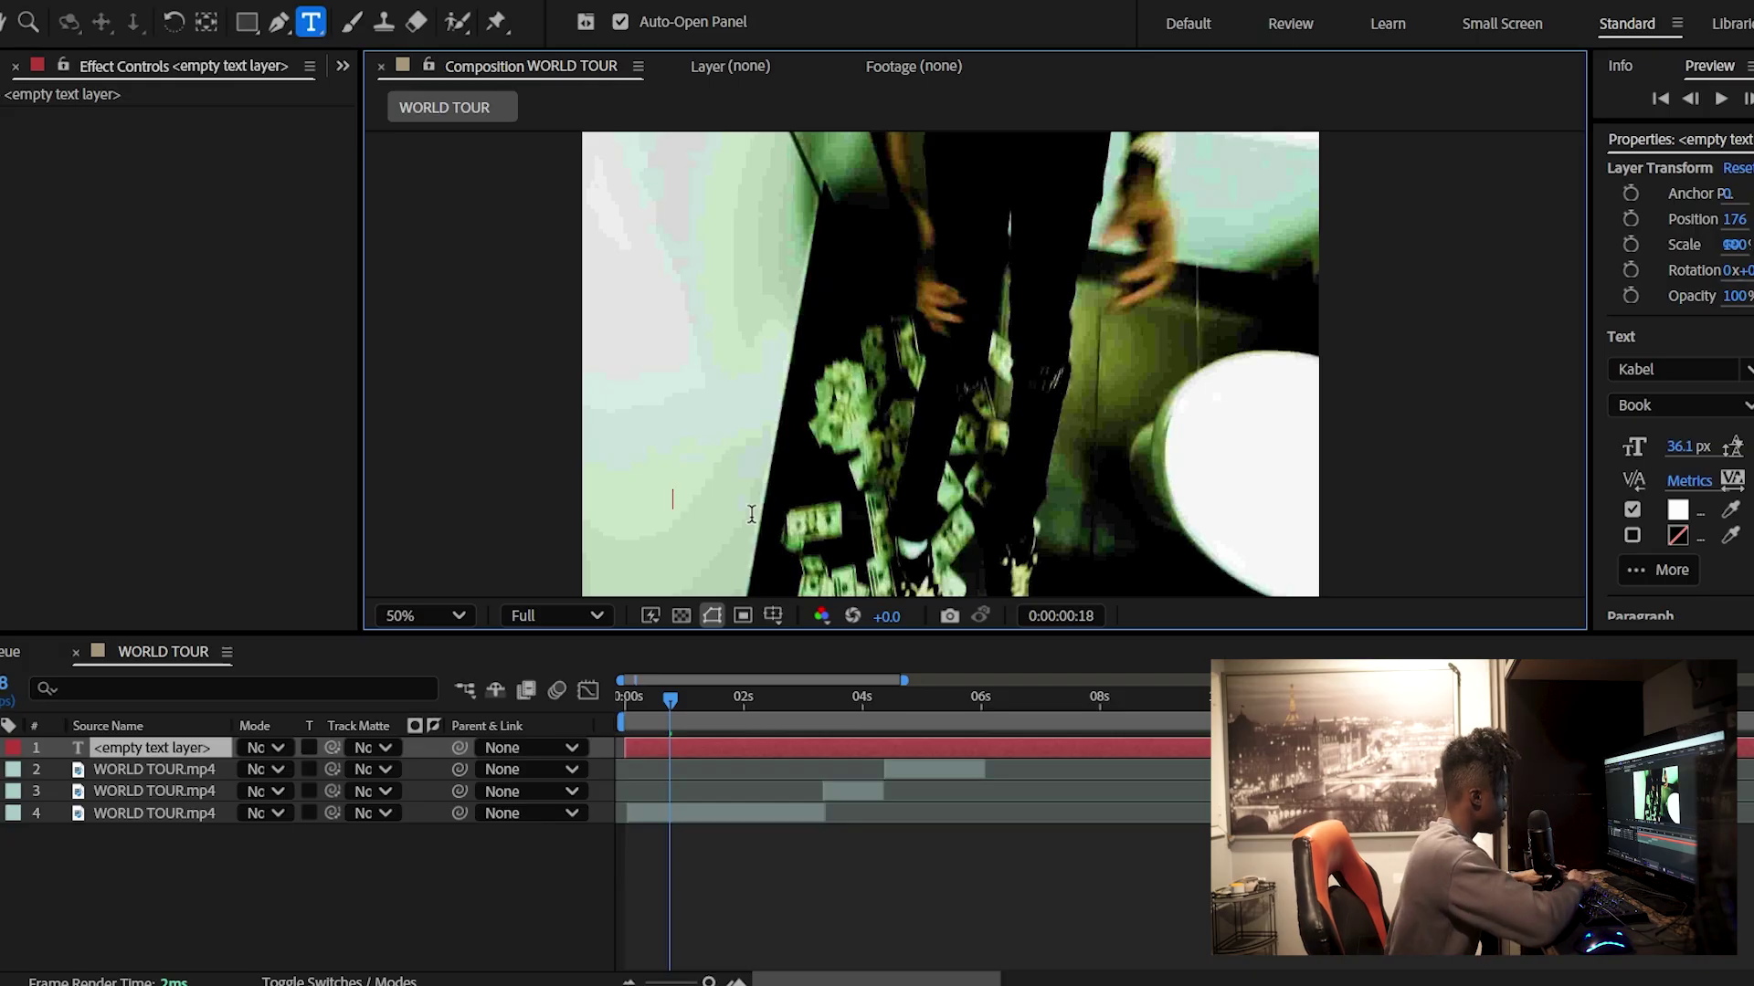
# - Type the credits (artist's name, WORLD TOUR, STILL HERE, STRIKERRADIO) and left-align them
pyautogui.write('ja')
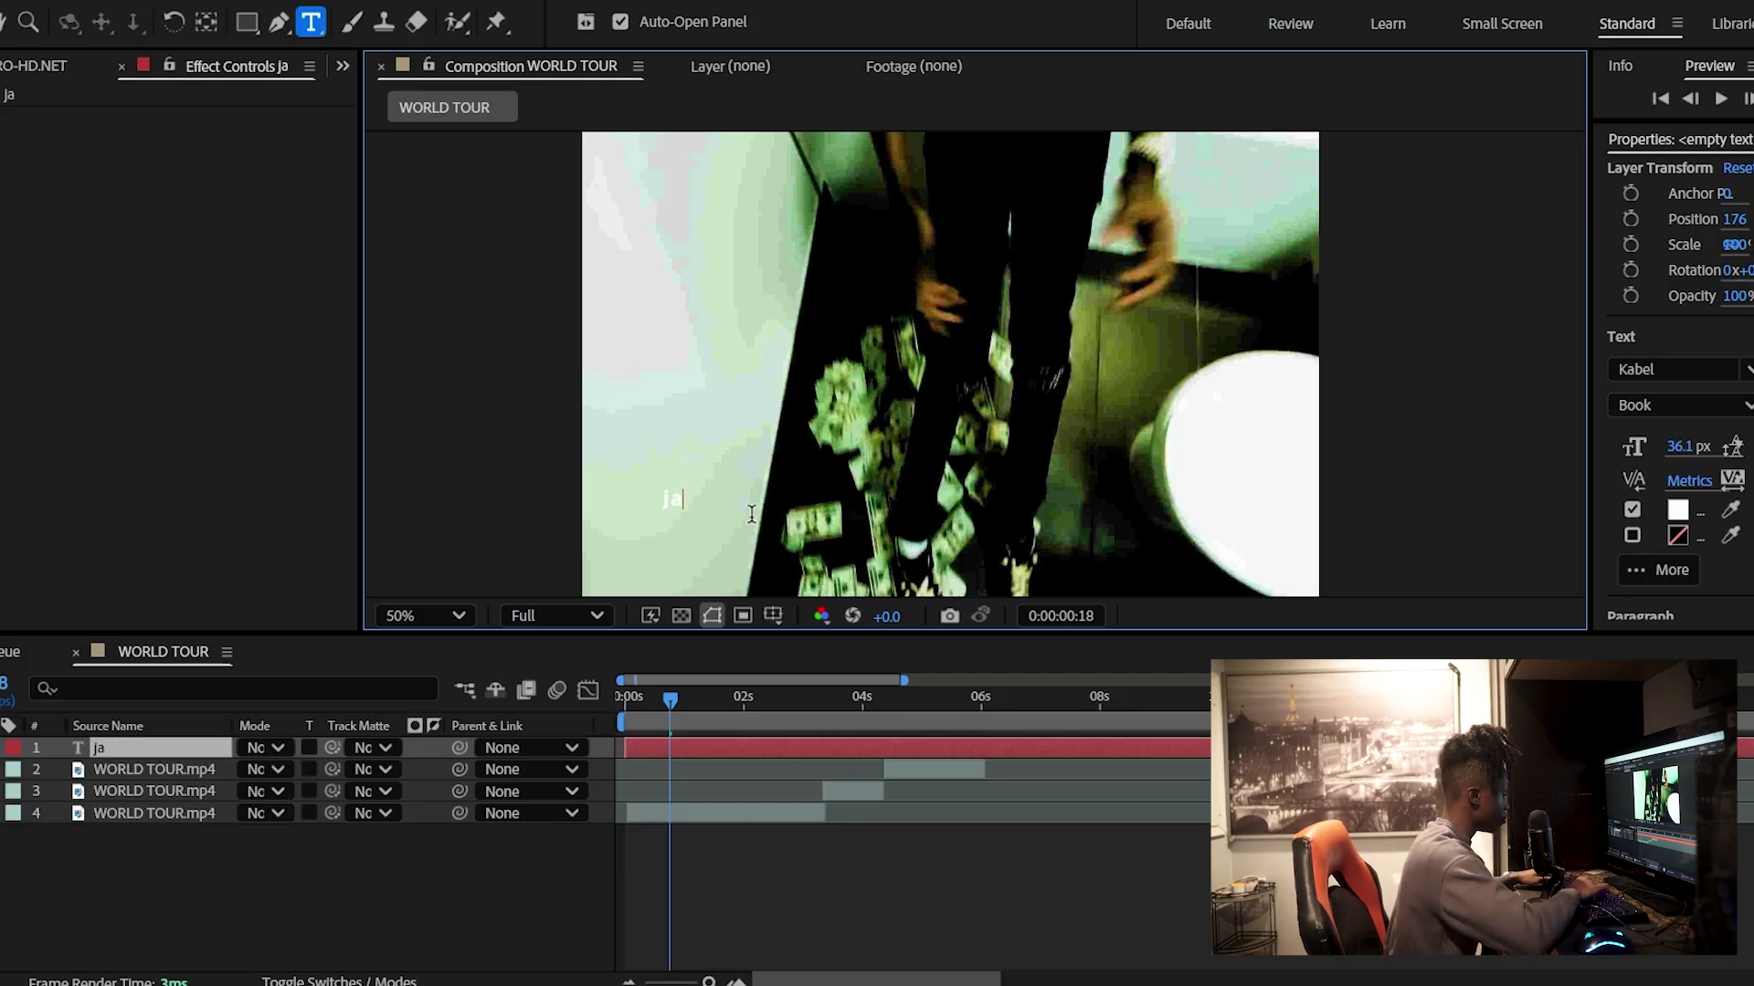
pyautogui.press('BackSpace')
pyautogui.press('BackSpace')
pyautogui.write('JAEYCHINO WORLD TOUR S')
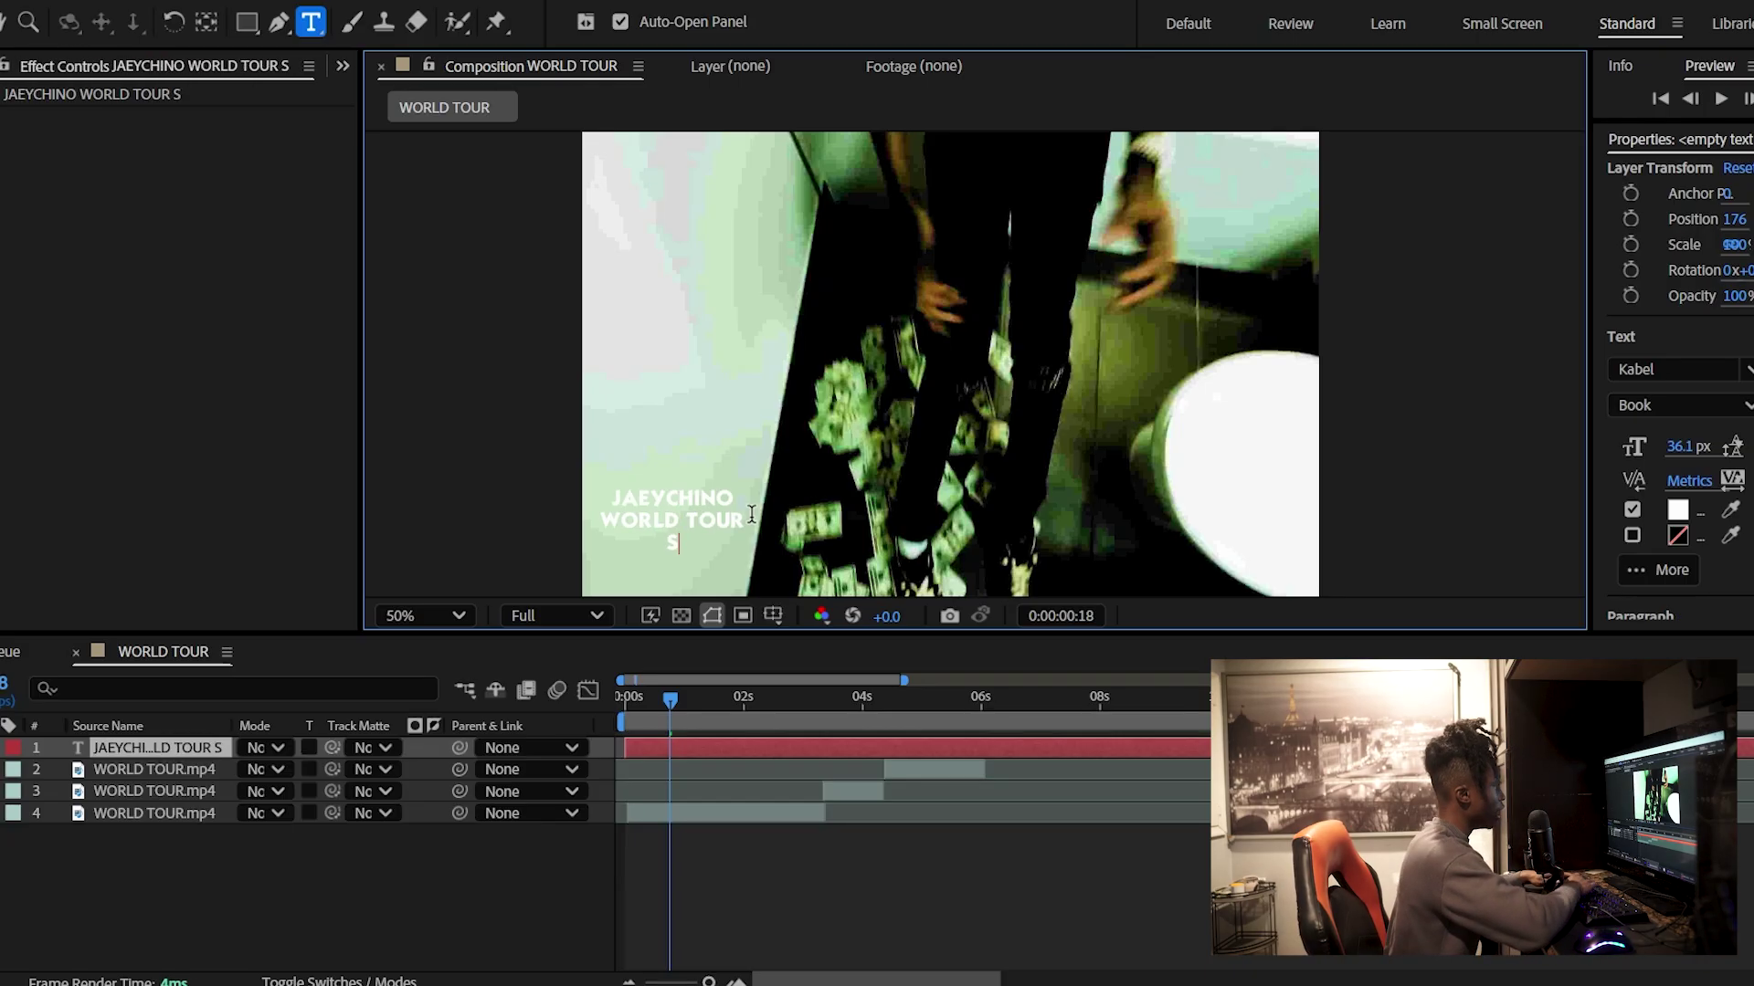
pyautogui.write('TILL HERE STRIKERRADIO')
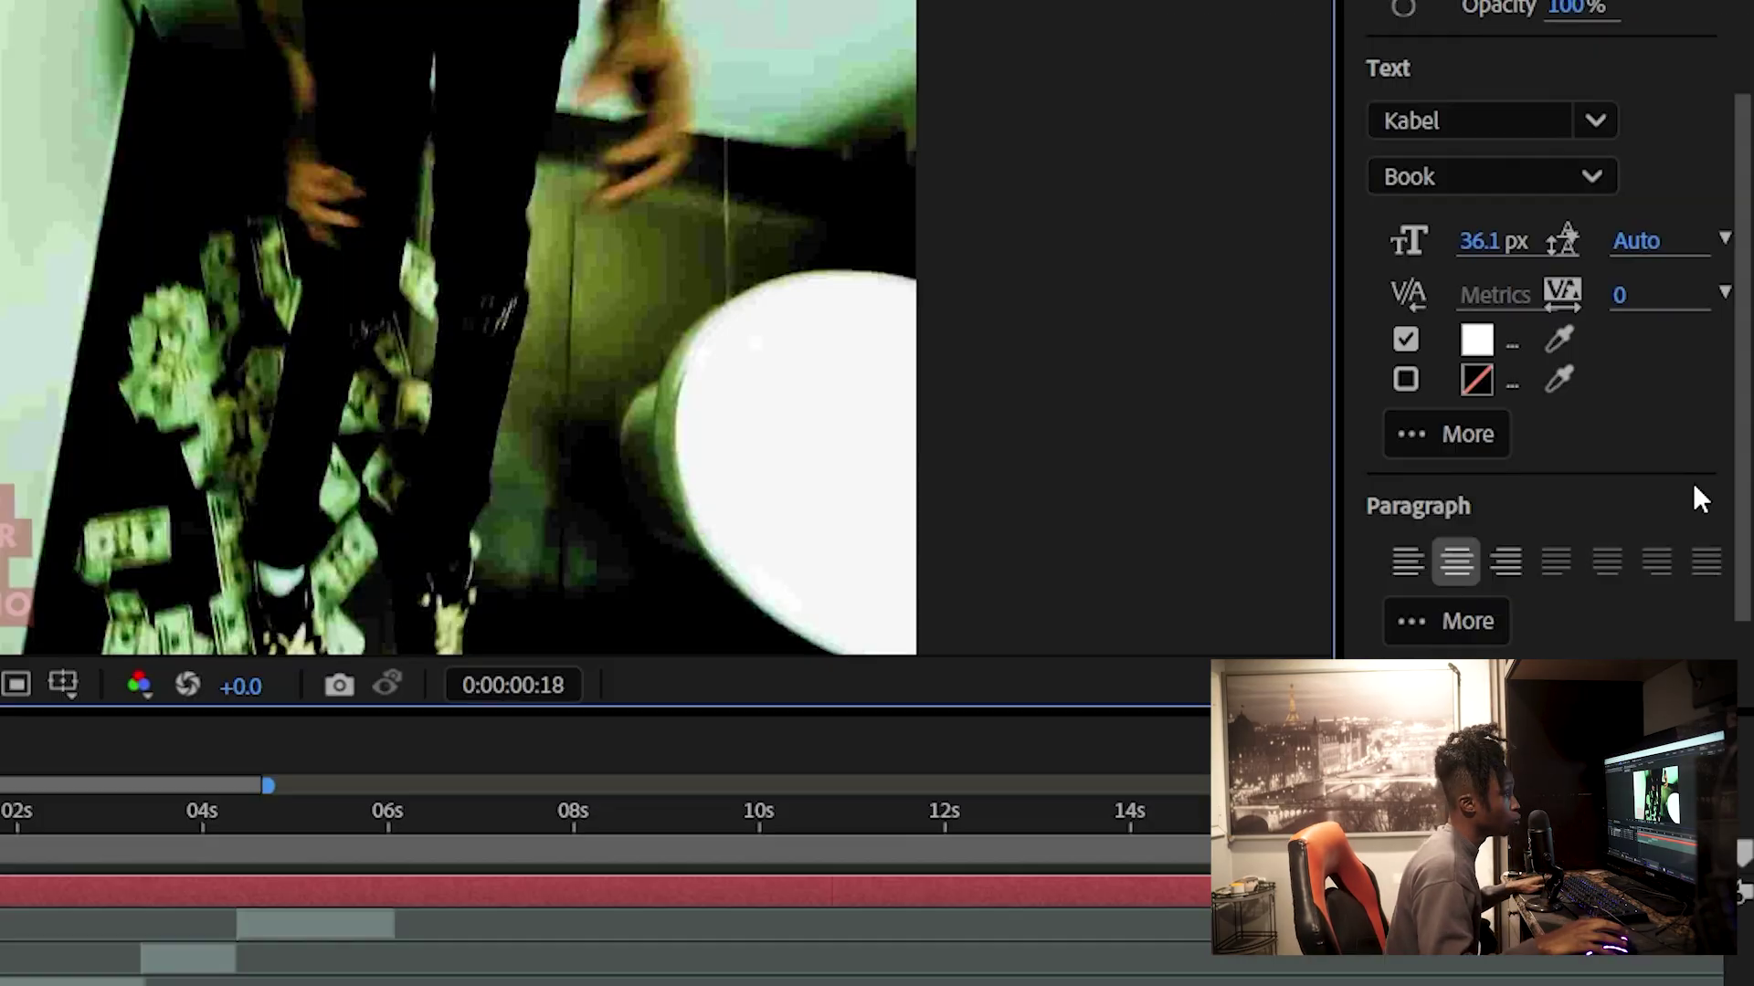
pyautogui.scroll(-1, 1652, 497)
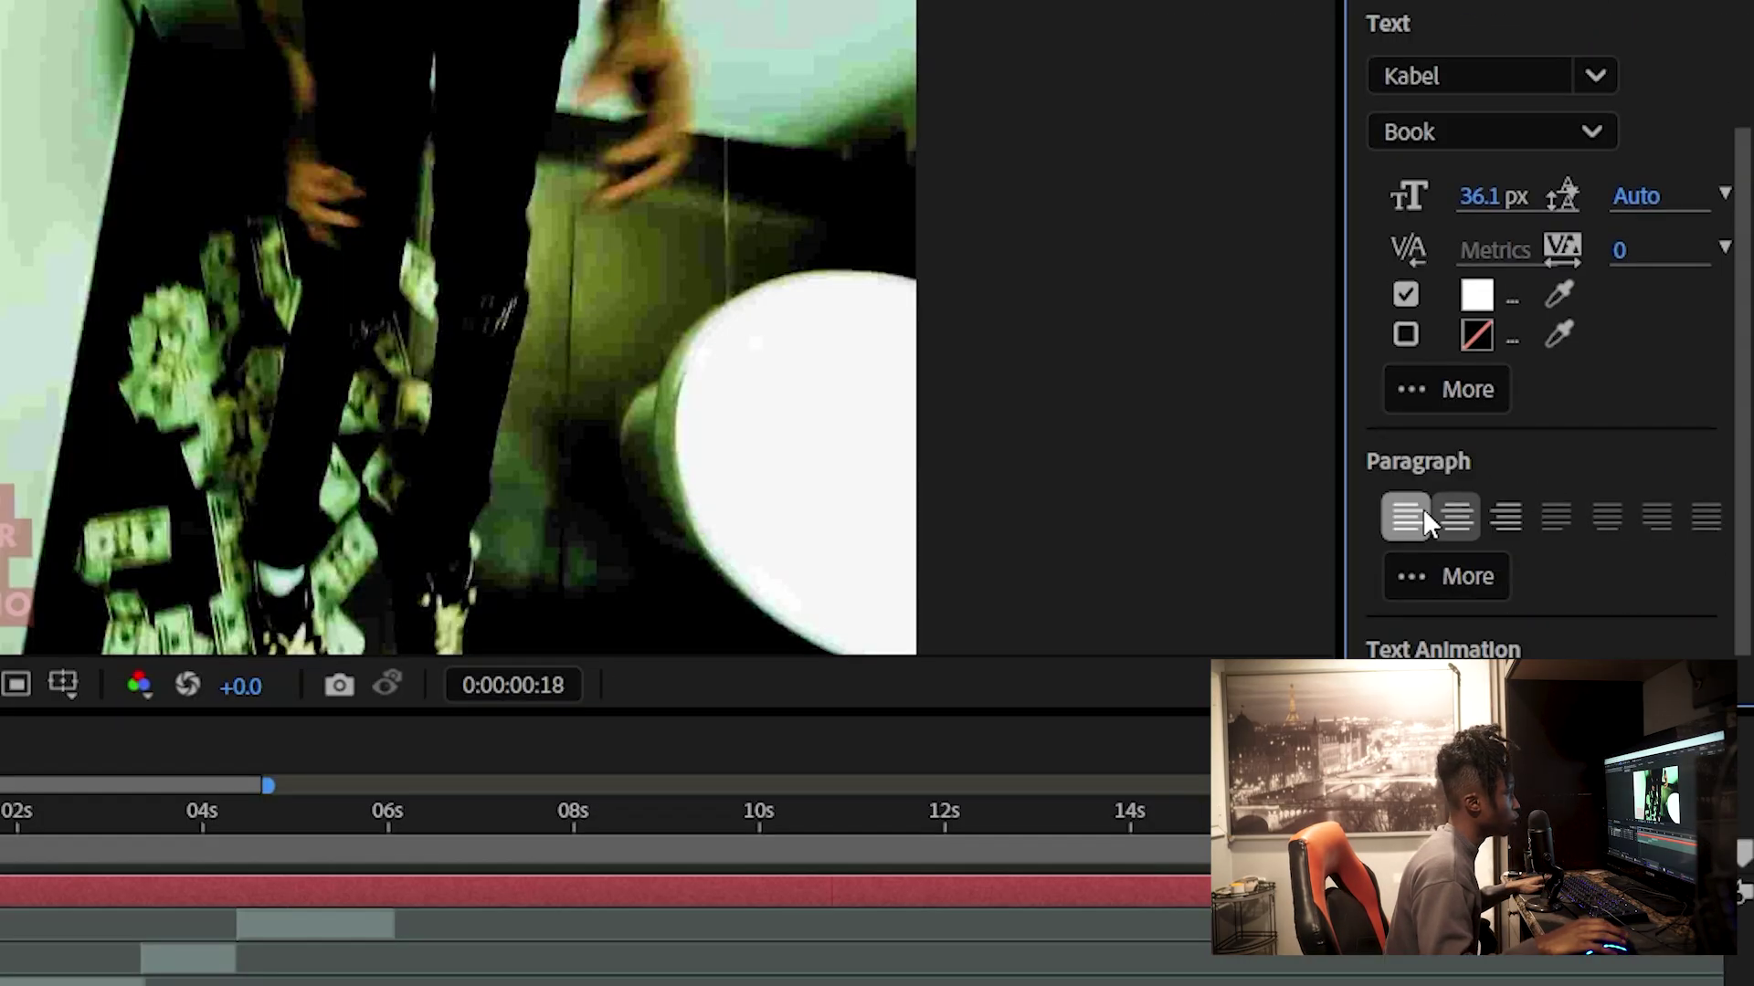
pyautogui.click(1630, 507)
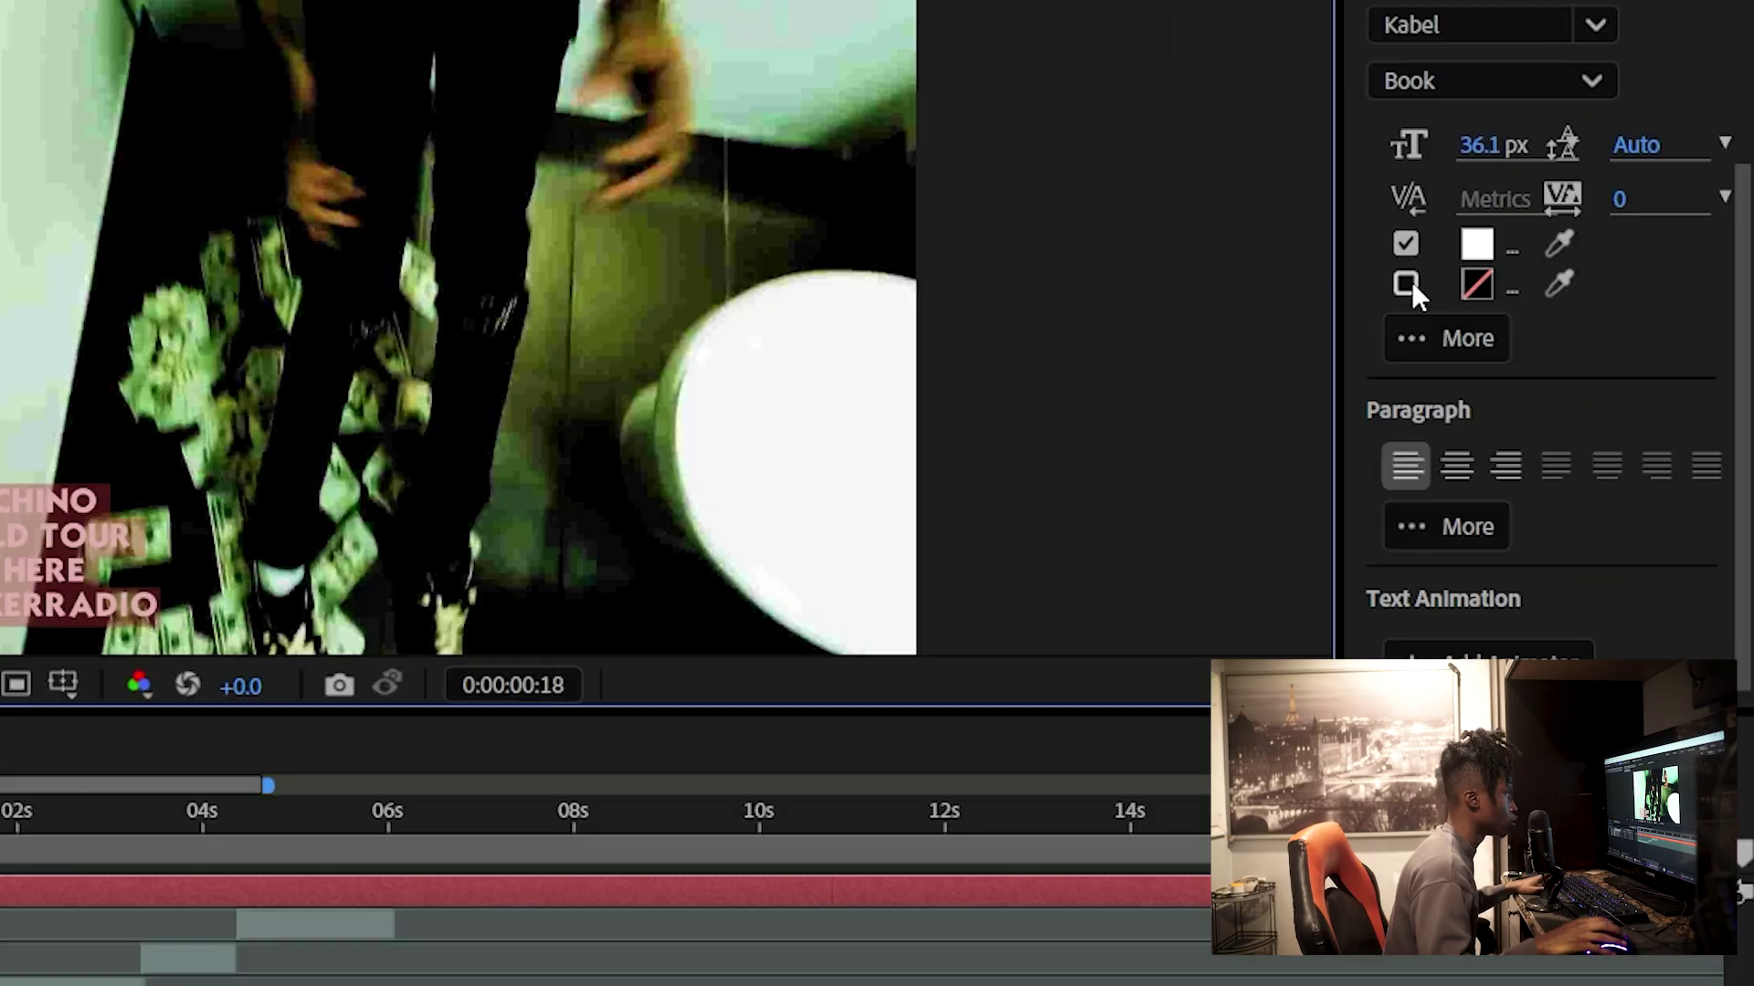
# - Give the credits text a 2 px black stroke and reselect the text layer
pyautogui.click(1636, 359)
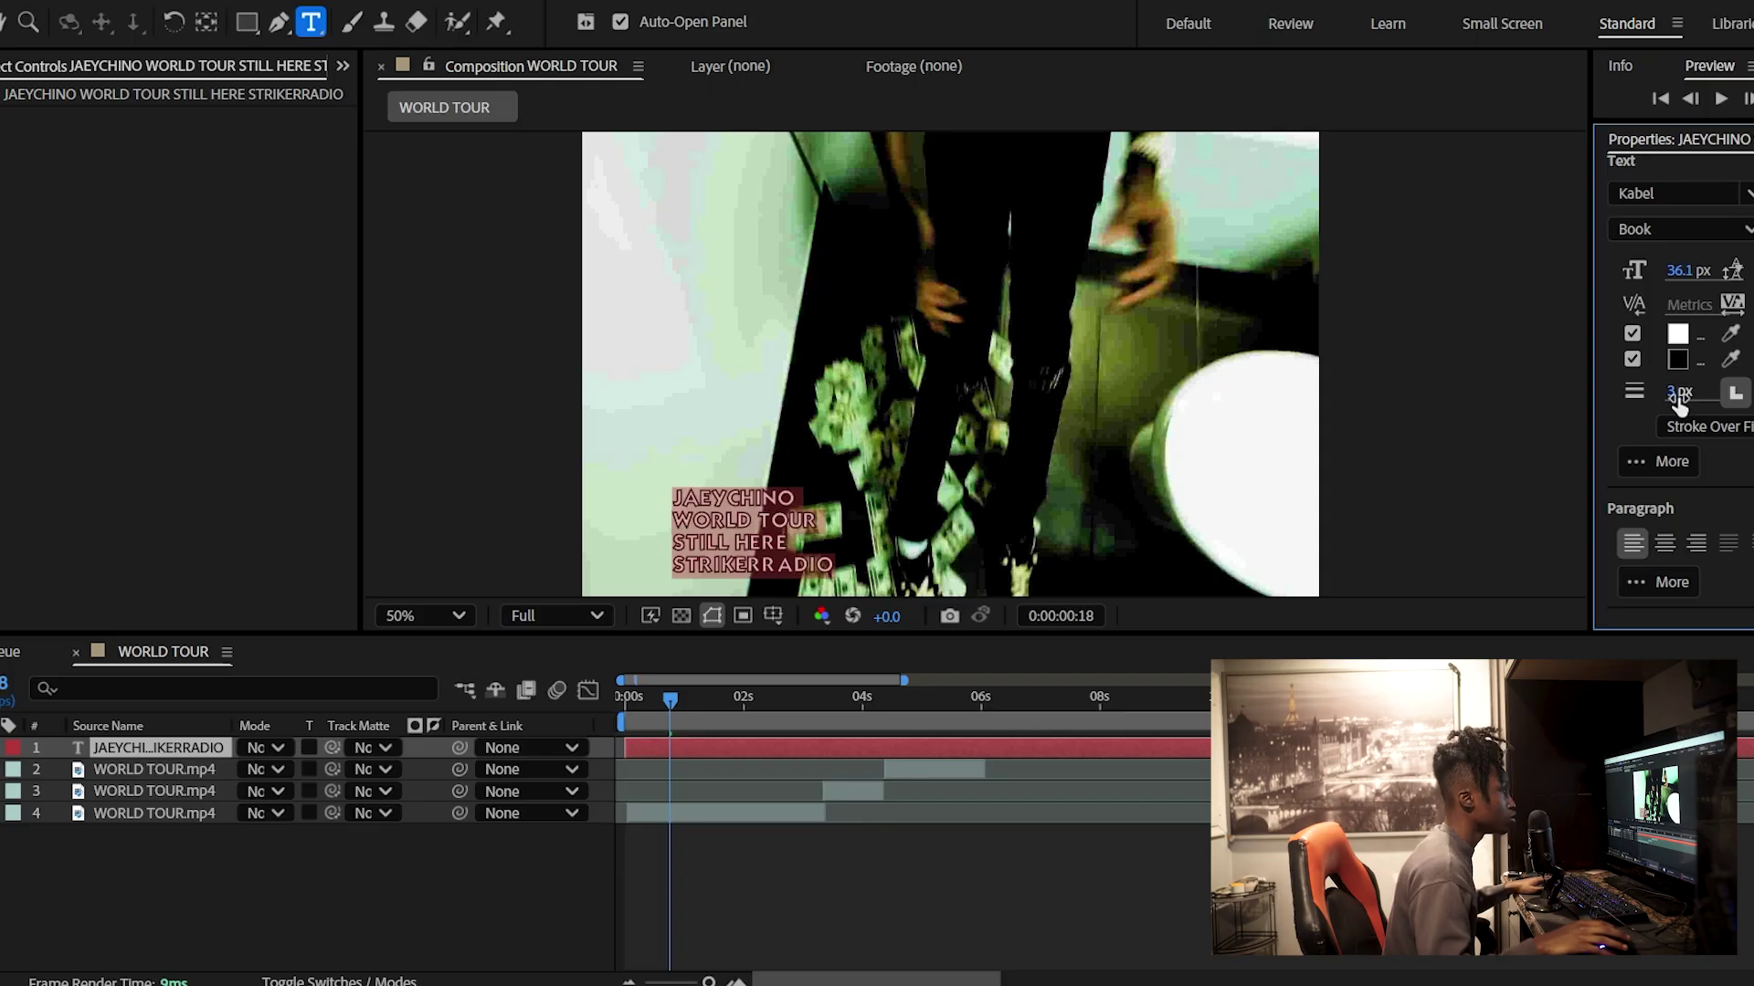
pyautogui.write('2')
pyautogui.press('Return')
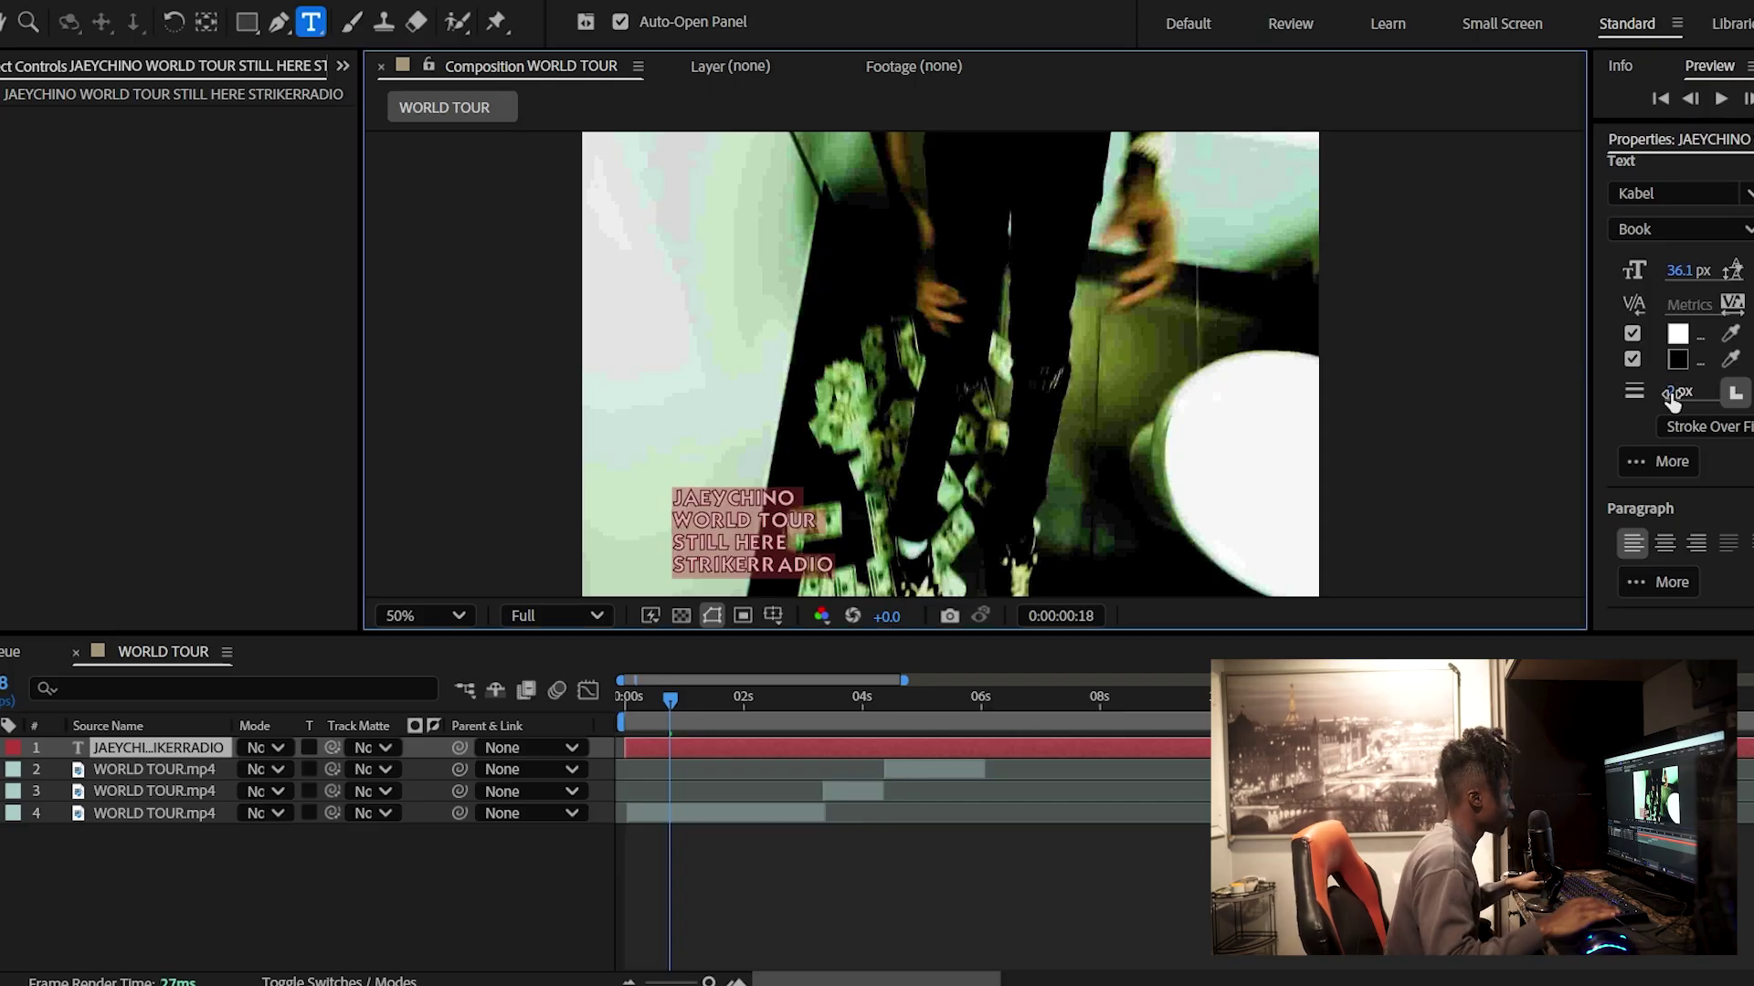
pyautogui.press('v')
pyautogui.hotkey('ctrl', 'shift', 'a')
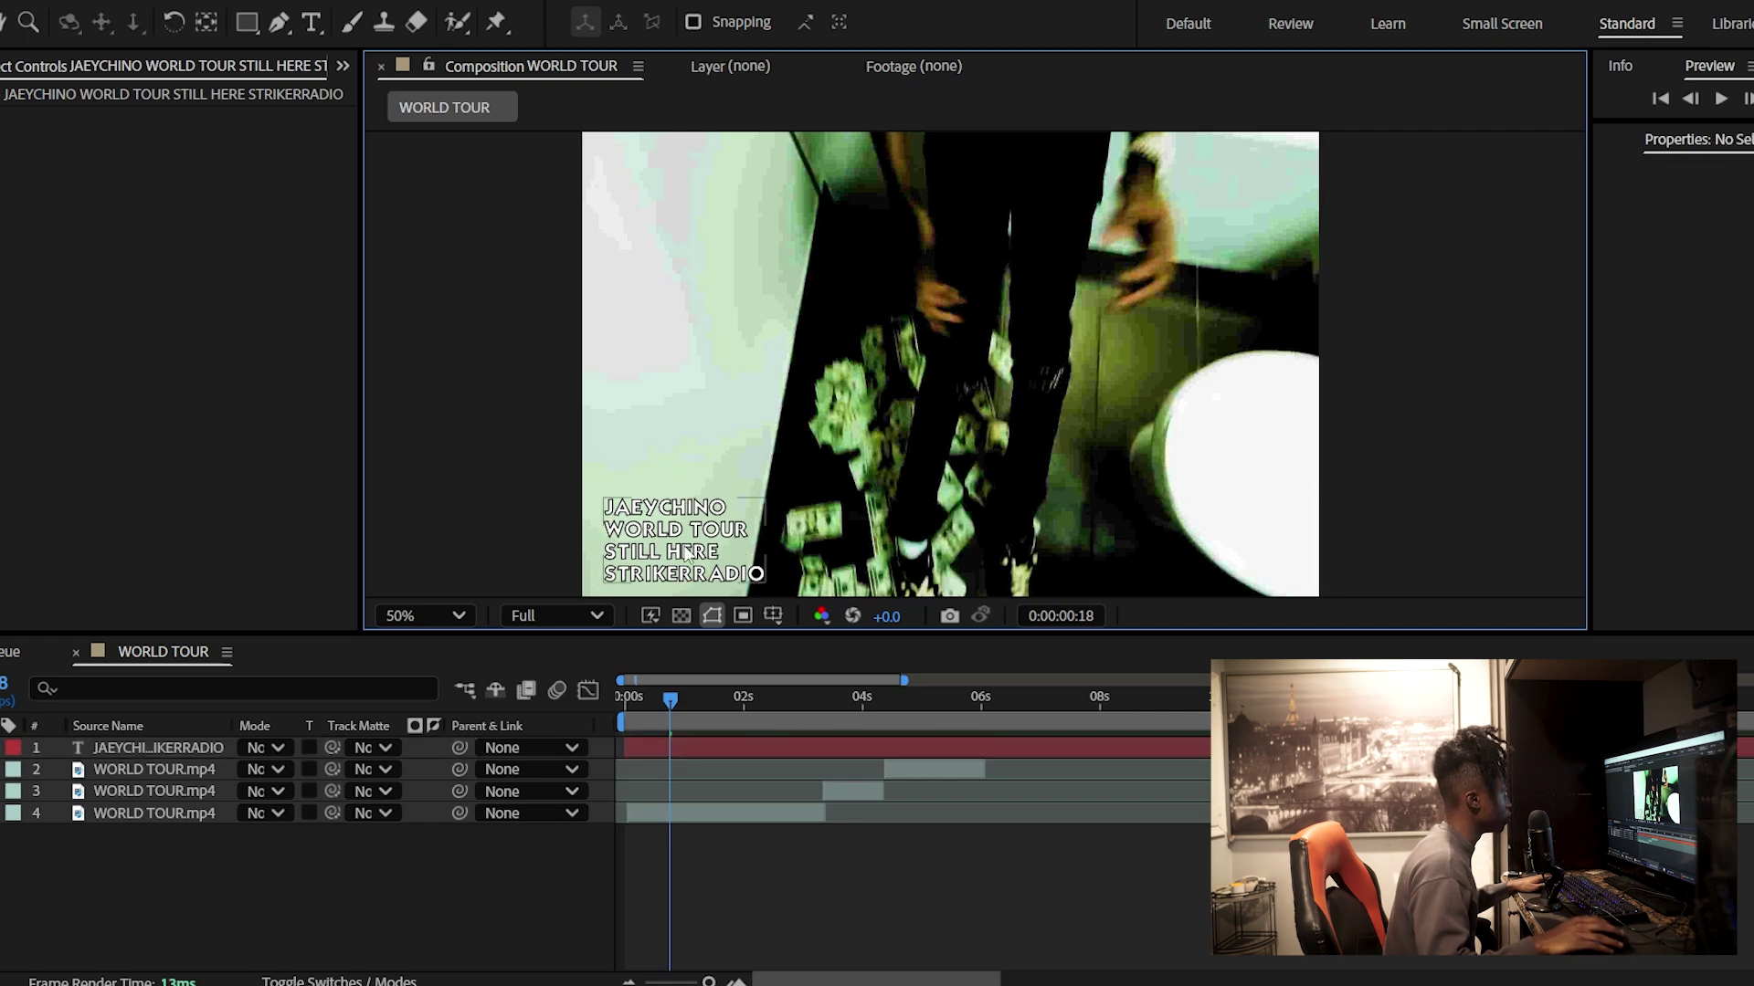
pyautogui.click(687, 553)
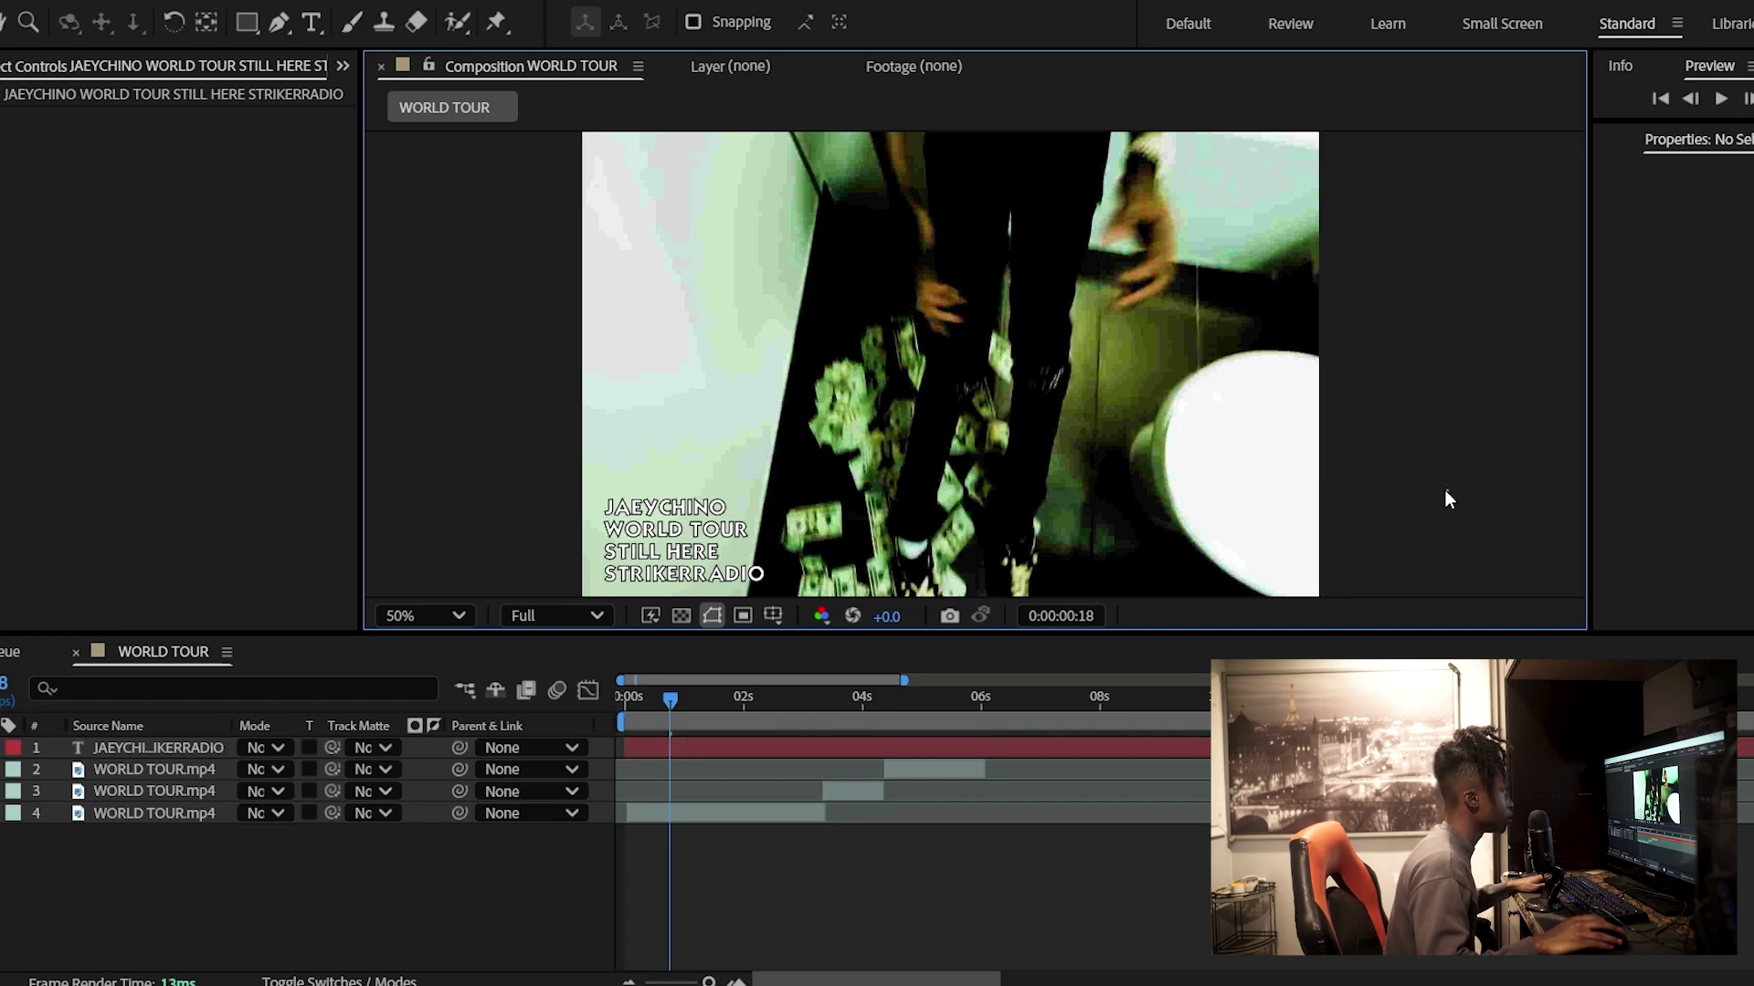
pyautogui.press('Home')
# - Keyframe the credits text Opacity at 0% at 0:00 and preview the fade-in
pyautogui.press('t')
pyautogui.click(60, 770)
pyautogui.click(249, 770)
pyautogui.write('0')
pyautogui.press('Return')
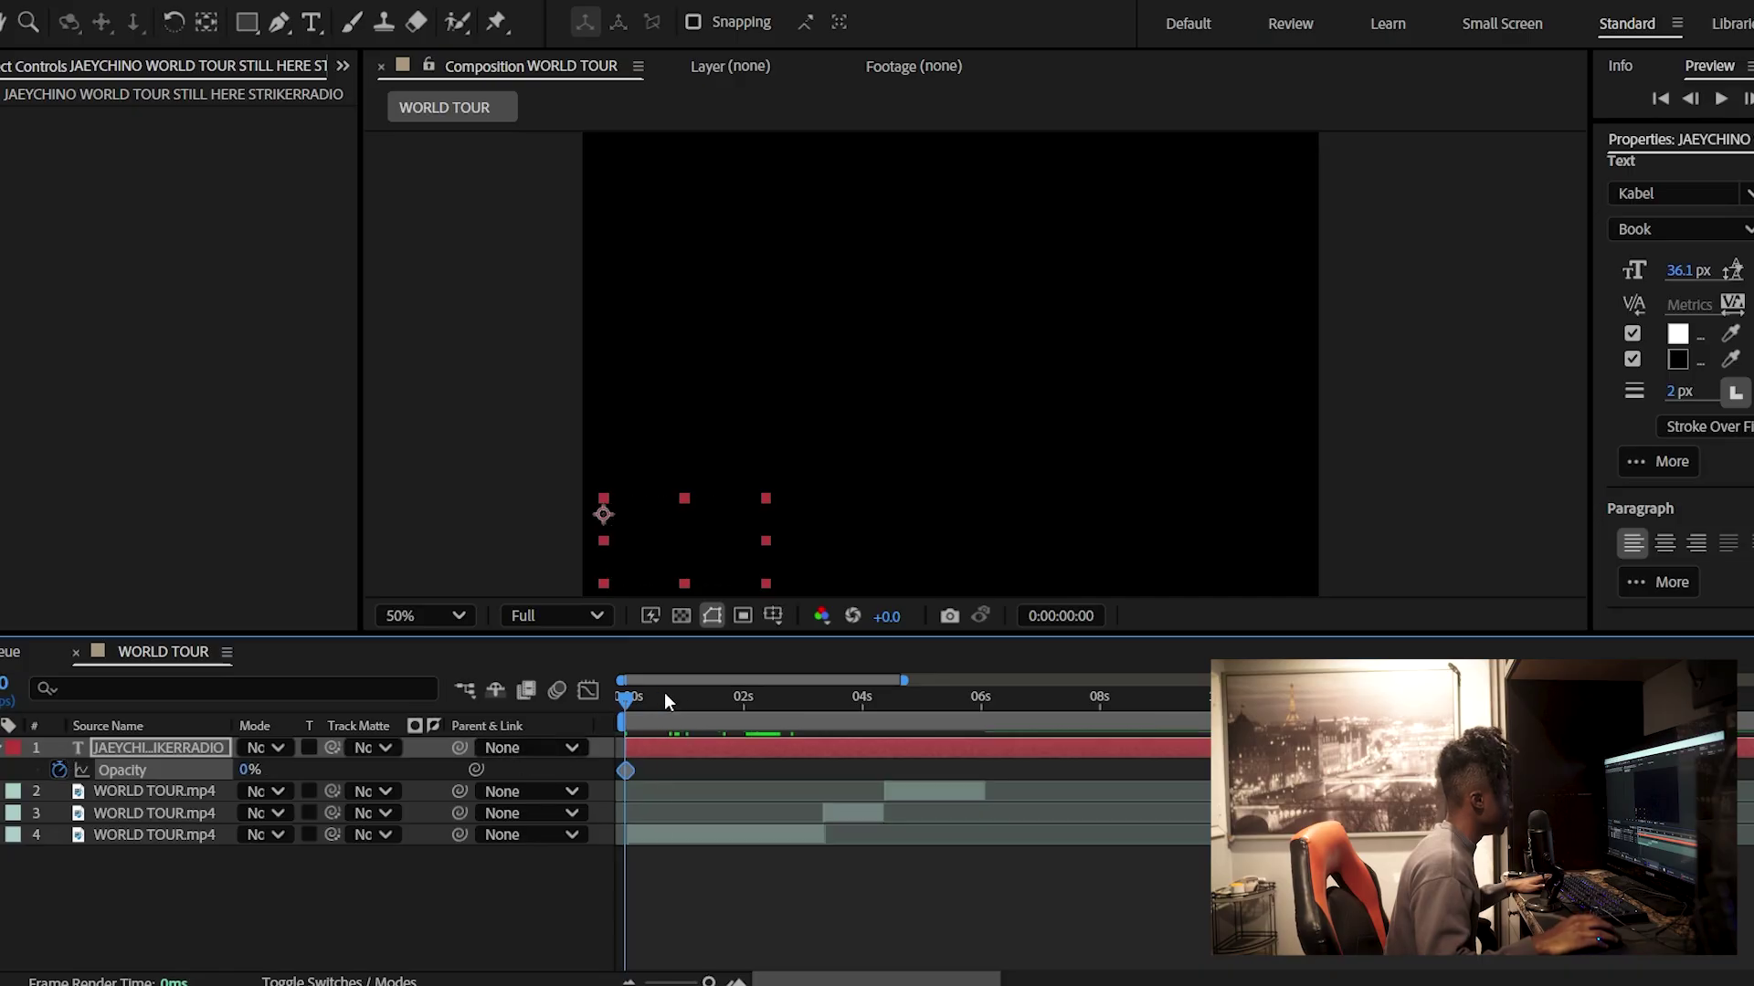
pyautogui.moveTo(665, 692); pyautogui.dragTo(729, 727)
pyautogui.press('t')
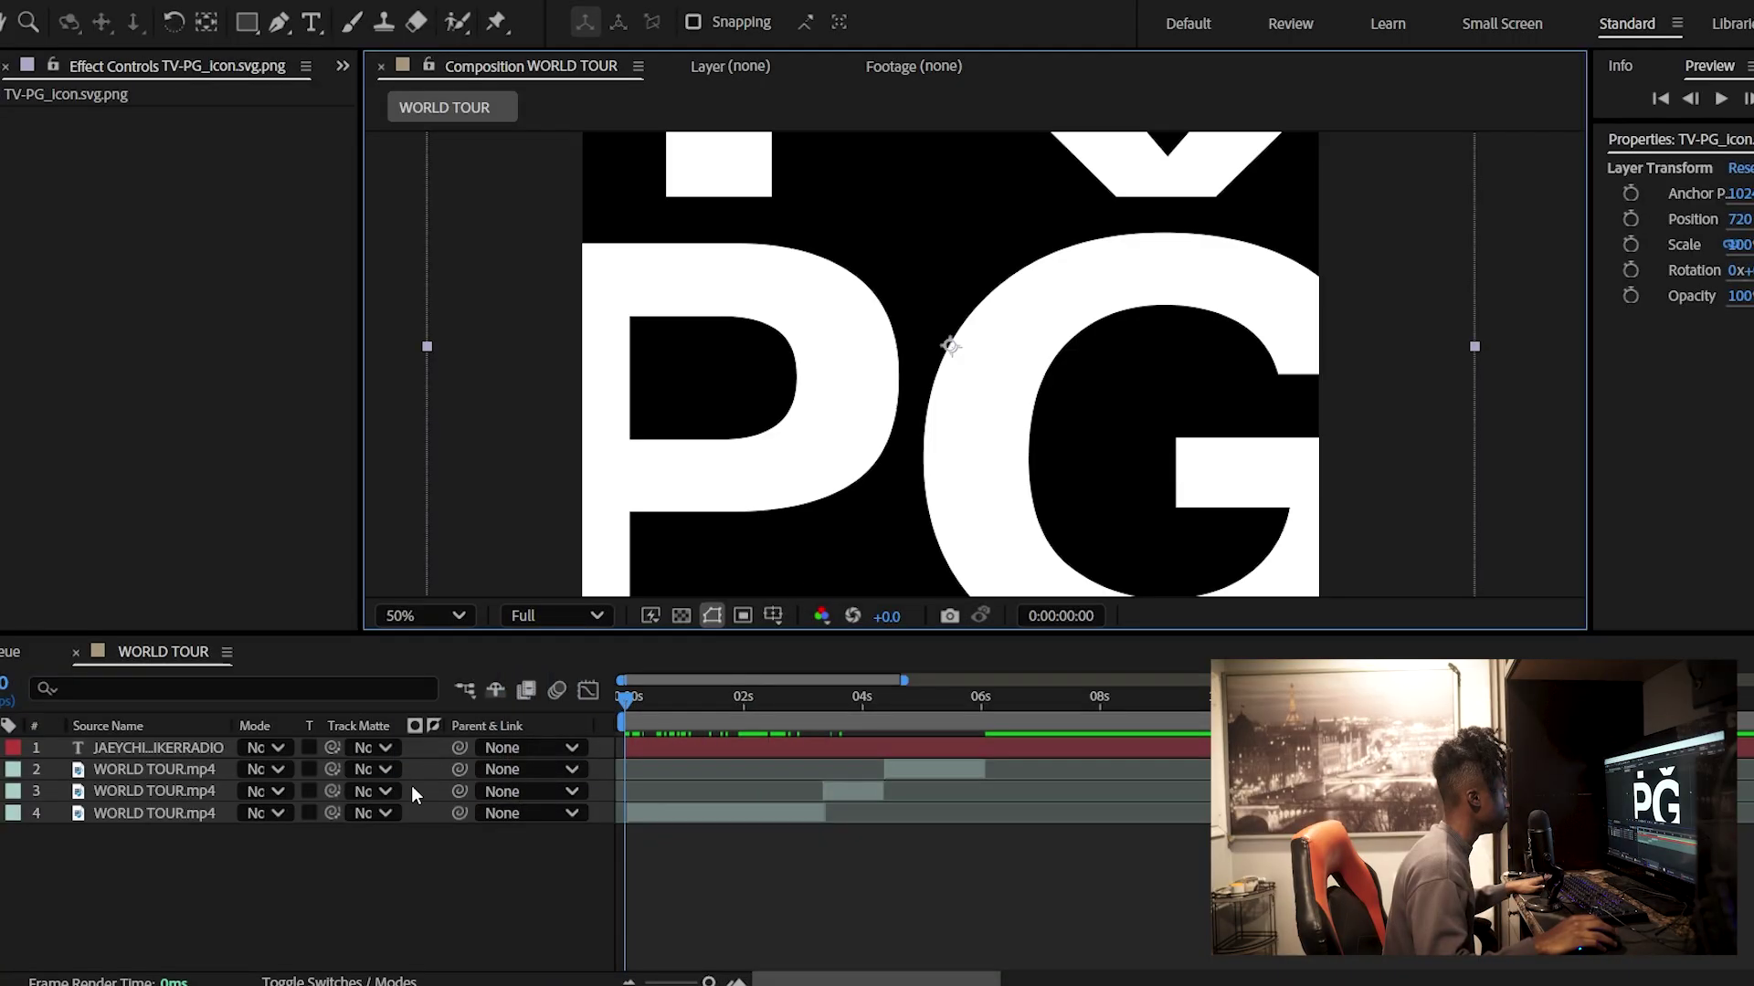
# - Shrink the TV-PG logo and drag it into the top-right corner
pyautogui.press('s')
pyautogui.moveTo(277, 770); pyautogui.dragTo(166, 784)
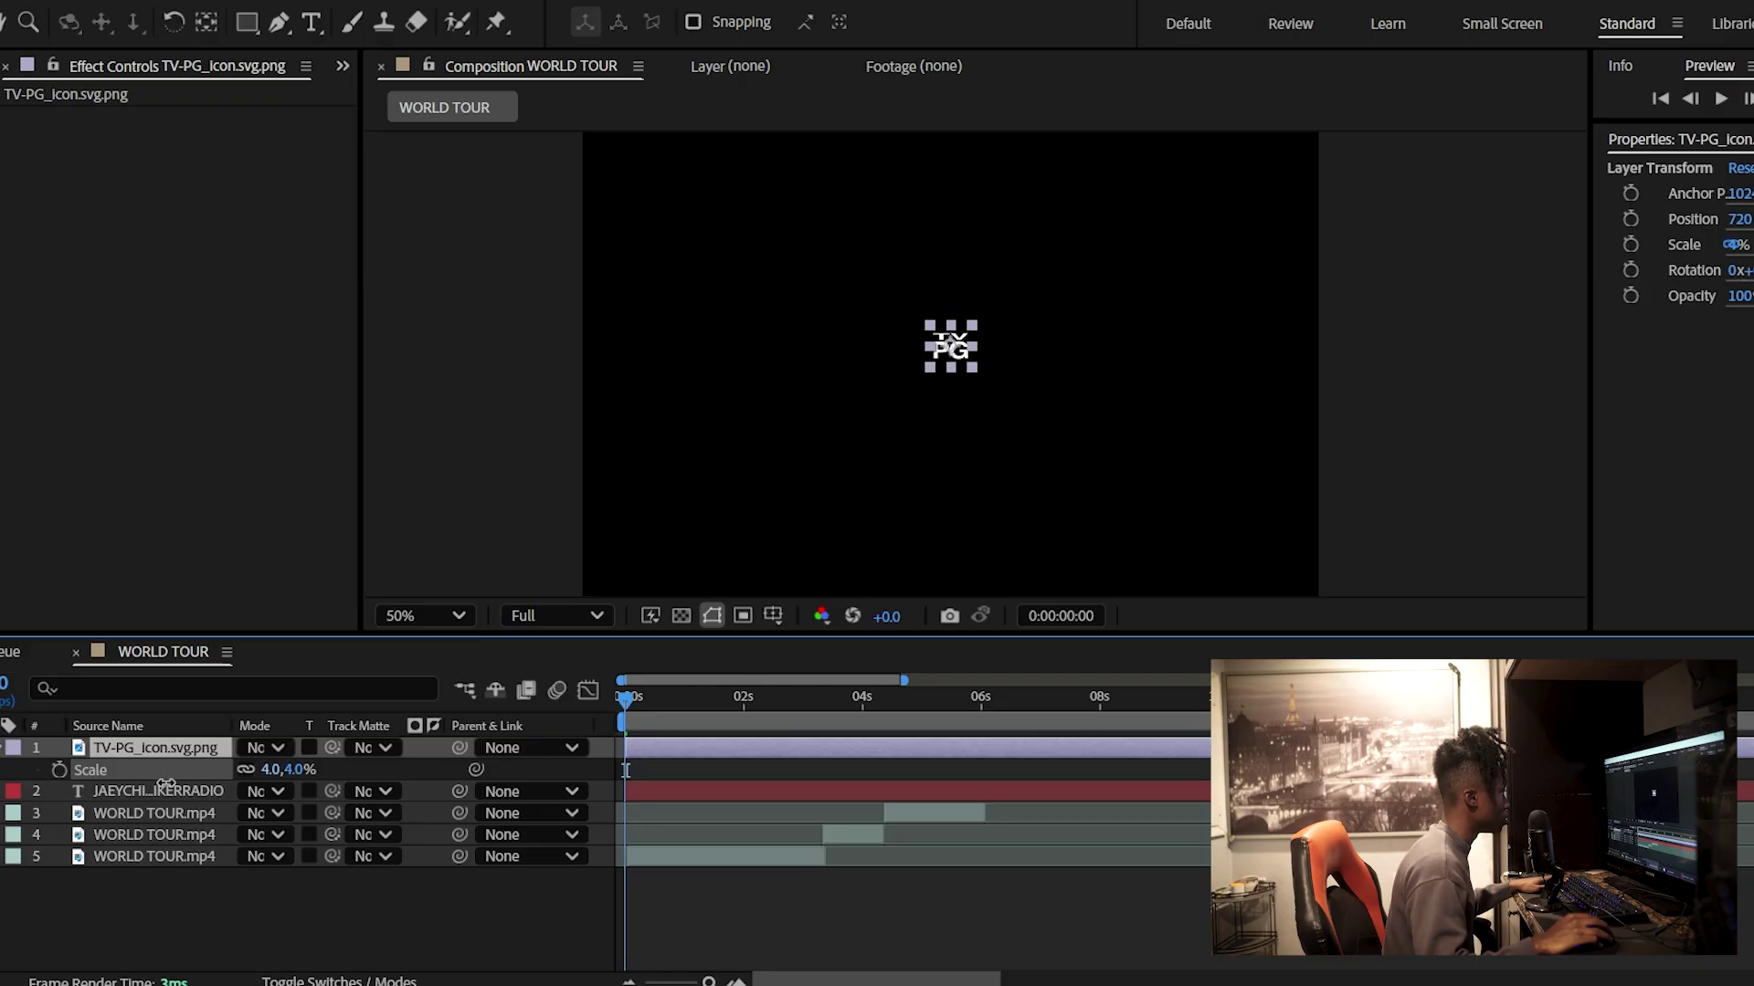
pyautogui.moveTo(957, 374); pyautogui.dragTo(1280, 202)
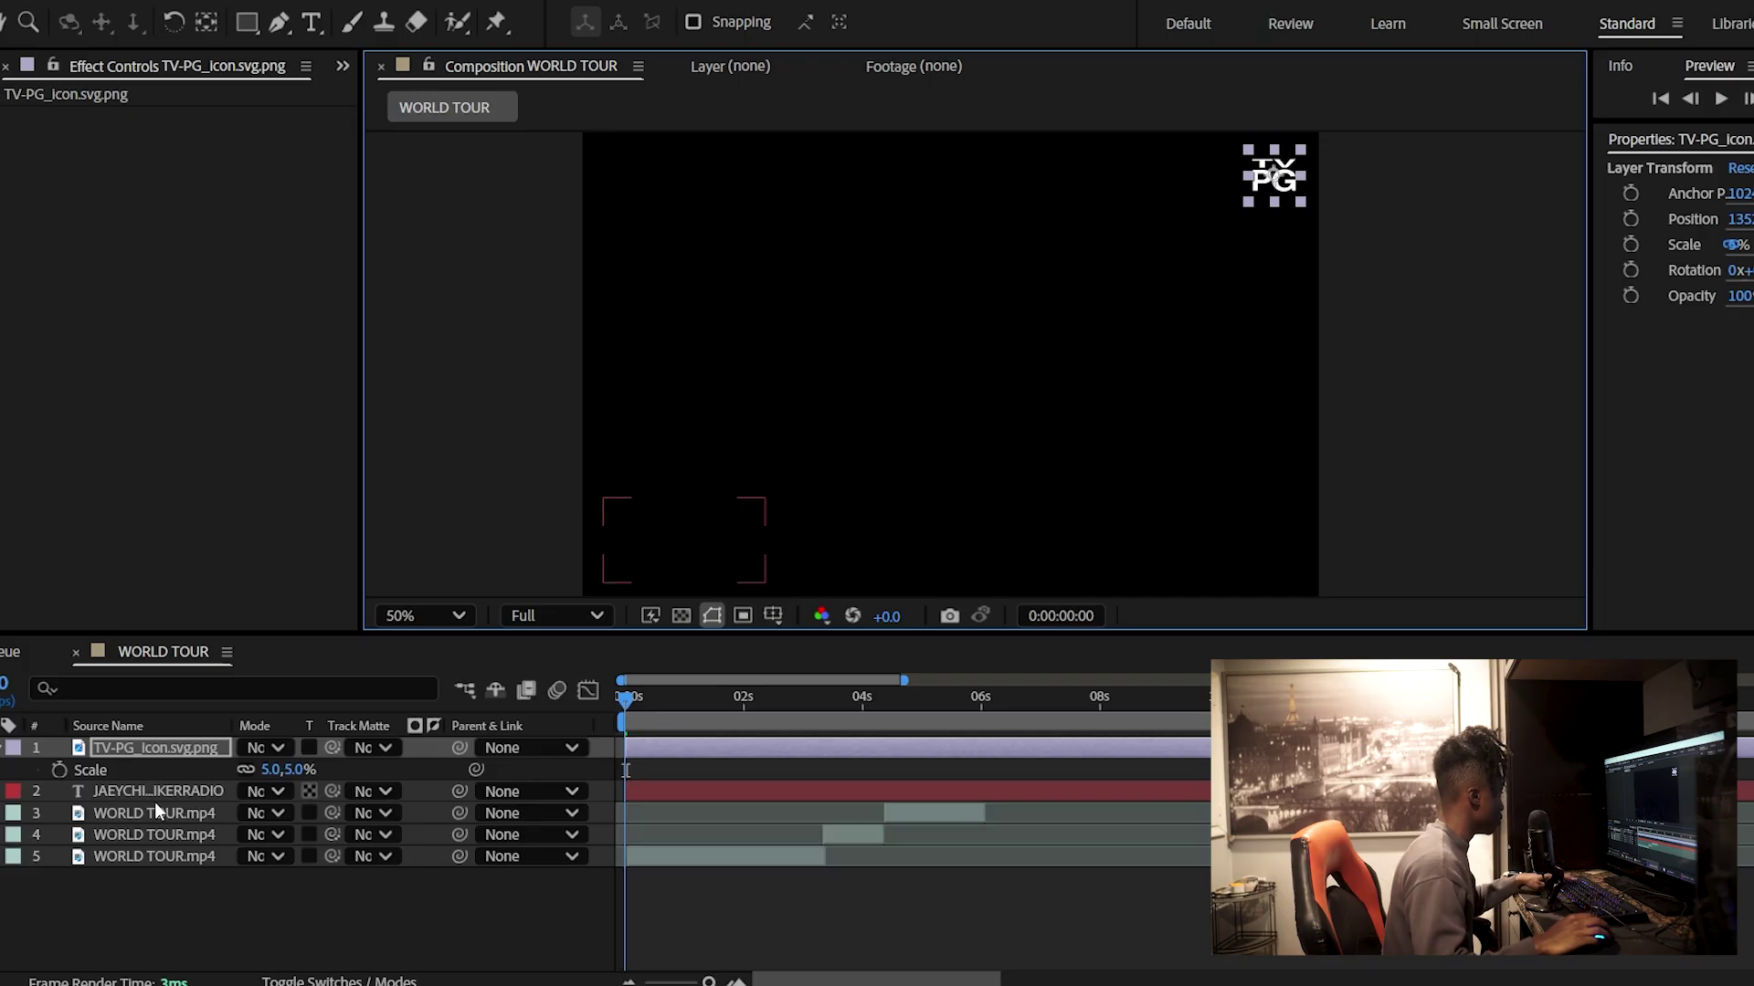
# - Add an Opacity keyframe on the logo at the start, then move to 0:00:02:00
pyautogui.press('t')
pyautogui.click(60, 770)
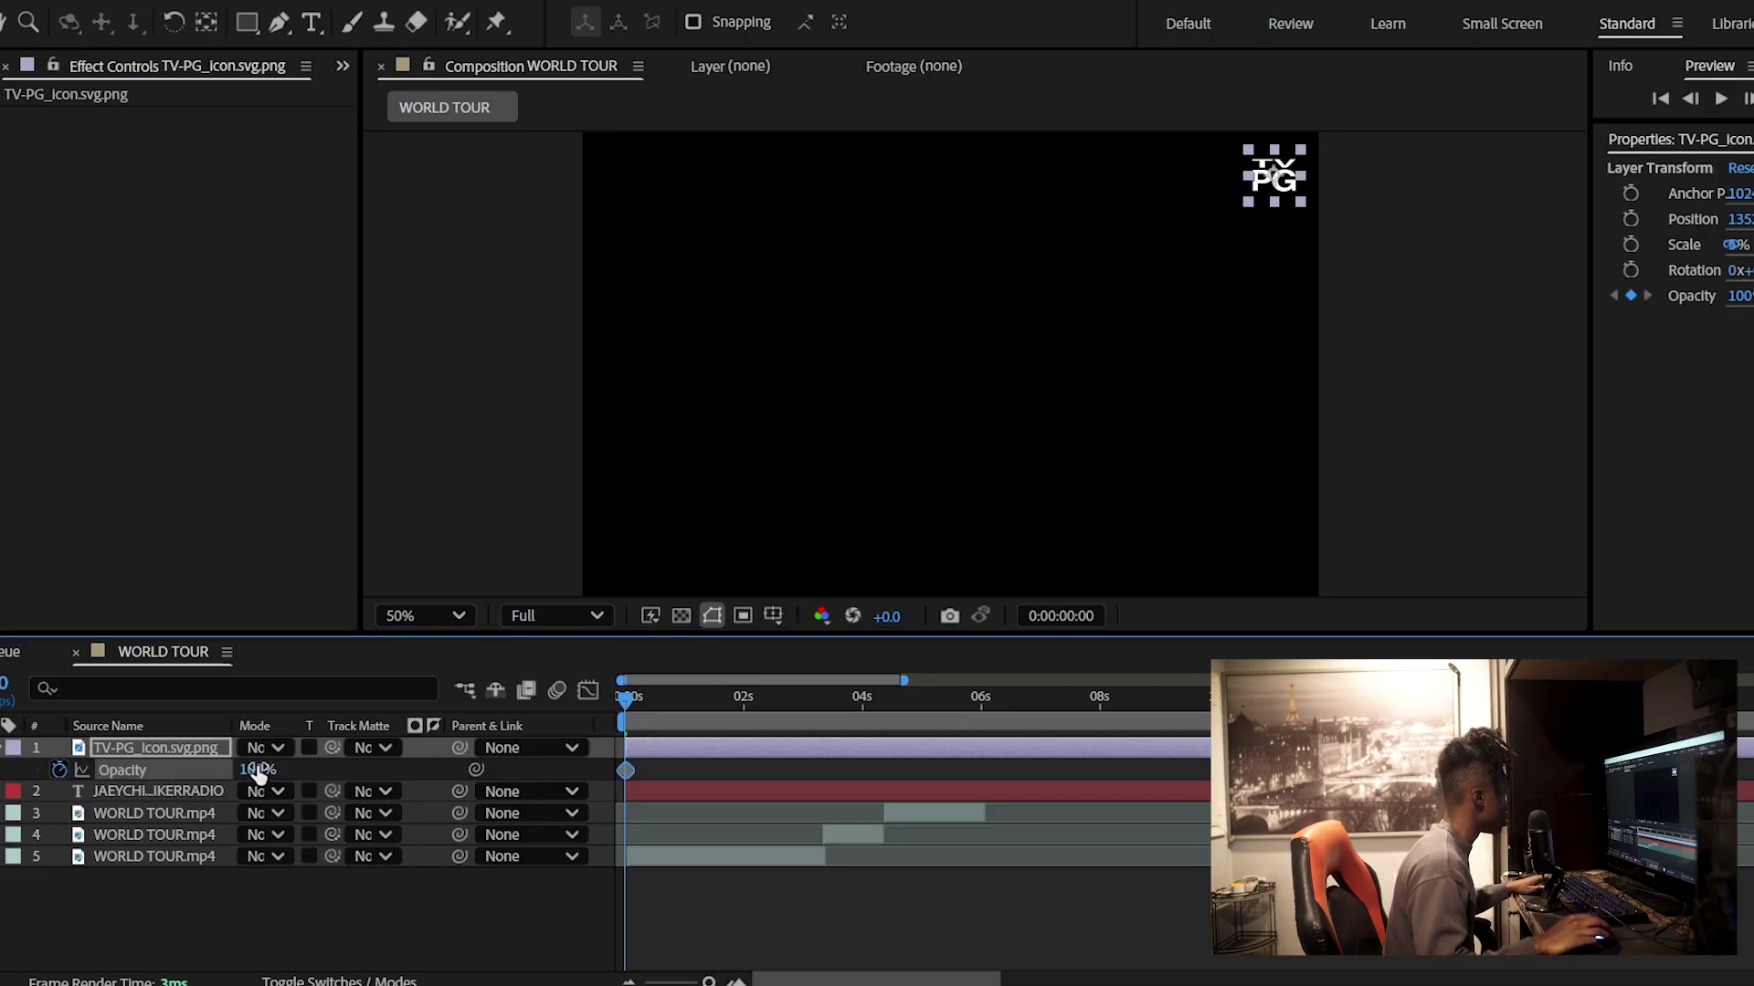
pyautogui.moveTo(724, 728); pyautogui.dragTo(746, 712)
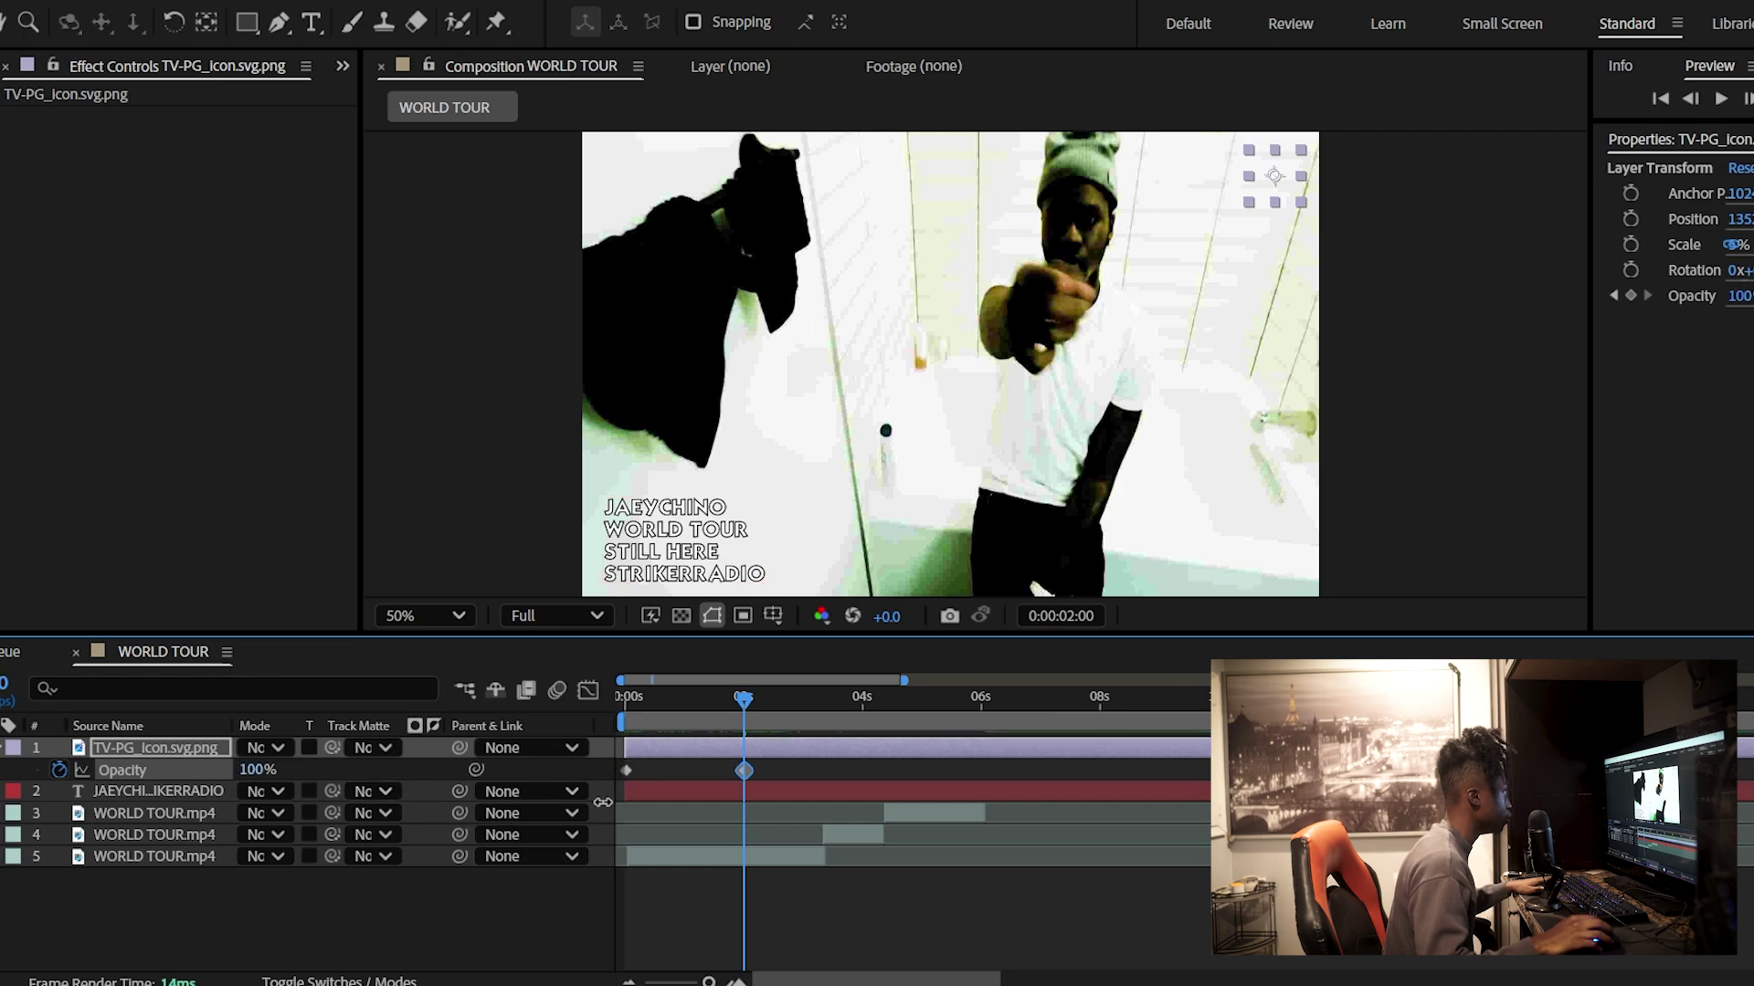
# - Set the logo Scale to 8%, nudge it into place, and preview the frames
pyautogui.press('s')
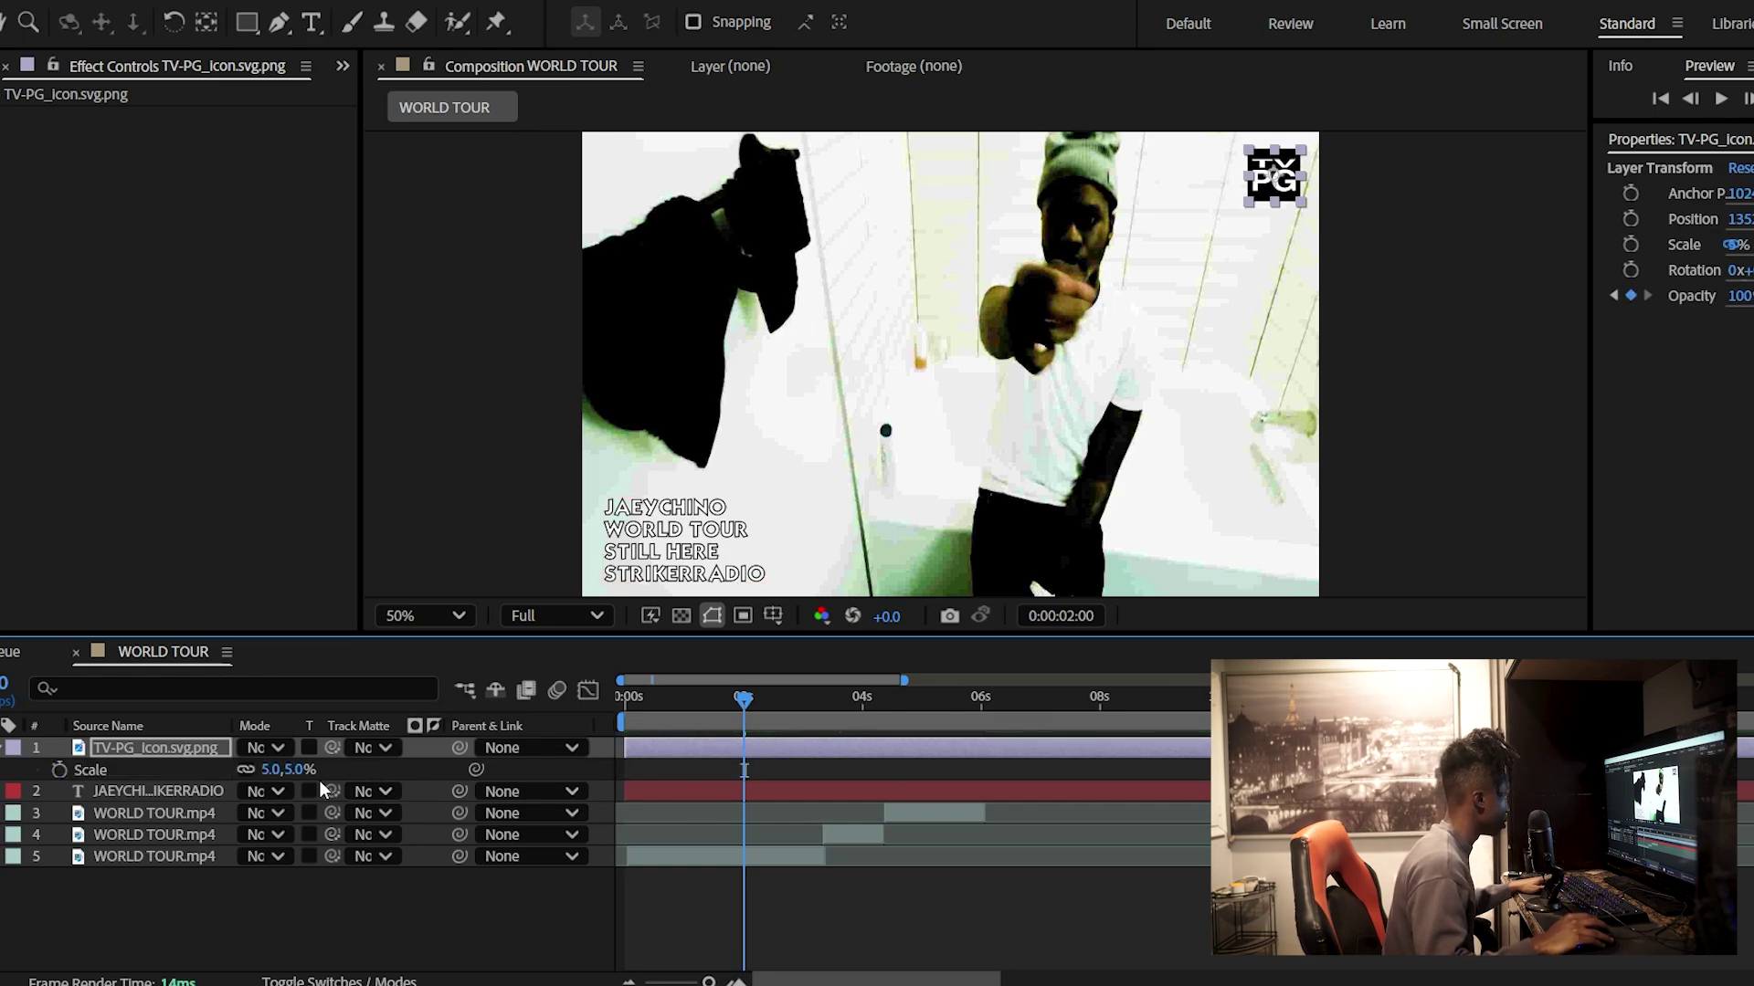
pyautogui.moveTo(277, 779)
pyautogui.mouseDown()
pyautogui.moveTo(293, 773)
pyautogui.moveTo(278, 773)
pyautogui.mouseUp()
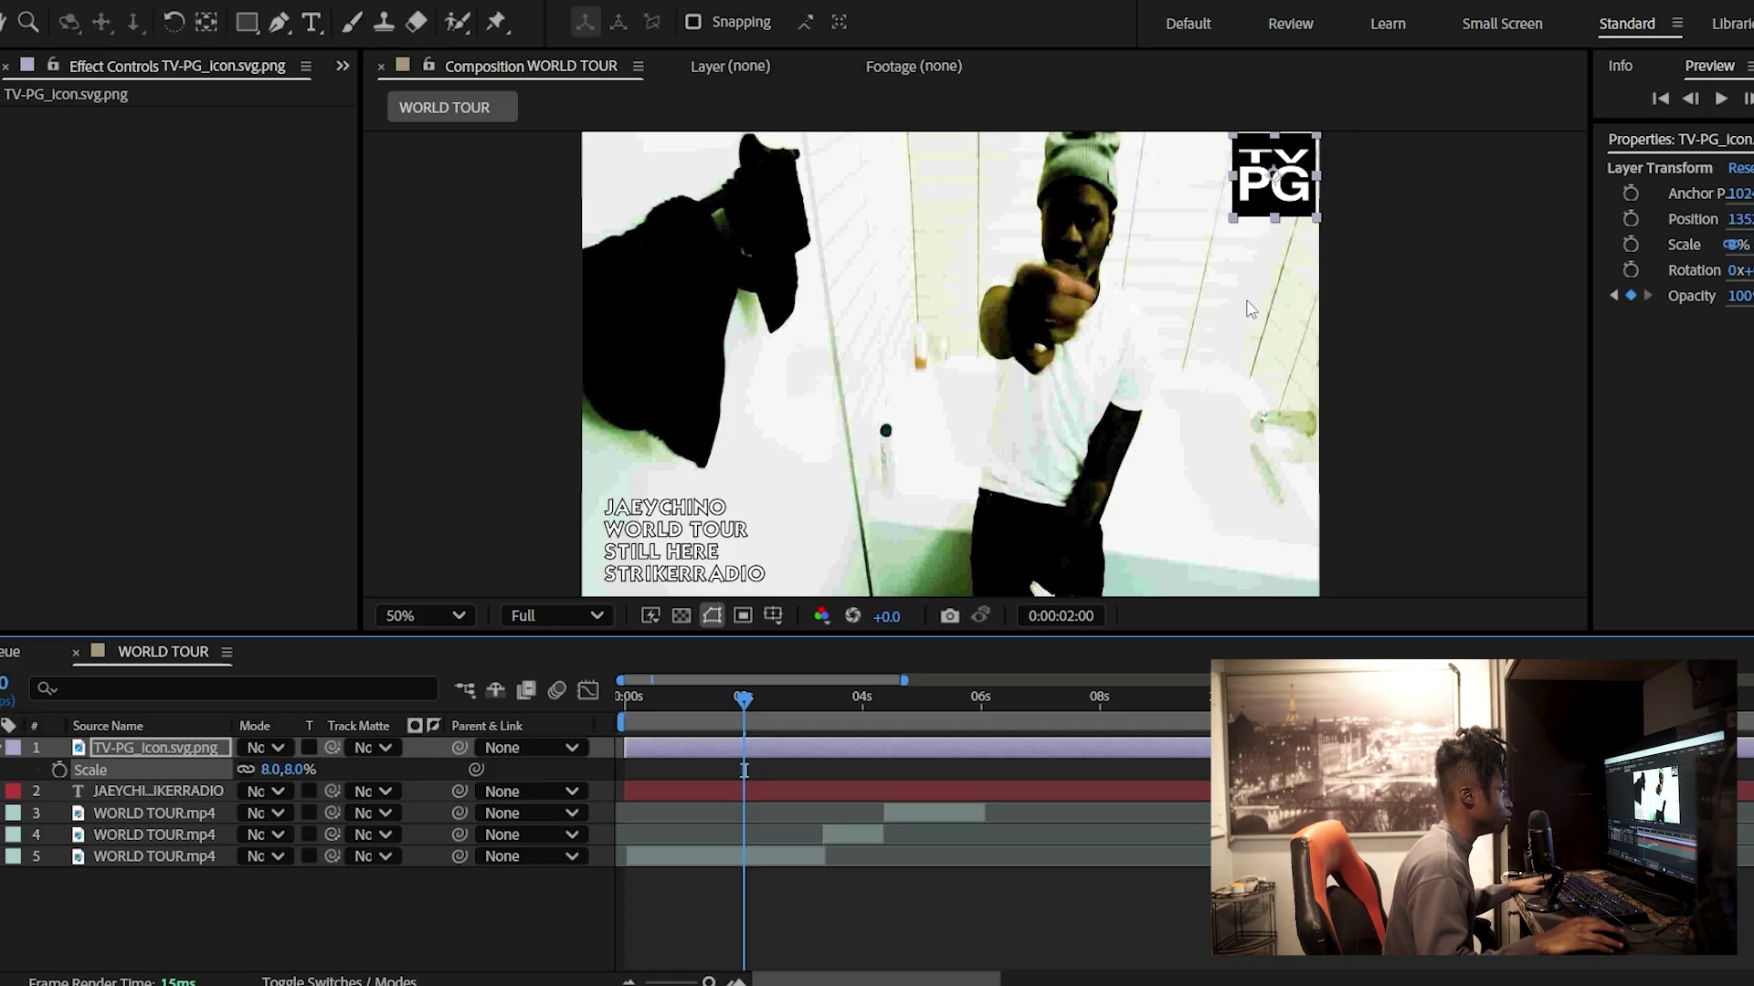
pyautogui.moveTo(1291, 208); pyautogui.dragTo(1275, 219)
pyautogui.hotkey('ctrl', 'shift', 'a')
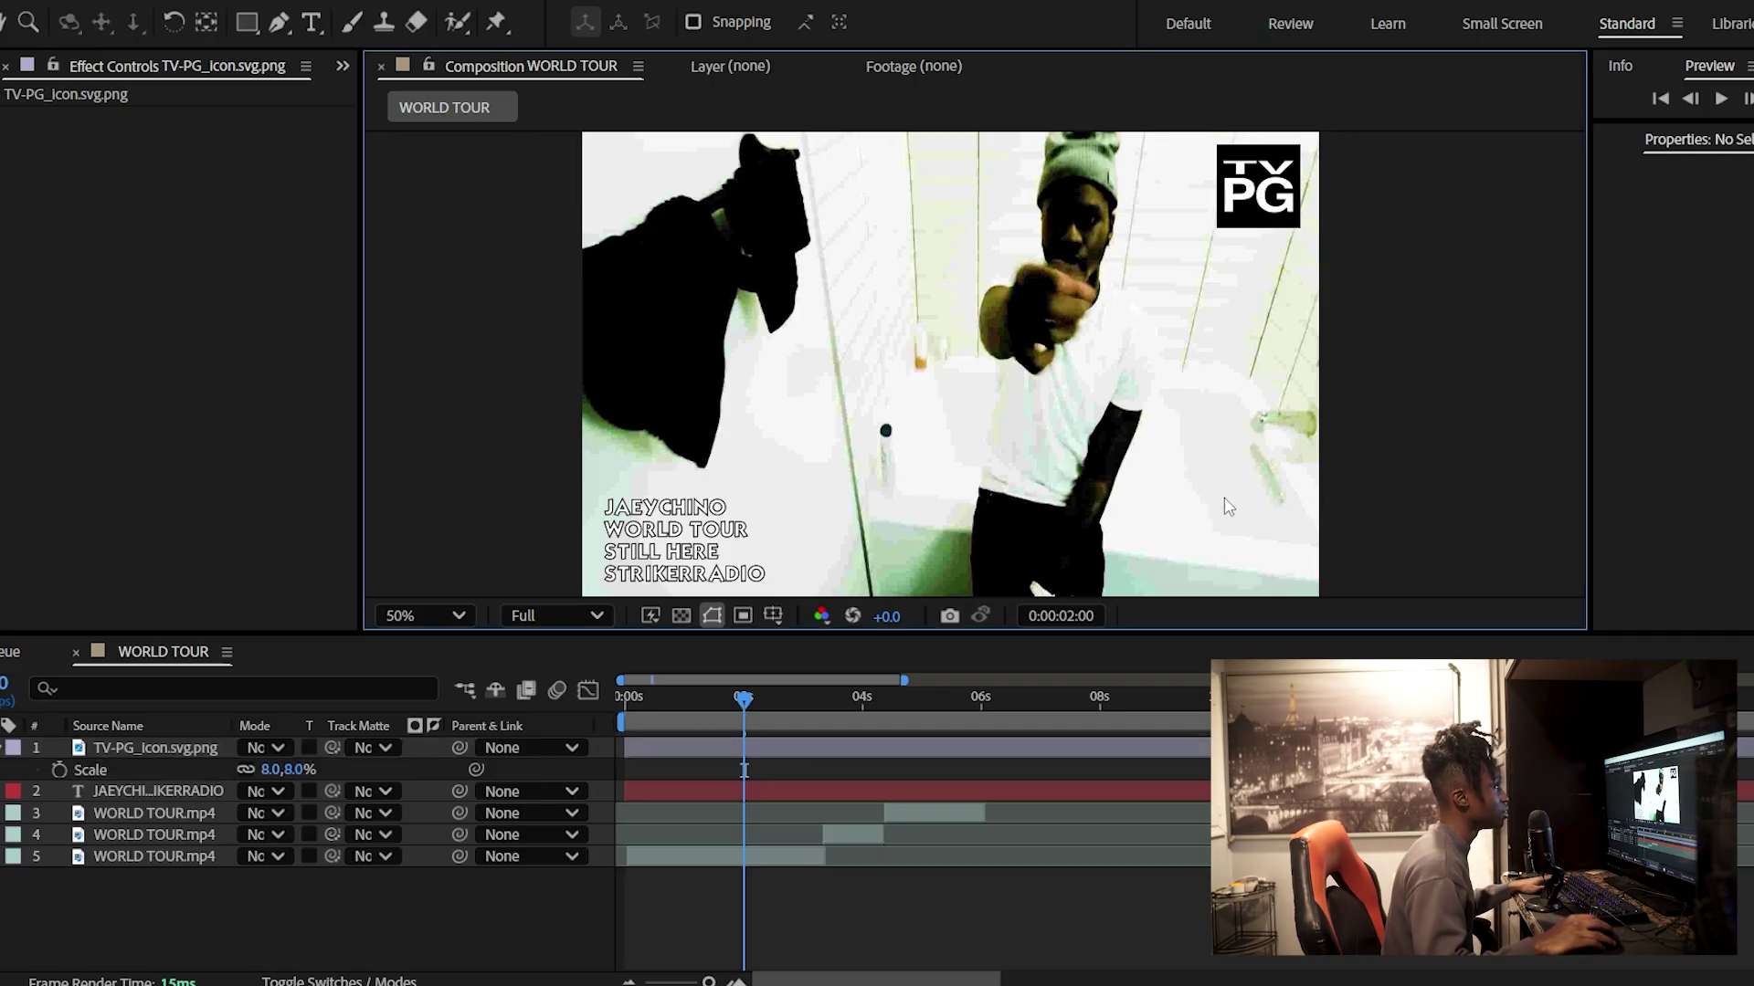
pyautogui.moveTo(731, 694); pyautogui.dragTo(786, 744)
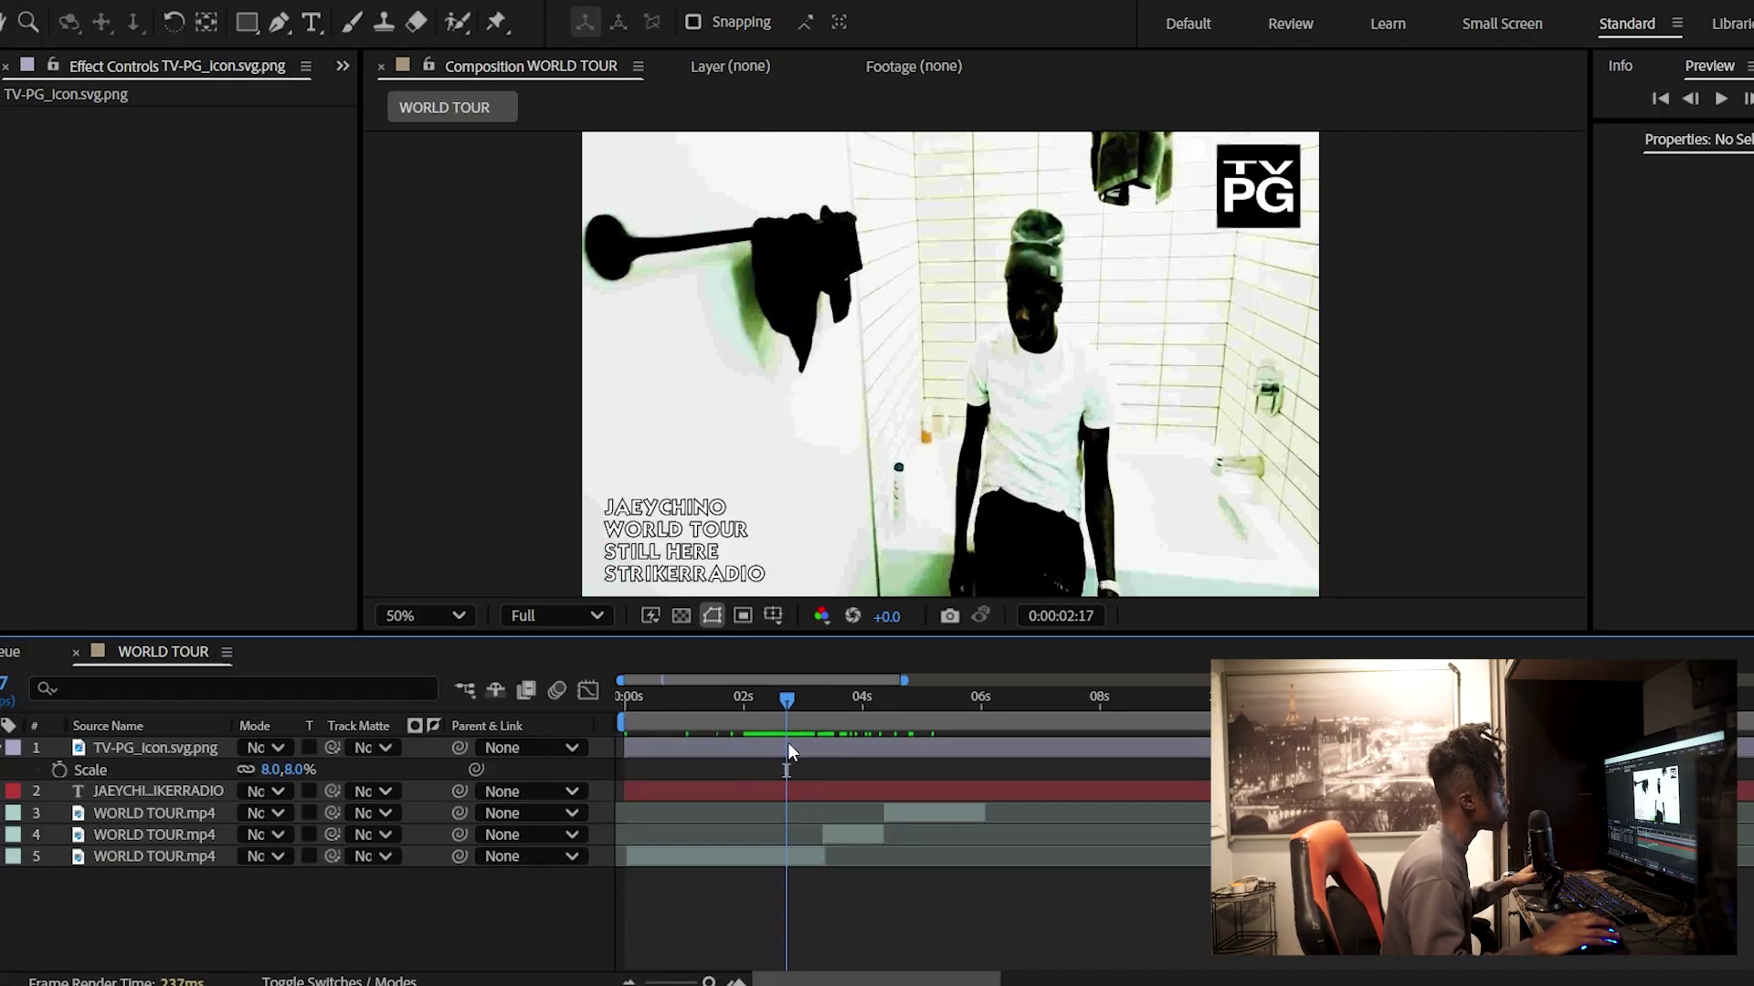